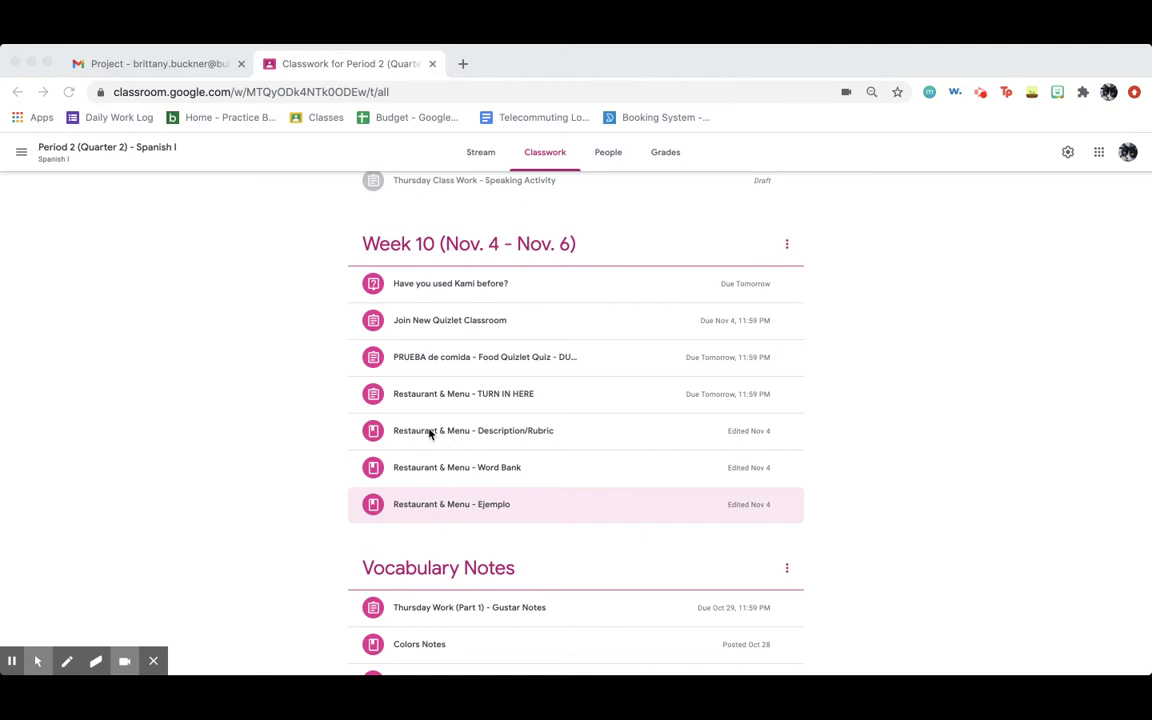
- Open the Restaurant & Menu - Description/Rubric document from Week 10 and review its instructions, menu requirements and grading criteria
{"action": "left_click", "coordinate": [470, 439]}
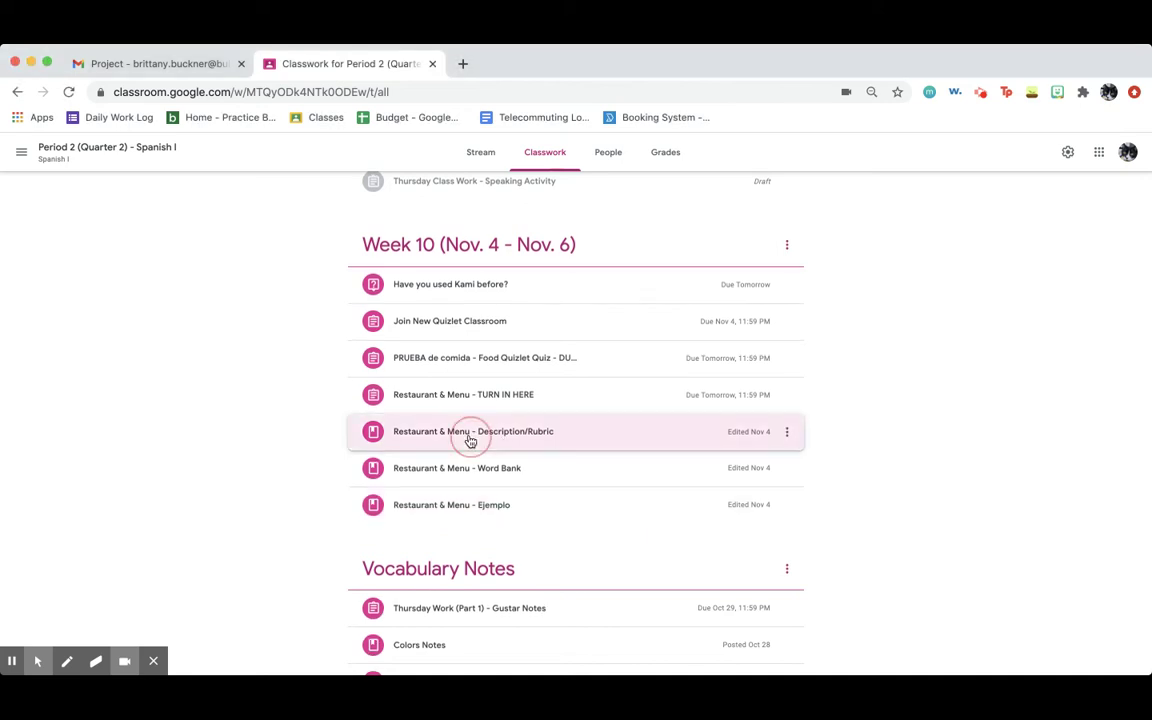
{"action": "left_click", "coordinate": [470, 506]}
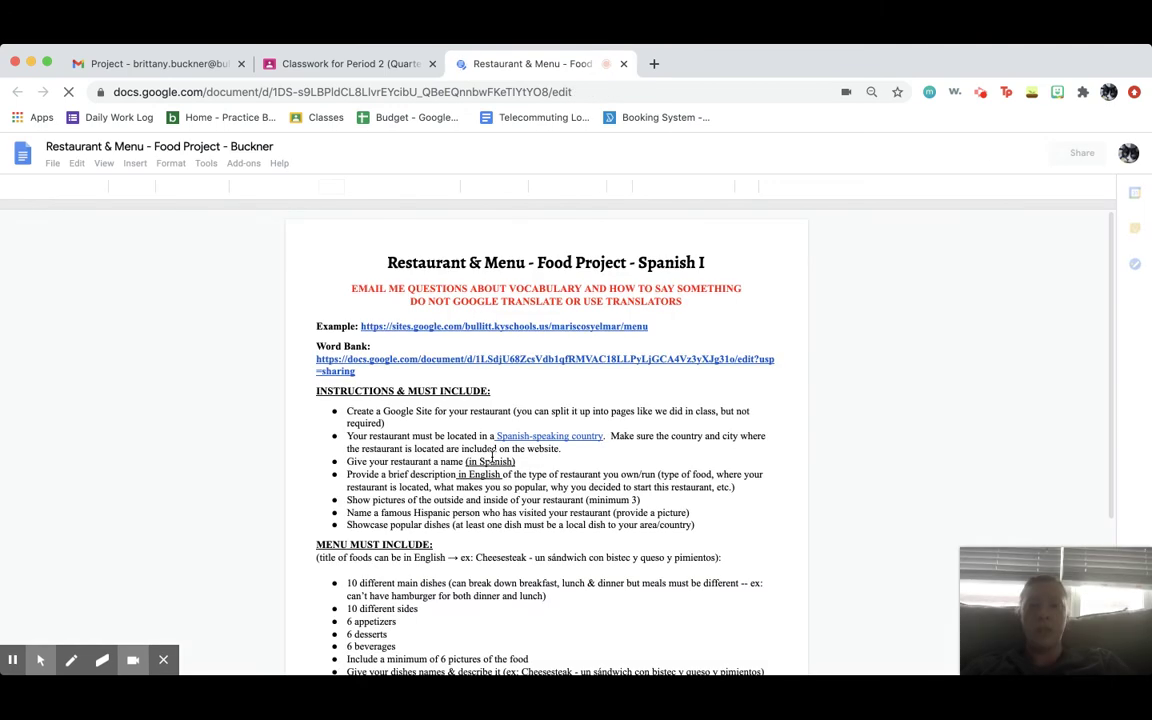
{"action": "scroll", "coordinate": [440, 400], "scroll_direction": "down", "scroll_amount": 2}
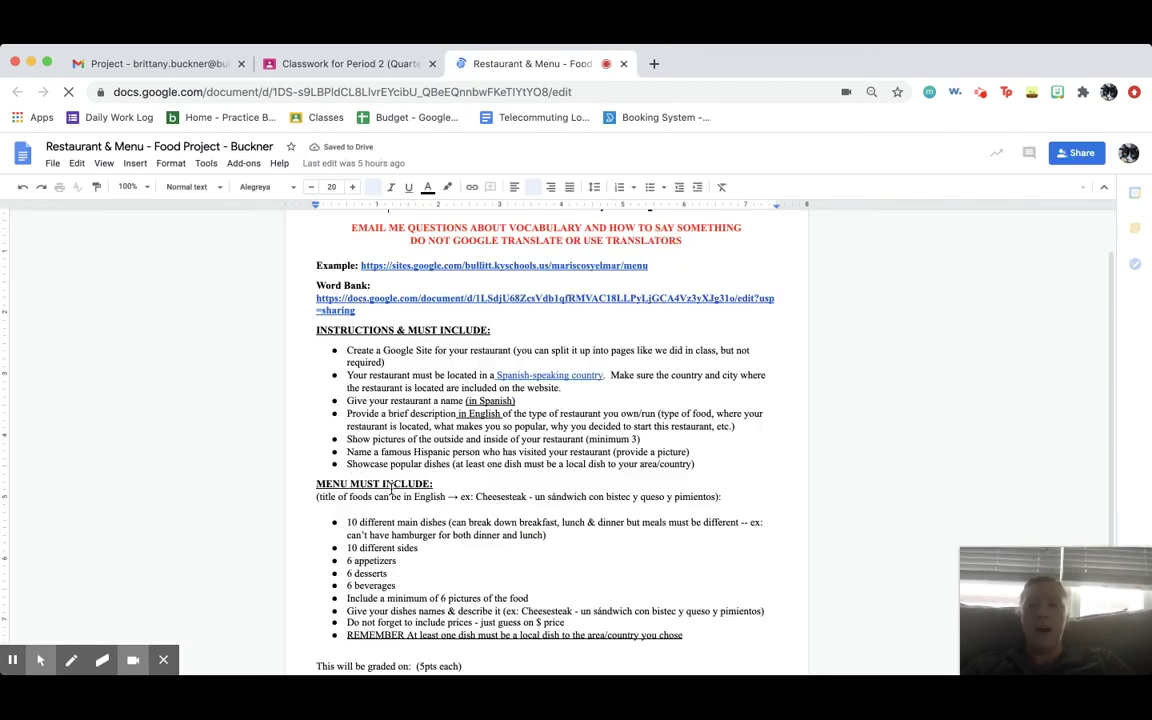
{"action": "scroll", "coordinate": [433, 345], "scroll_direction": "down", "scroll_amount": 1}
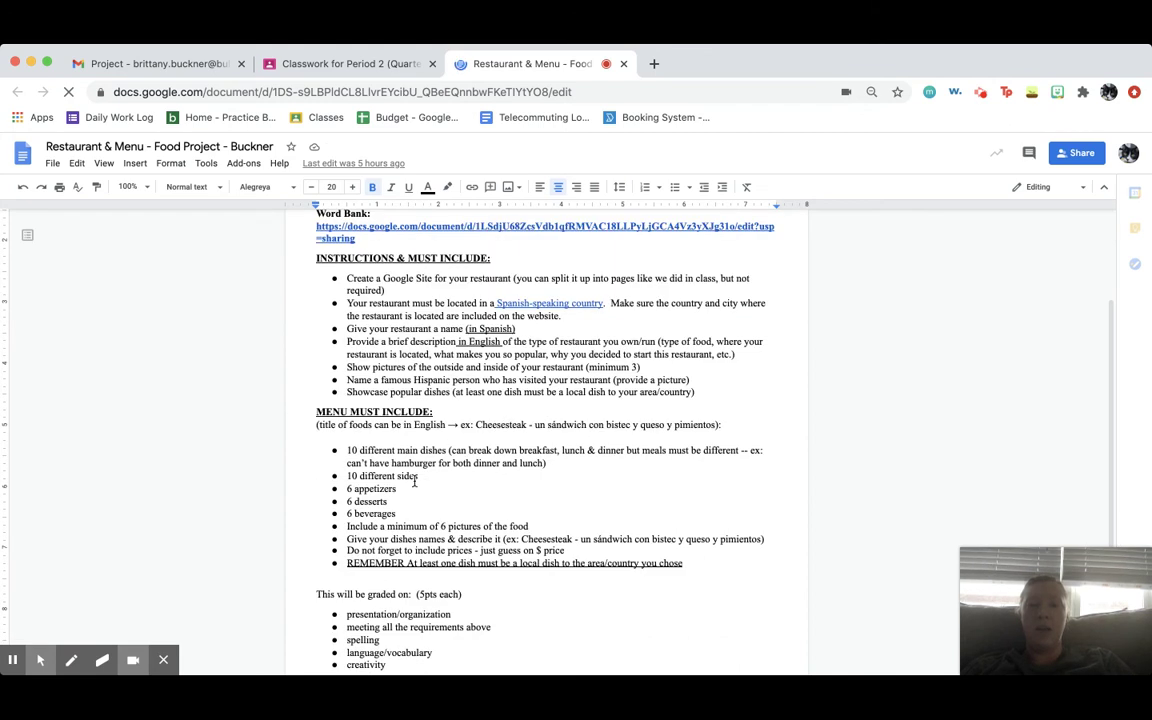
{"action": "scroll", "coordinate": [470, 360], "scroll_direction": "down", "scroll_amount": 1}
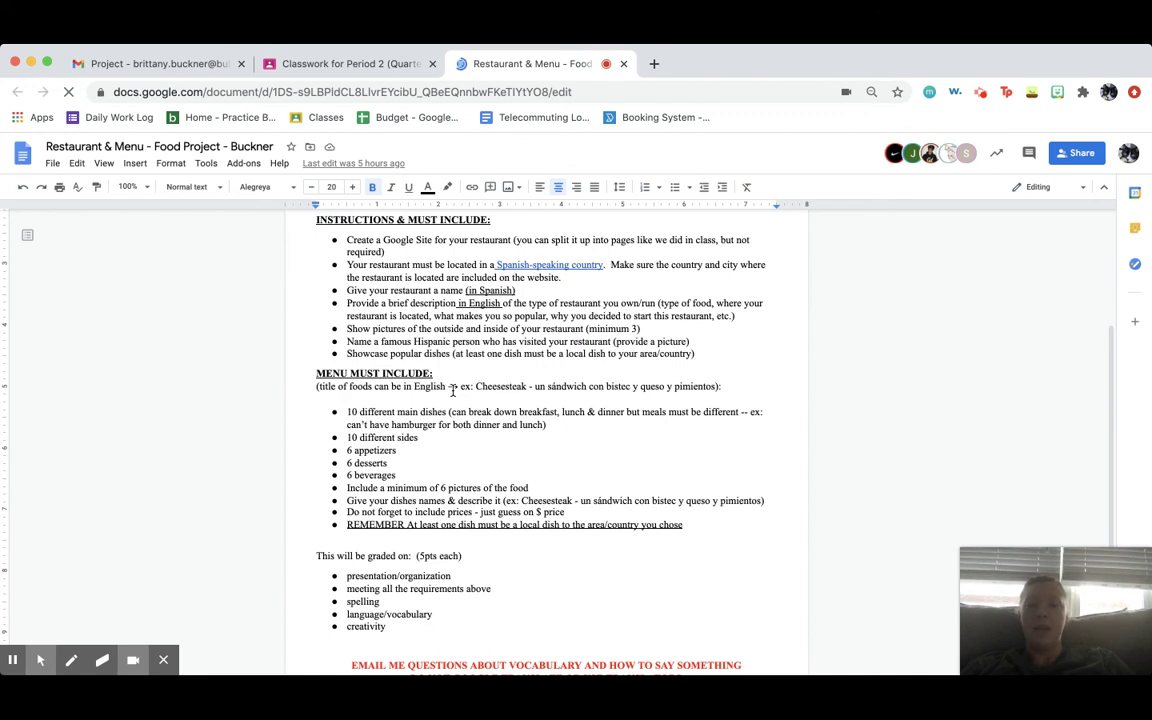
{"action": "scroll", "coordinate": [439, 533], "scroll_direction": "down", "scroll_amount": 1}
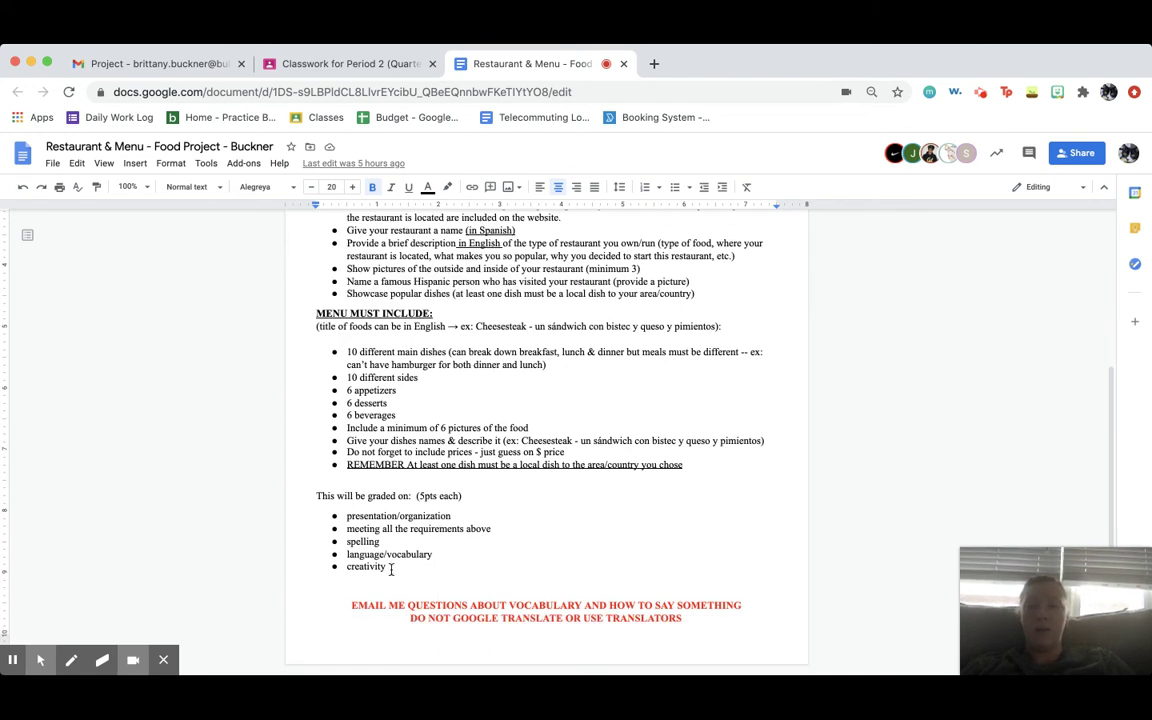
{"action": "scroll", "coordinate": [391, 568], "scroll_direction": "up", "scroll_amount": 10}
- Return to the Period 2 classwork page and open the example site attached to Restaurant & Menu - Ejemplo
{"action": "left_click", "coordinate": [388, 66]}
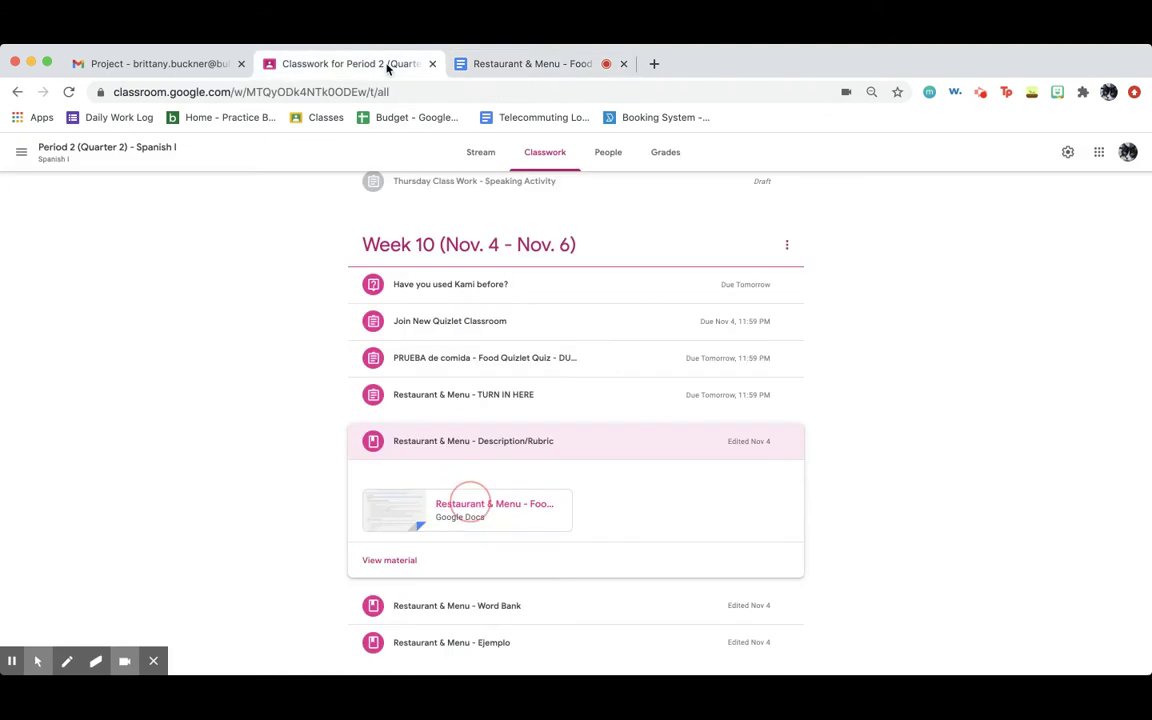
{"action": "left_click", "coordinate": [452, 441]}
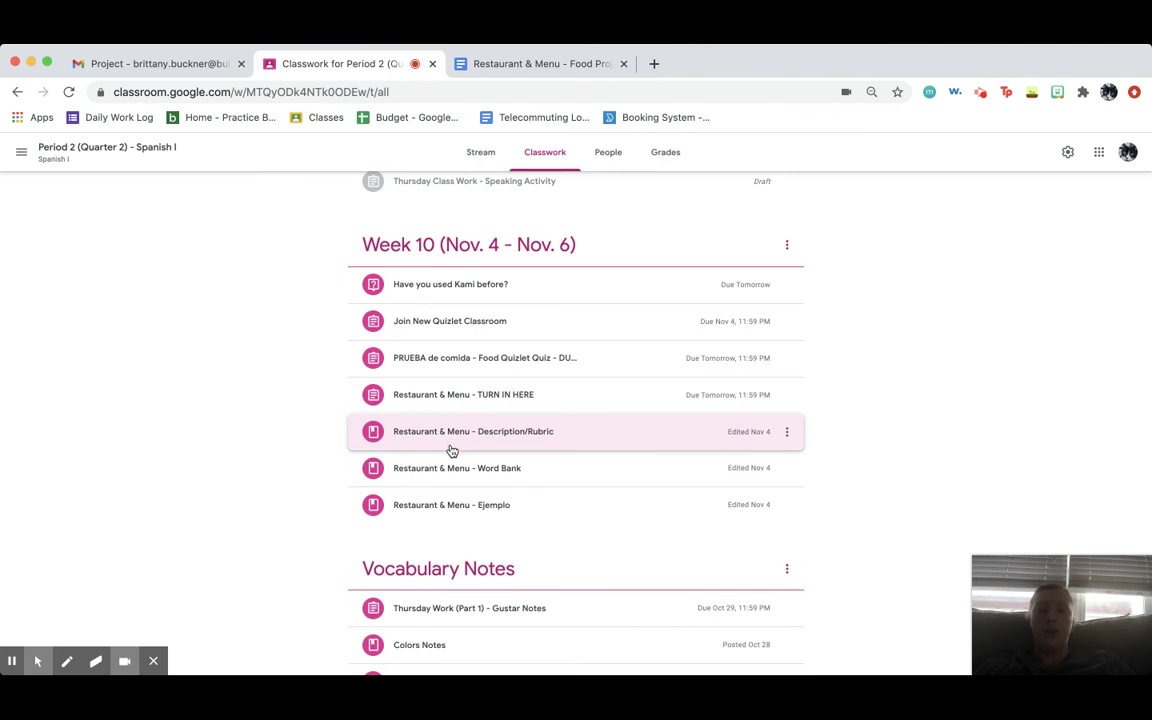
{"action": "left_click", "coordinate": [450, 515]}
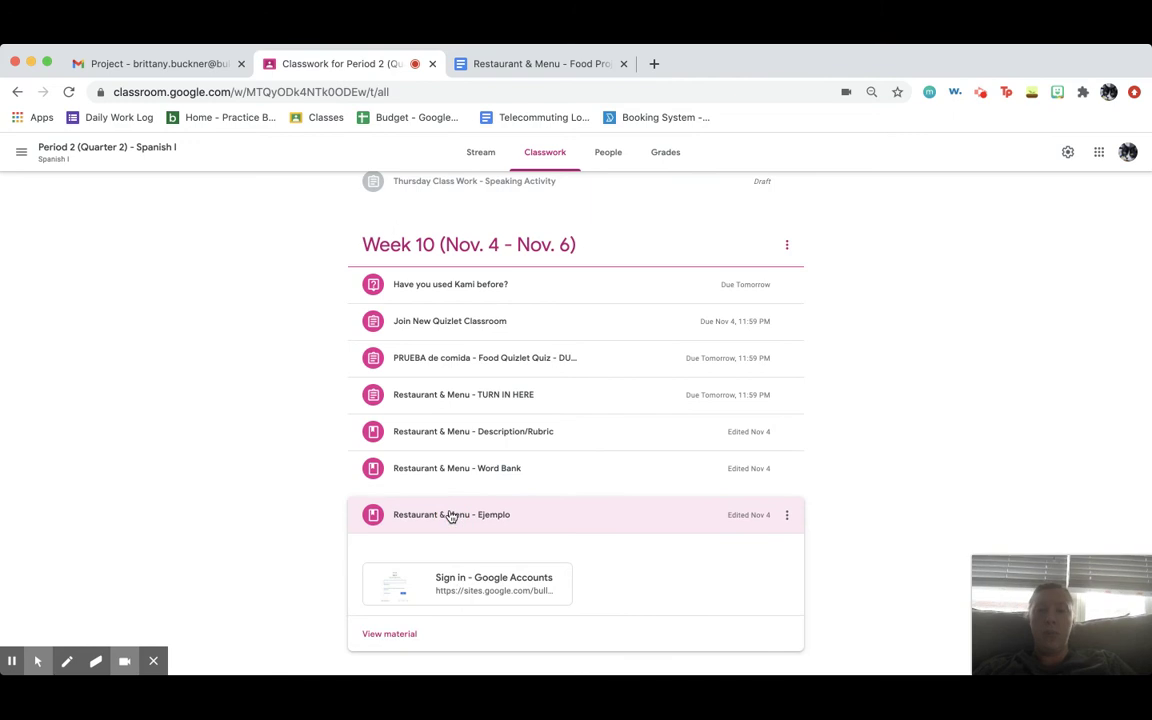
{"action": "left_click", "coordinate": [448, 582]}
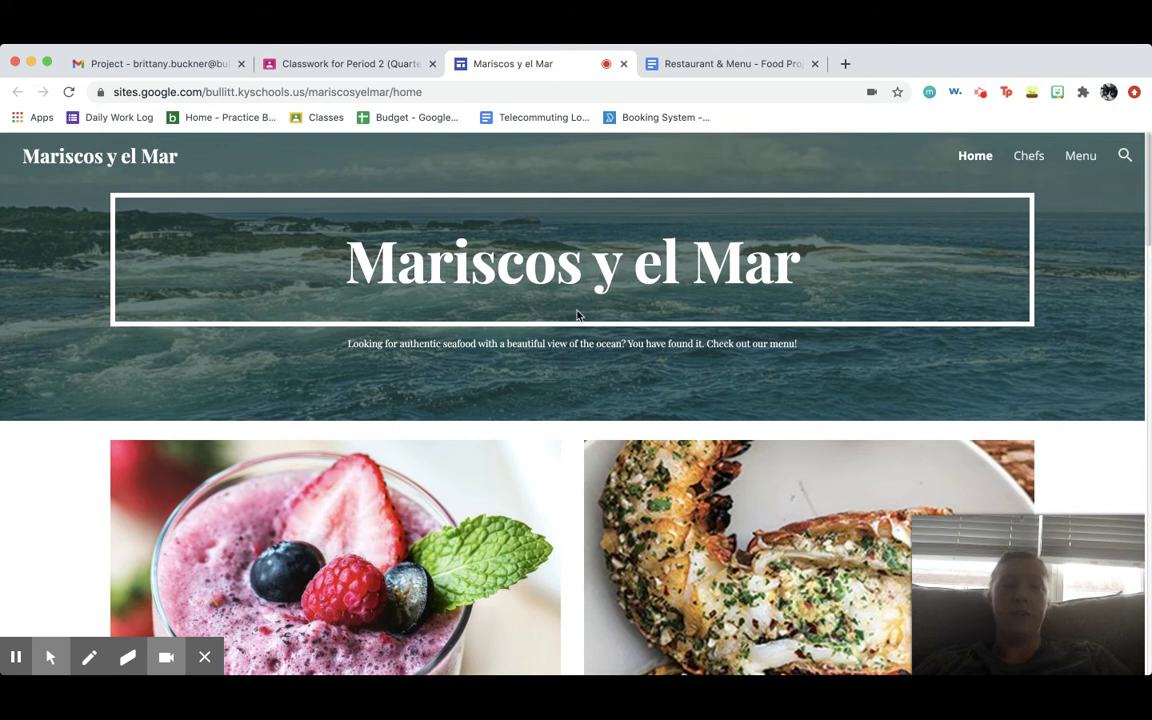
- Look over the example site's home page banner and browse through the food photo carousel
{"action": "scroll", "coordinate": [566, 321], "scroll_direction": "down", "scroll_amount": 3}
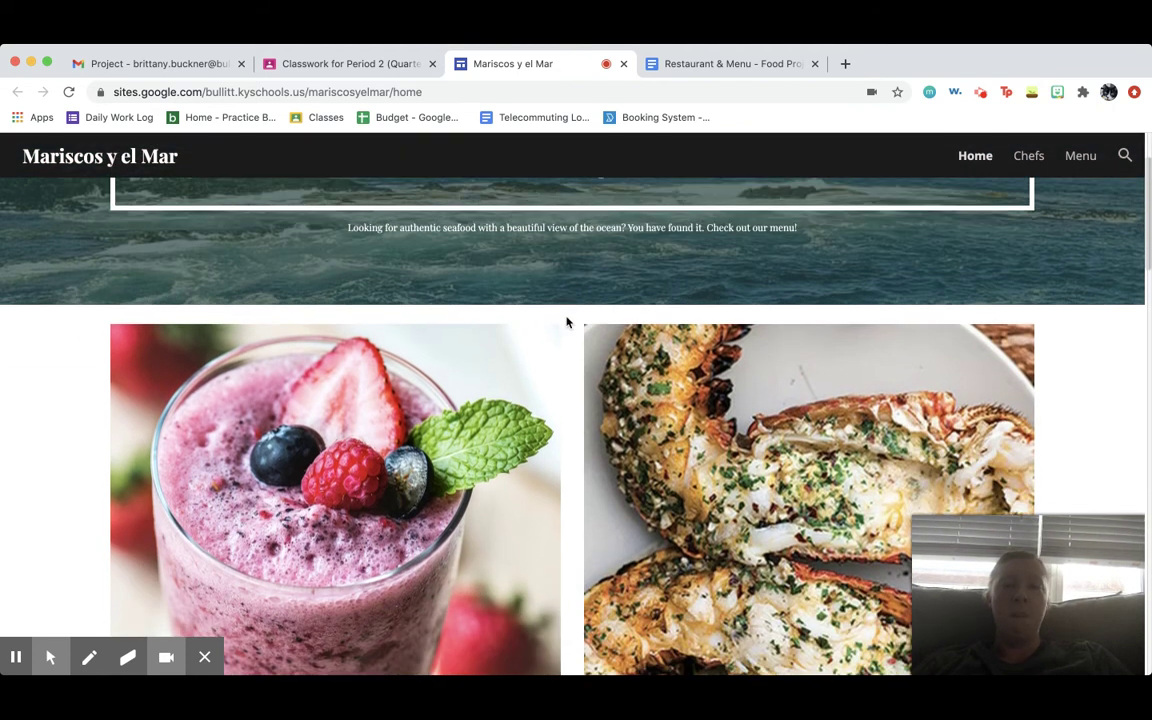
{"action": "scroll", "coordinate": [566, 321], "scroll_direction": "down", "scroll_amount": 5}
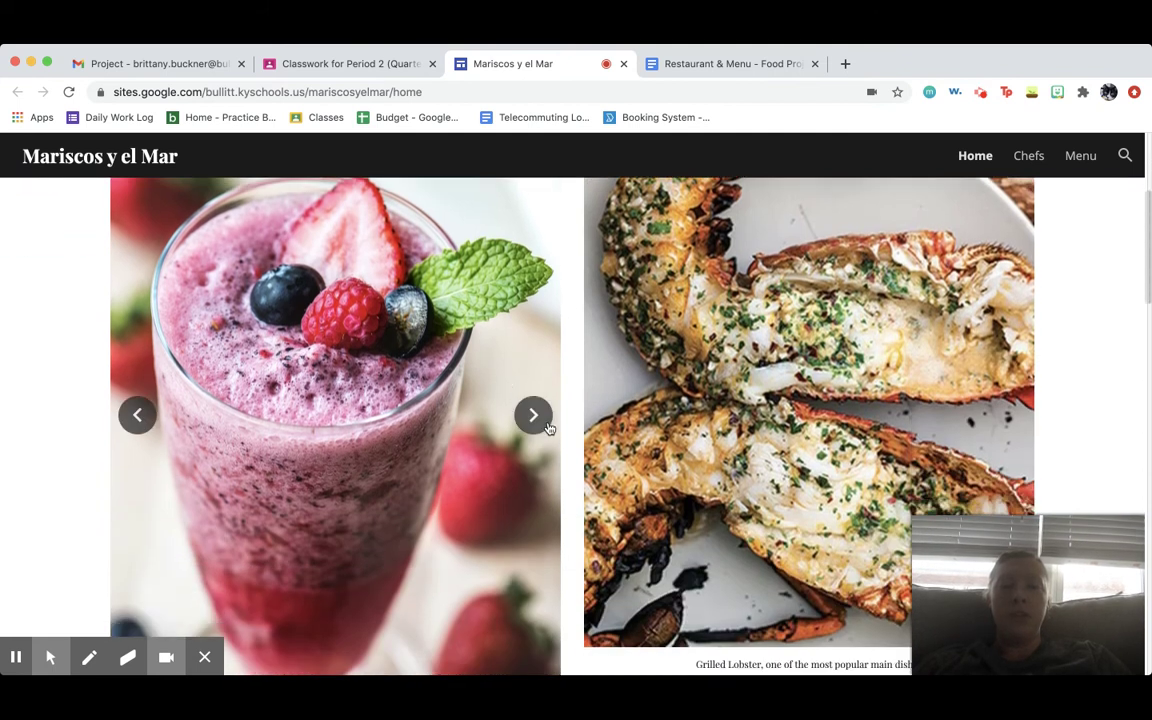
{"action": "left_click", "coordinate": [542, 425]}
{"action": "left_click", "coordinate": [542, 425]}
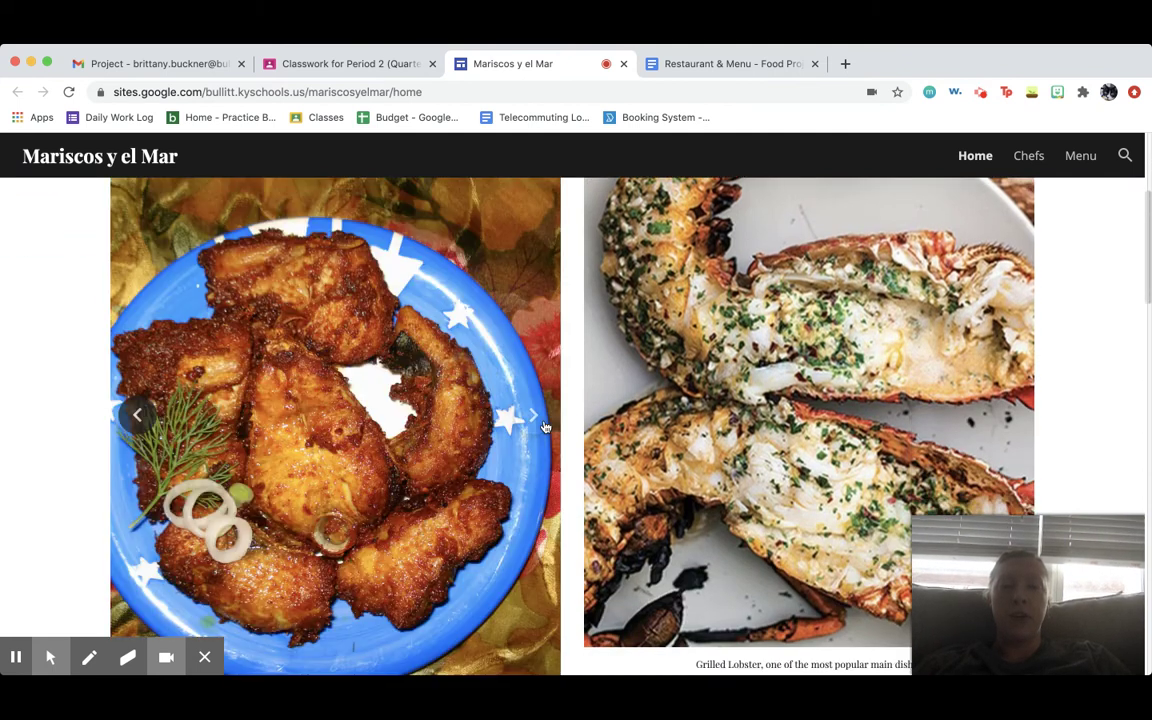
{"action": "left_click", "coordinate": [542, 425]}
{"action": "left_click", "coordinate": [543, 424]}
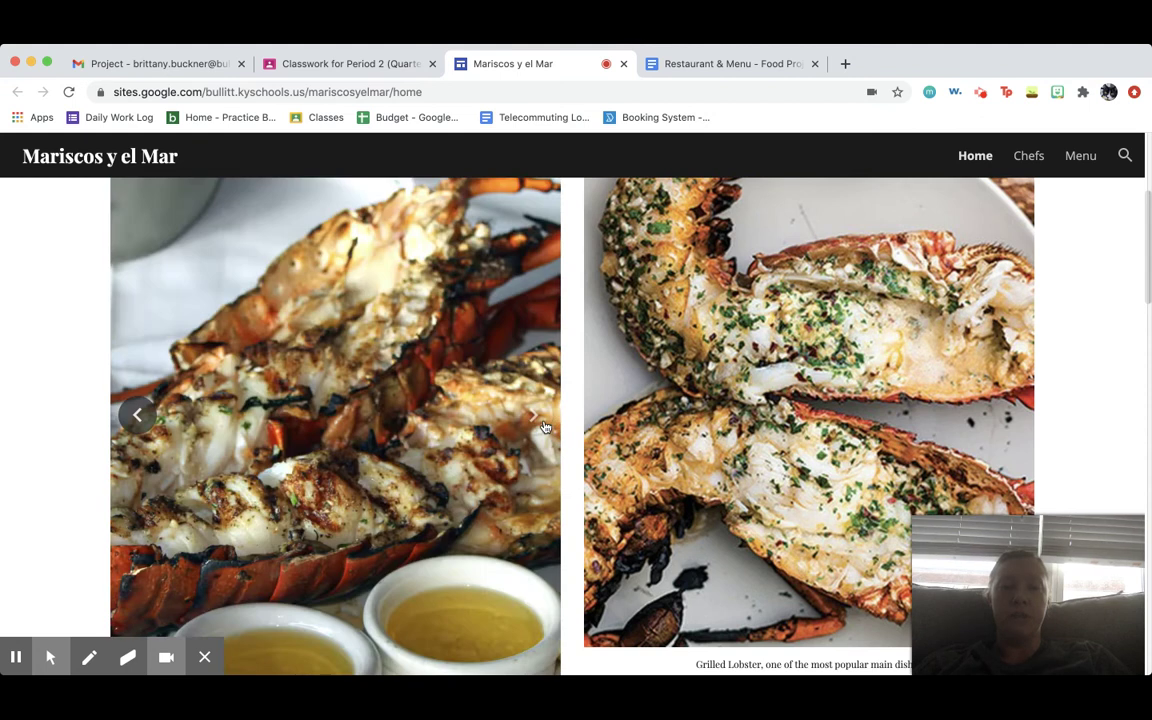
{"action": "left_click", "coordinate": [543, 424]}
- Examine the restaurant's location map, its city and country caption, and the Hours of Operation on the home page
{"action": "scroll", "coordinate": [541, 428], "scroll_direction": "down", "scroll_amount": 3}
{"action": "scroll", "coordinate": [541, 428], "scroll_direction": "down", "scroll_amount": 3}
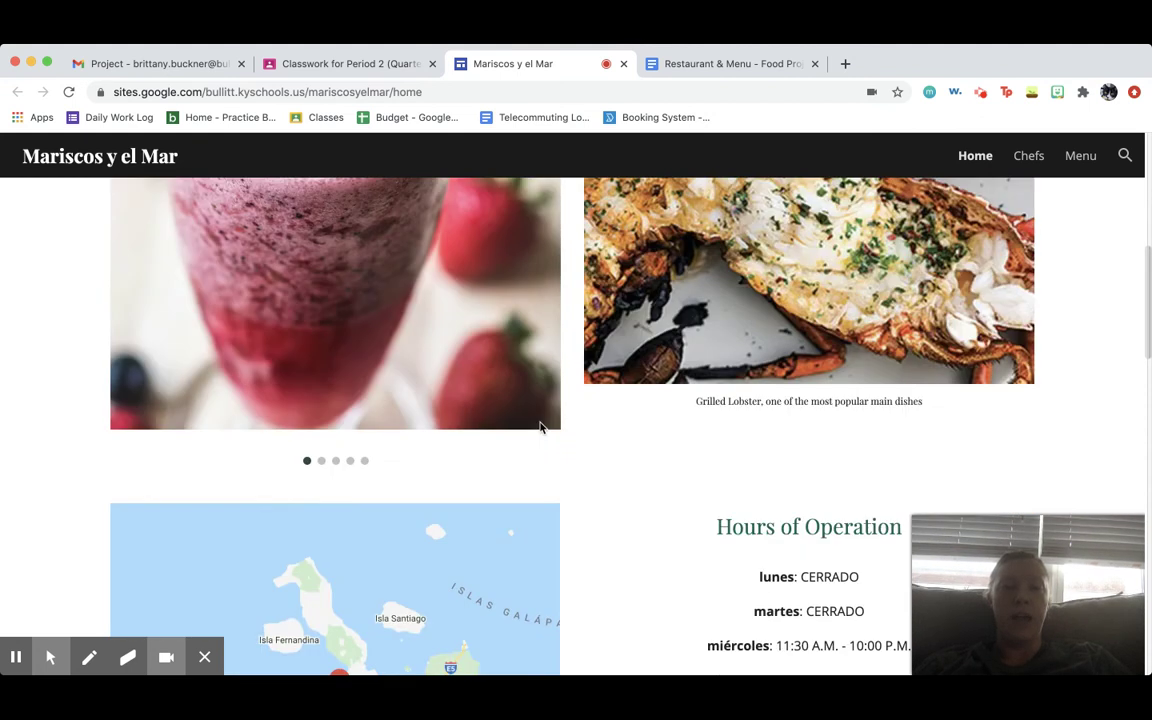
{"action": "scroll", "coordinate": [540, 425], "scroll_direction": "down", "scroll_amount": 6}
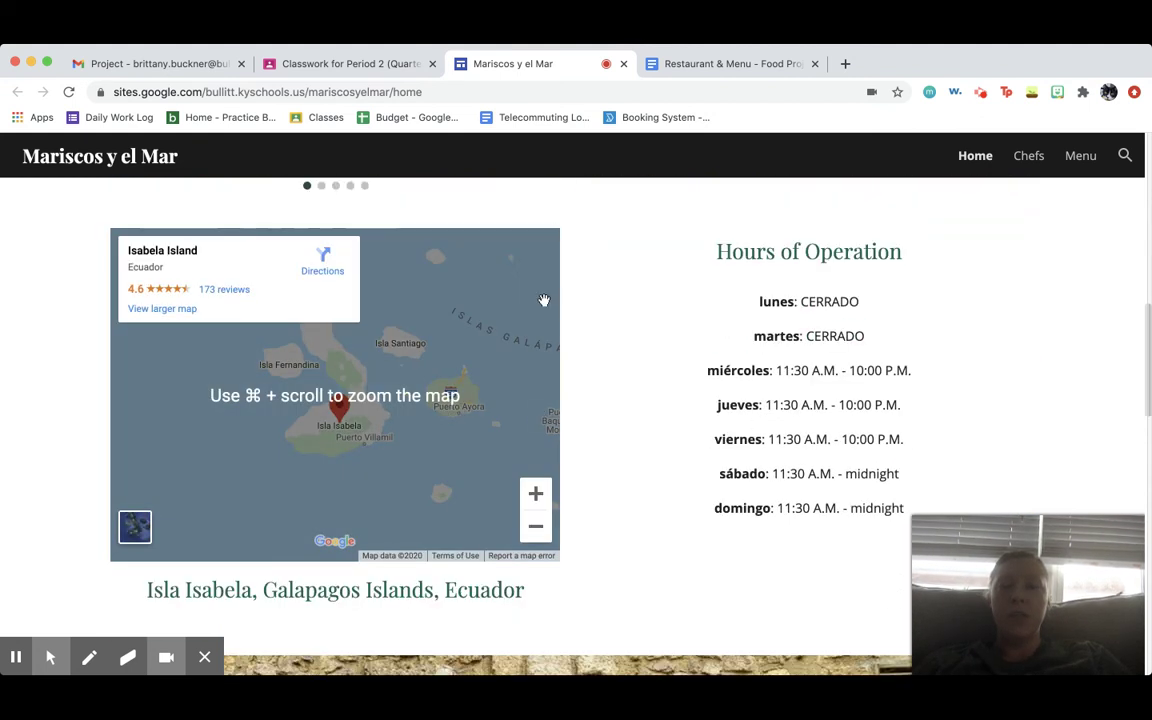
{"action": "scroll", "coordinate": [566, 212], "scroll_direction": "down", "scroll_amount": 1}
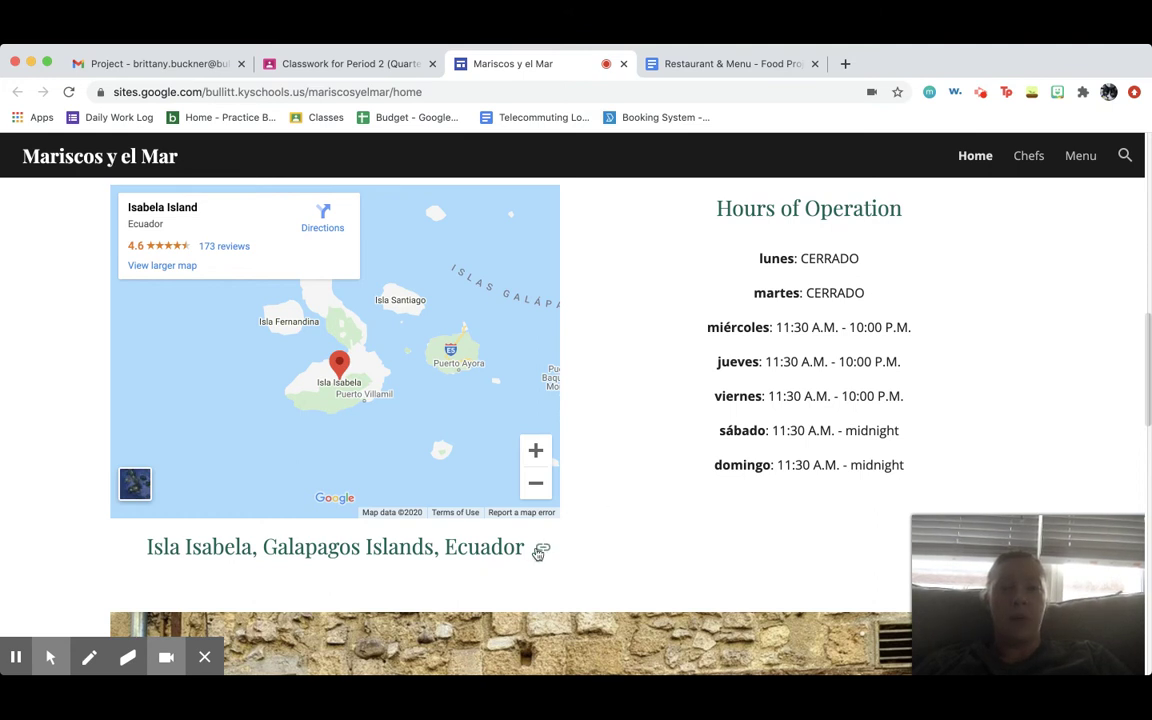
{"action": "scroll", "coordinate": [625, 417], "scroll_direction": "up", "scroll_amount": 1}
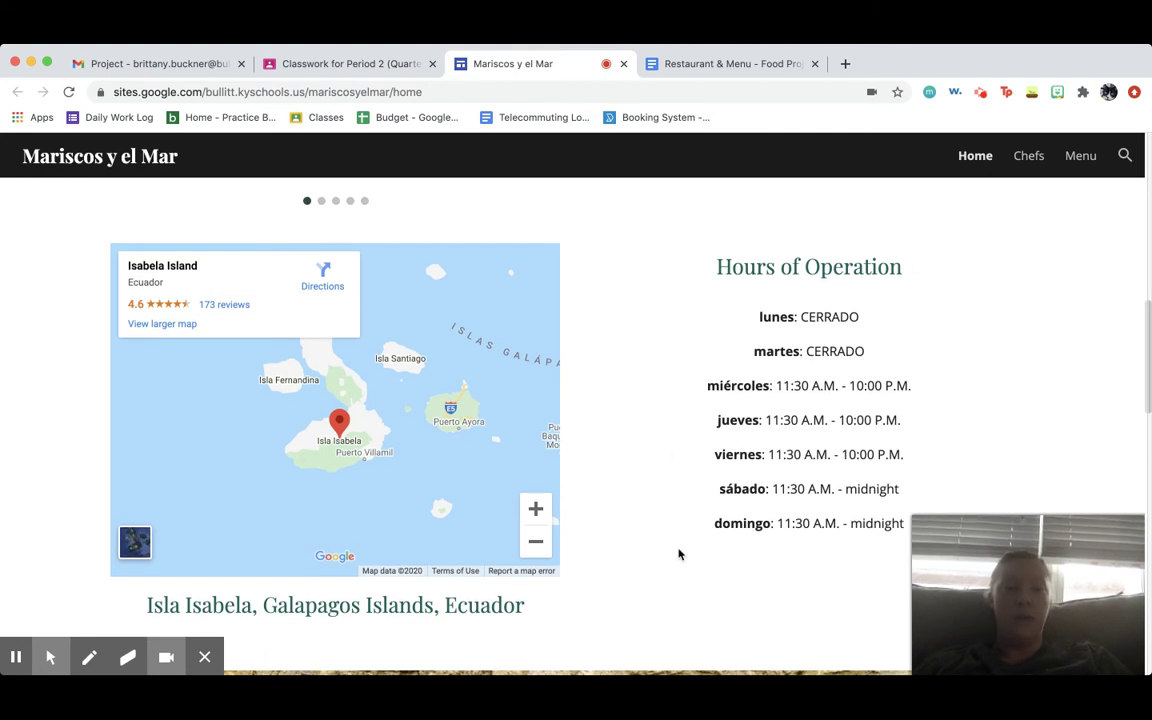
- Browse the carousel of restaurant photos below the map, viewing the outside and inside seating pictures
{"action": "scroll", "coordinate": [679, 553], "scroll_direction": "down", "scroll_amount": 1}
{"action": "scroll", "coordinate": [570, 545], "scroll_direction": "down", "scroll_amount": 5}
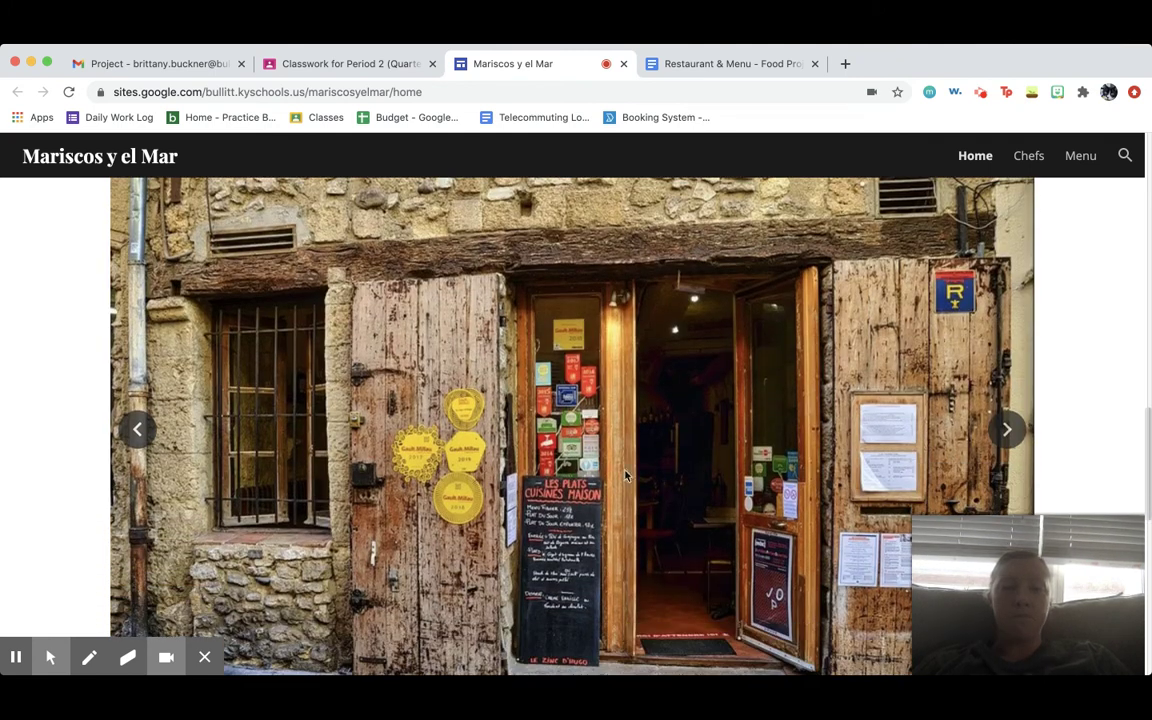
{"action": "scroll", "coordinate": [562, 421], "scroll_direction": "down", "scroll_amount": 2}
{"action": "scroll", "coordinate": [562, 423], "scroll_direction": "up", "scroll_amount": 1}
{"action": "scroll", "coordinate": [630, 468], "scroll_direction": "up", "scroll_amount": 1}
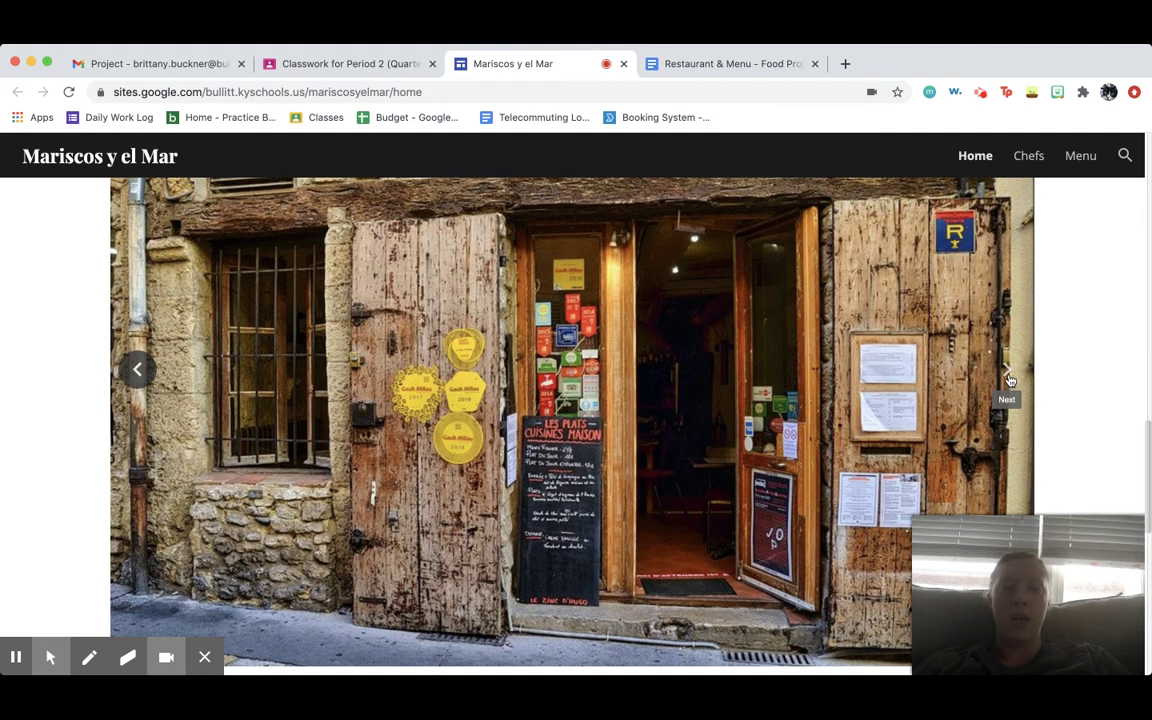
{"action": "left_click", "coordinate": [1008, 376]}
{"action": "left_click", "coordinate": [1008, 374]}
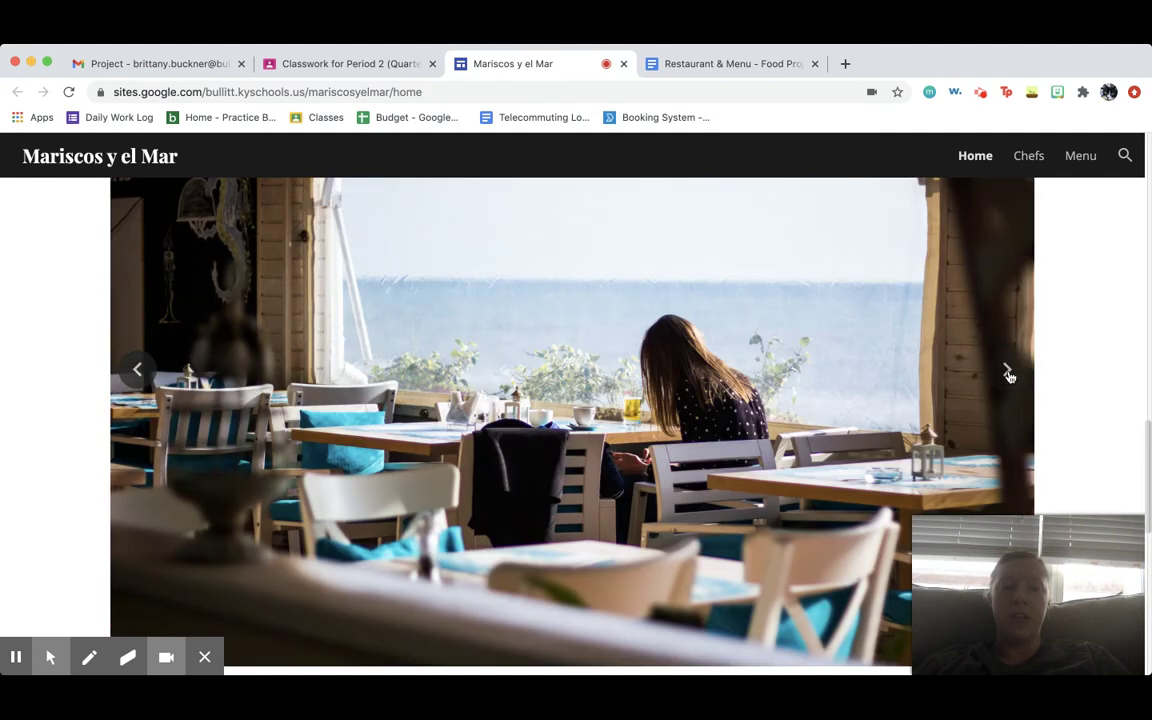
{"action": "left_click", "coordinate": [138, 379]}
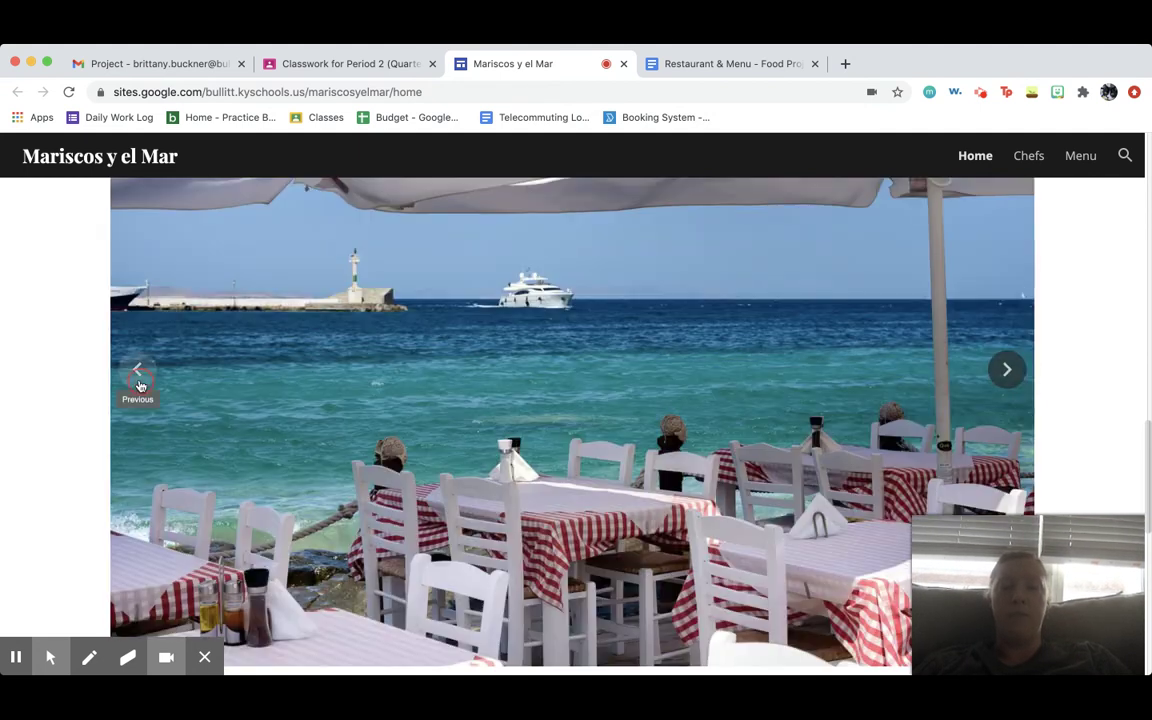
{"action": "left_click", "coordinate": [1008, 375]}
{"action": "left_click", "coordinate": [1008, 375]}
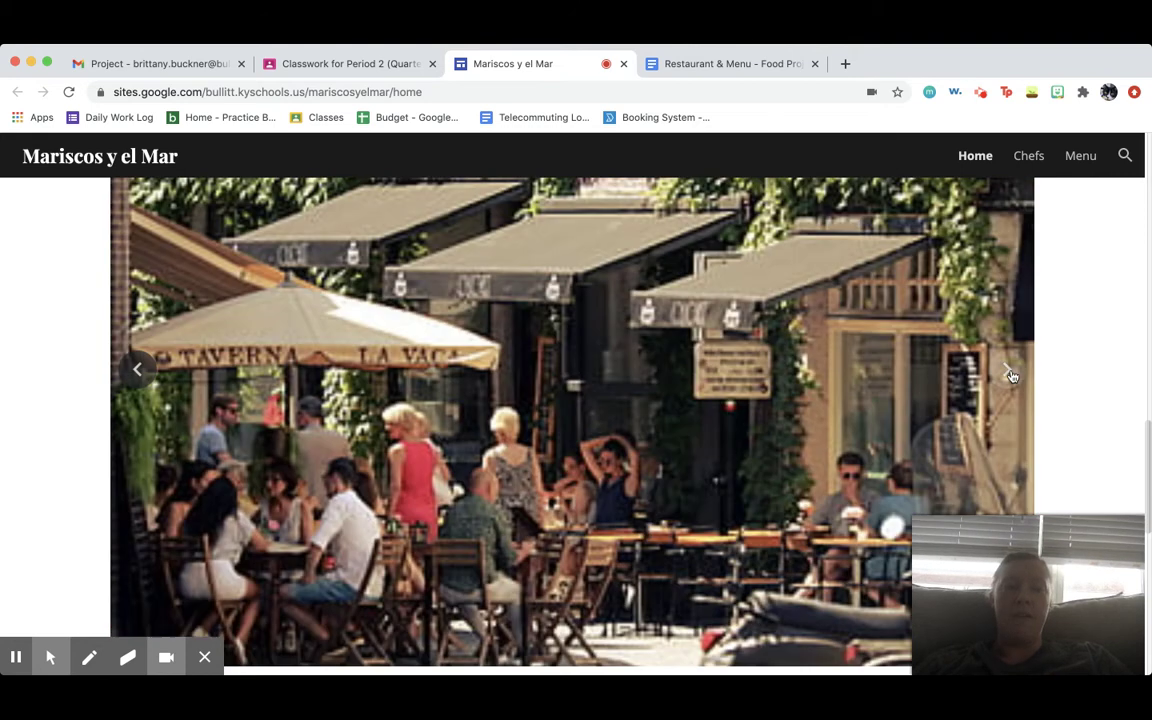
{"action": "left_click", "coordinate": [1008, 374]}
{"action": "left_click", "coordinate": [1008, 374]}
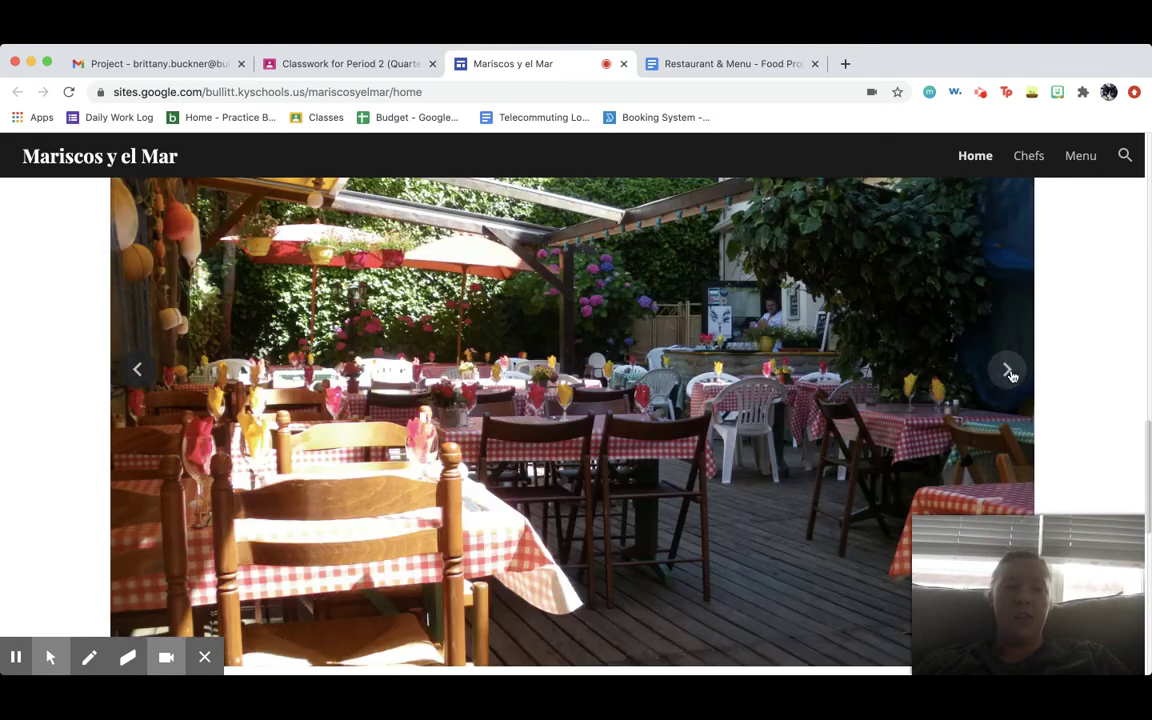
- Read the restaurant photo caption and examine the celebrity pictures and quotes under Look Who Has Visited Mariscos y el Mar
{"action": "scroll", "coordinate": [571, 335], "scroll_direction": "down", "scroll_amount": 3}
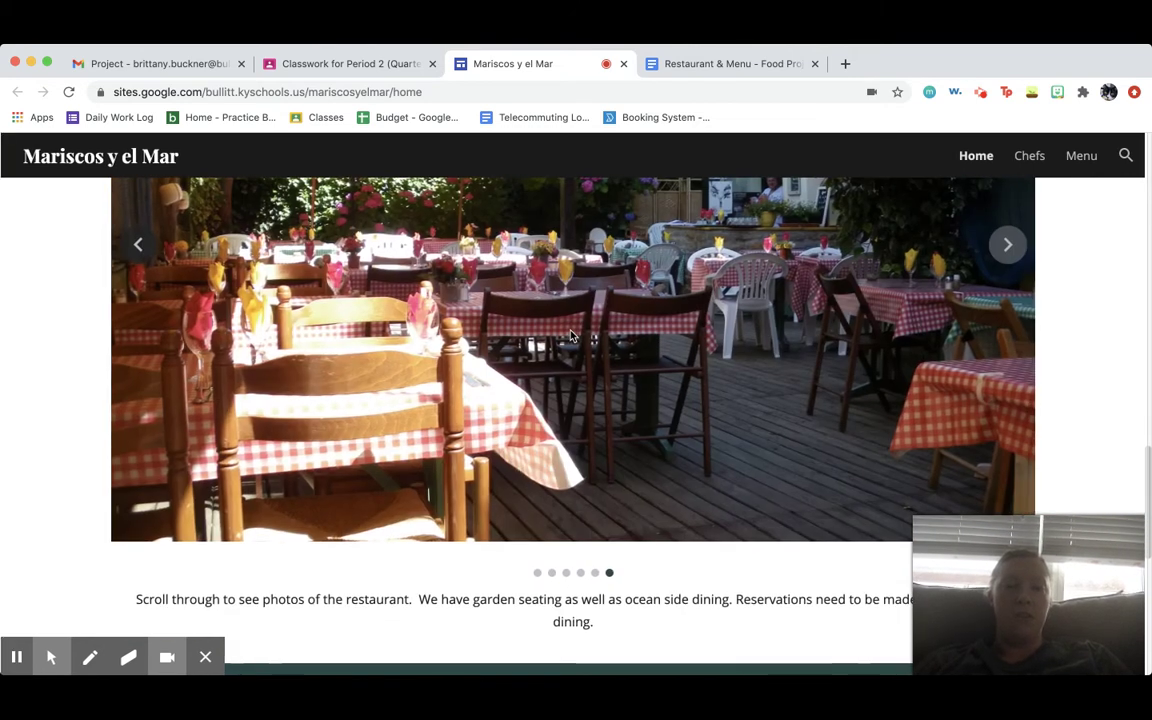
{"action": "scroll", "coordinate": [571, 335], "scroll_direction": "down", "scroll_amount": 3}
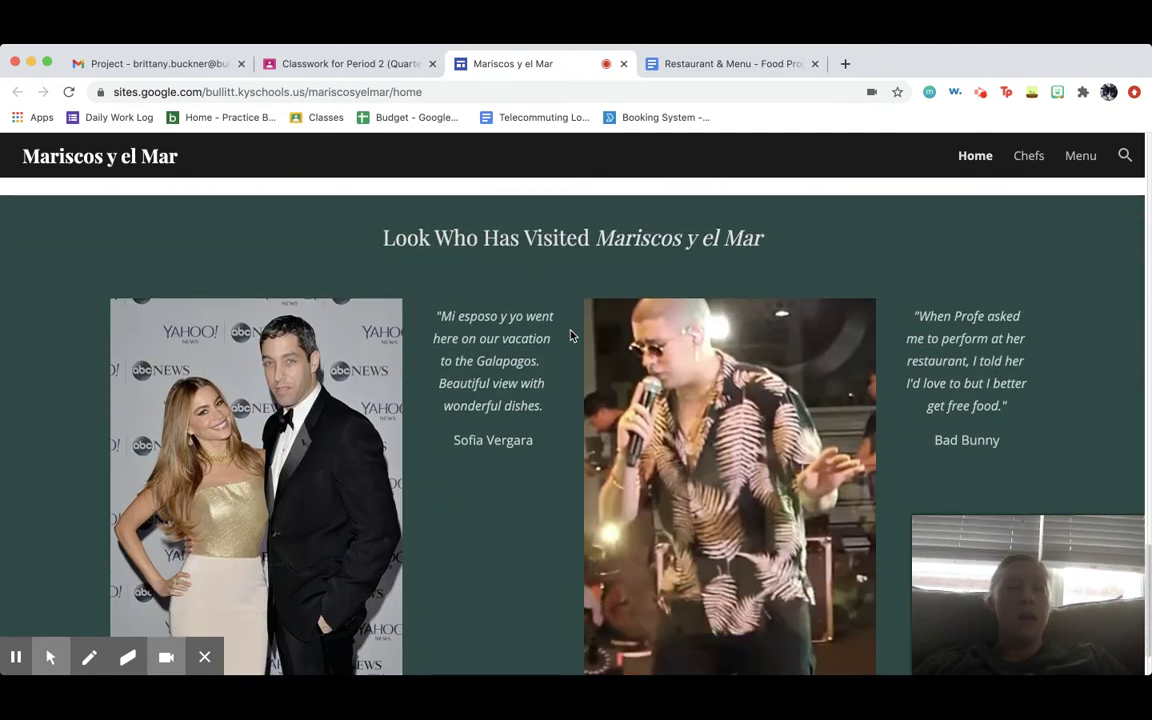
{"action": "scroll", "coordinate": [571, 335], "scroll_direction": "down", "scroll_amount": 1}
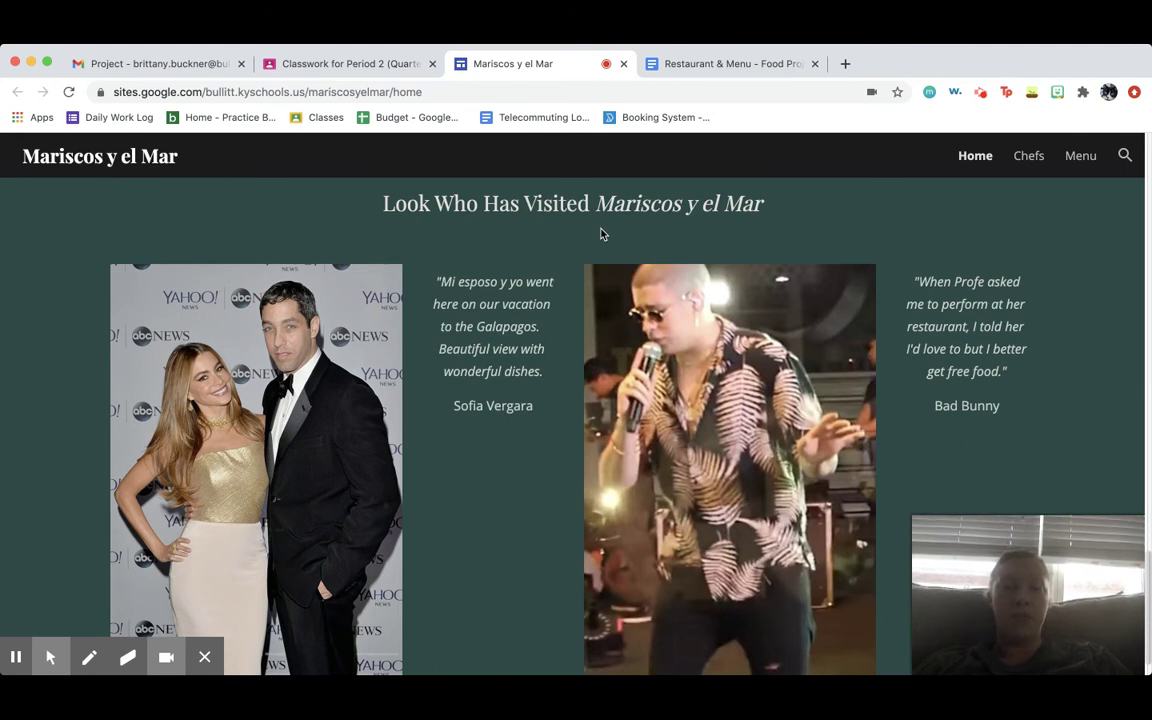
{"action": "scroll", "coordinate": [519, 432], "scroll_direction": "down", "scroll_amount": 1}
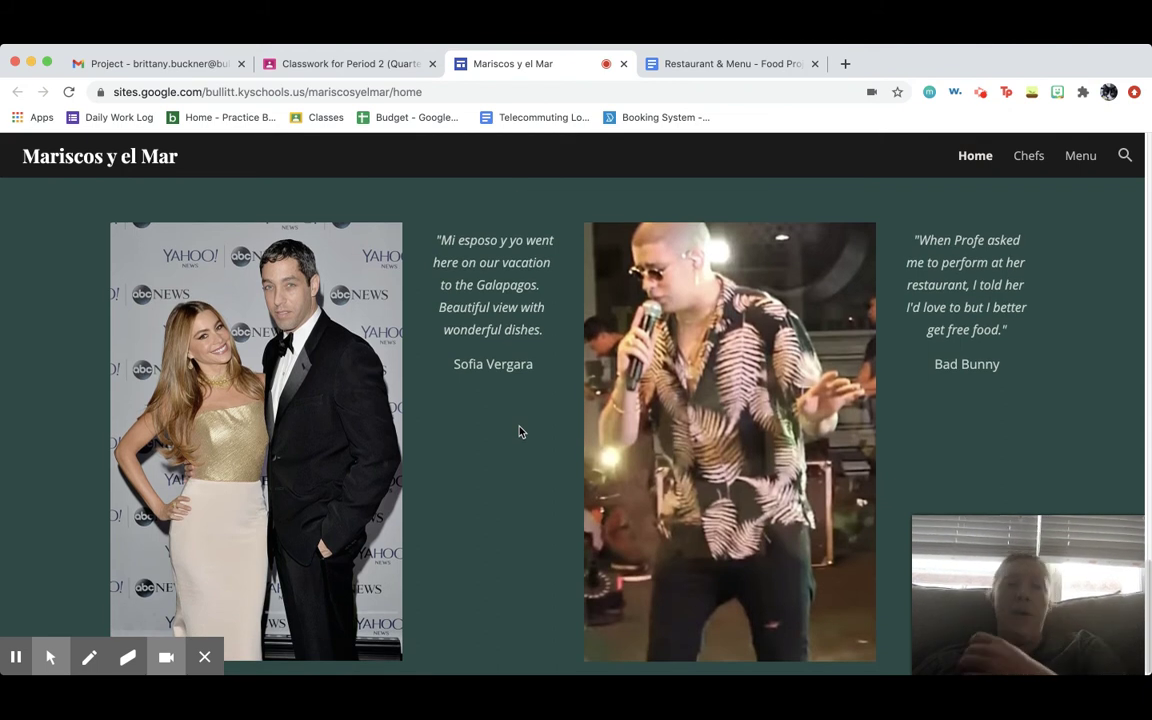
{"action": "scroll", "coordinate": [463, 388], "scroll_direction": "down", "scroll_amount": 1}
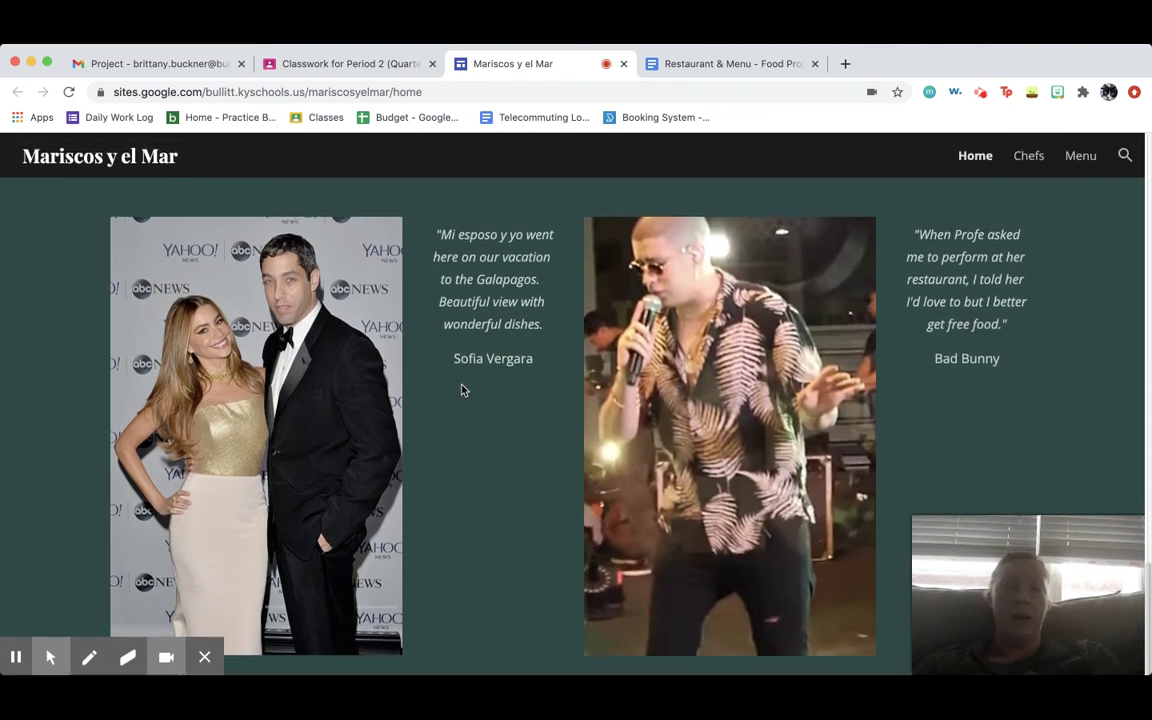
{"action": "scroll", "coordinate": [463, 390], "scroll_direction": "up", "scroll_amount": 2}
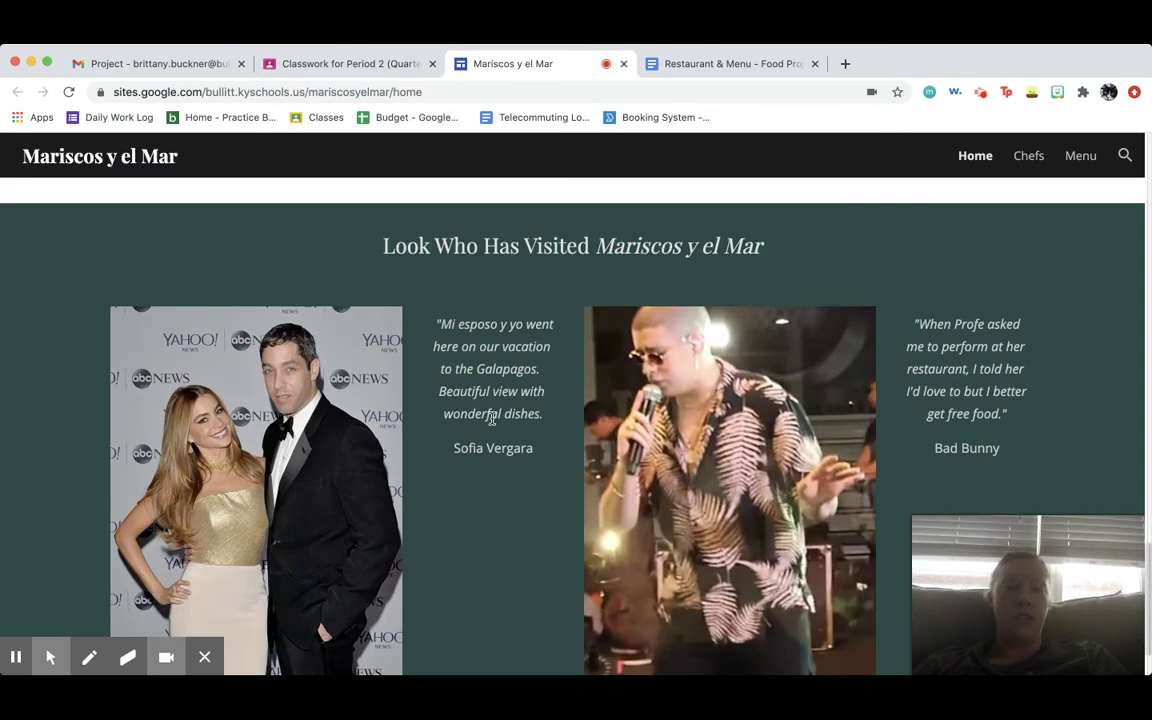
{"action": "scroll", "coordinate": [522, 342], "scroll_direction": "up", "scroll_amount": 5}
{"action": "scroll", "coordinate": [522, 342], "scroll_direction": "down", "scroll_amount": 6}
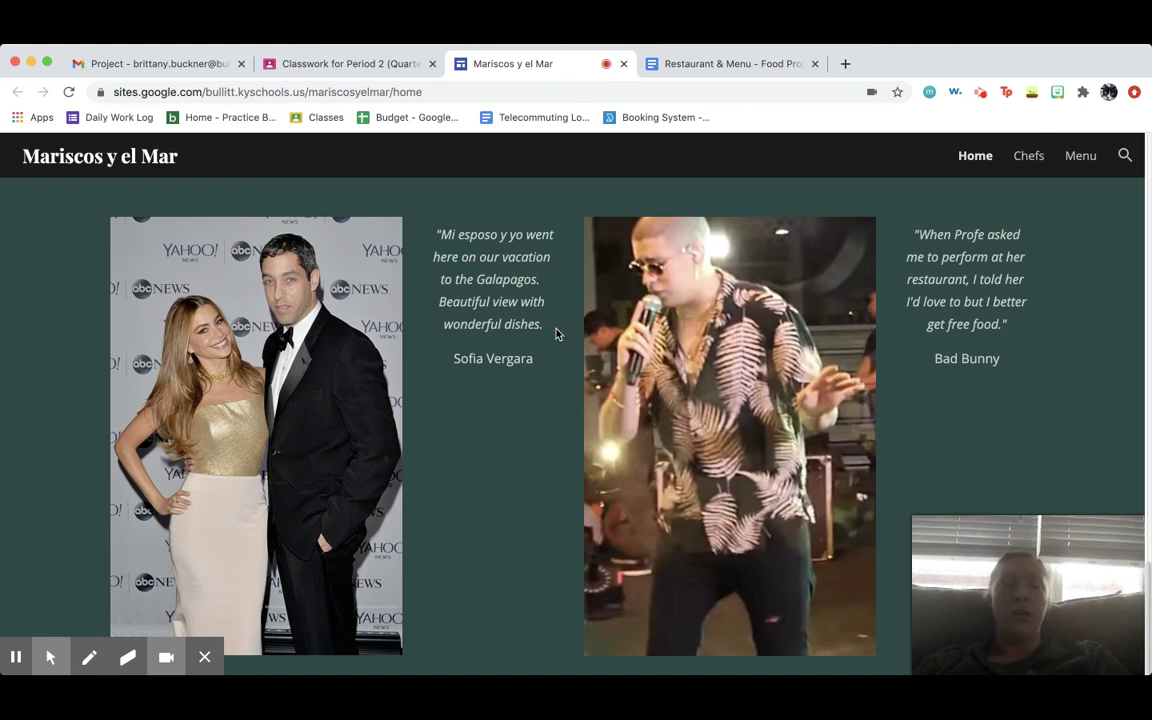
- Open the example site's Chefs page and read the restaurant description below the chef photos
{"action": "scroll", "coordinate": [557, 334], "scroll_direction": "up", "scroll_amount": 15}
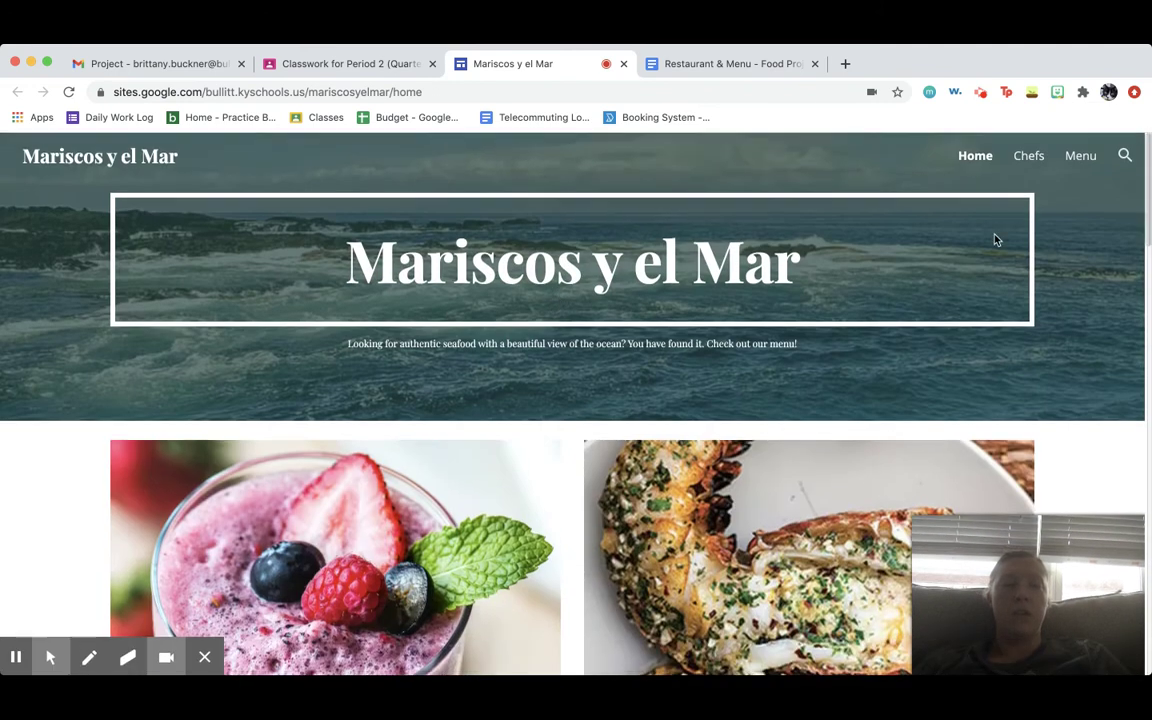
{"action": "left_click", "coordinate": [1027, 157]}
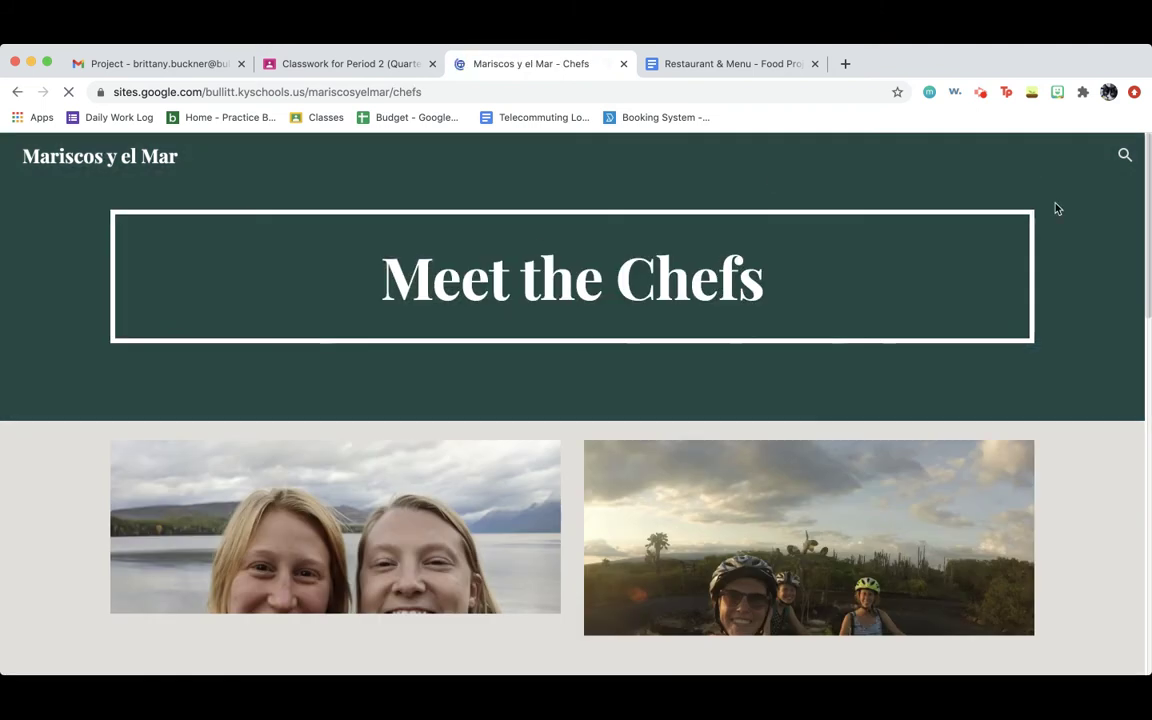
{"action": "scroll", "coordinate": [672, 343], "scroll_direction": "down", "scroll_amount": 3}
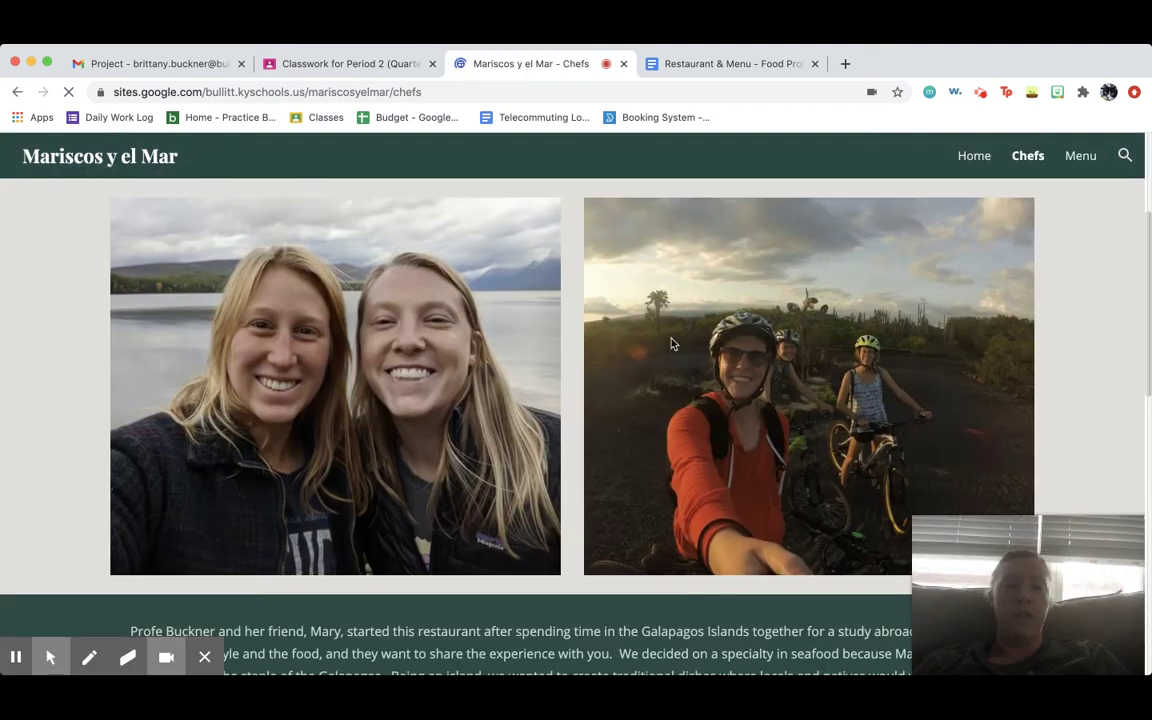
{"action": "scroll", "coordinate": [672, 343], "scroll_direction": "down", "scroll_amount": 3}
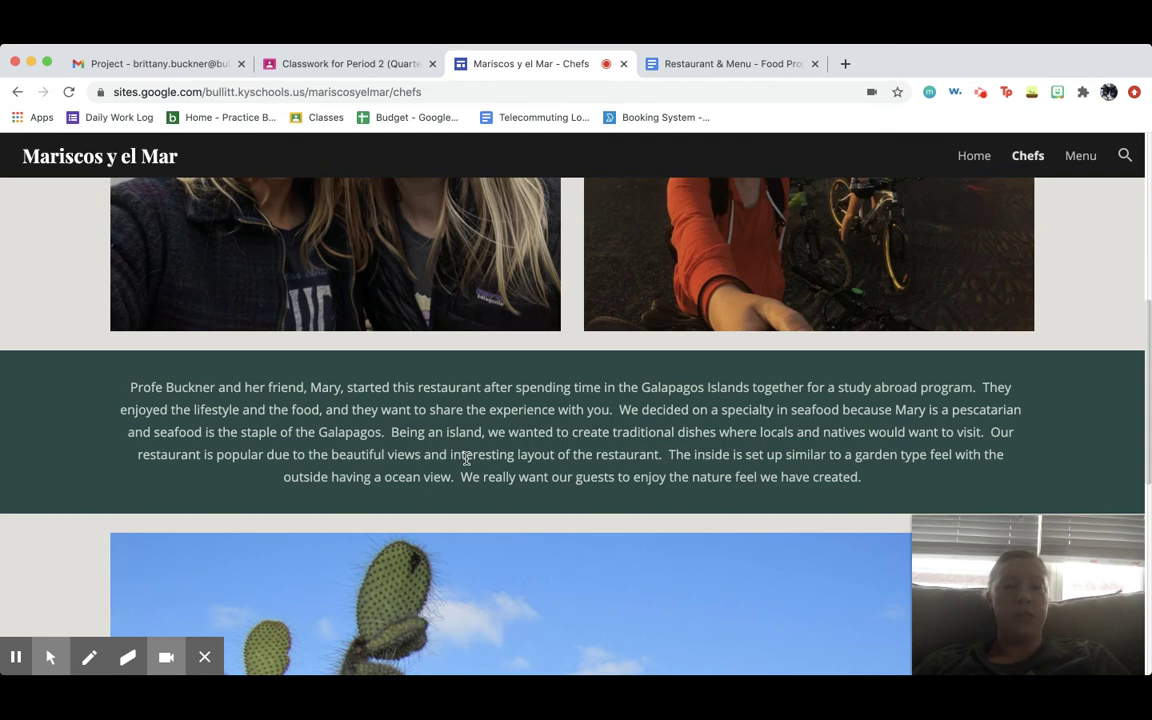
- Finish reading the restaurant description on the Chefs page and browse the carousel of scenery and wildlife photos beneath it
{"action": "scroll", "coordinate": [466, 458], "scroll_direction": "down", "scroll_amount": 1}
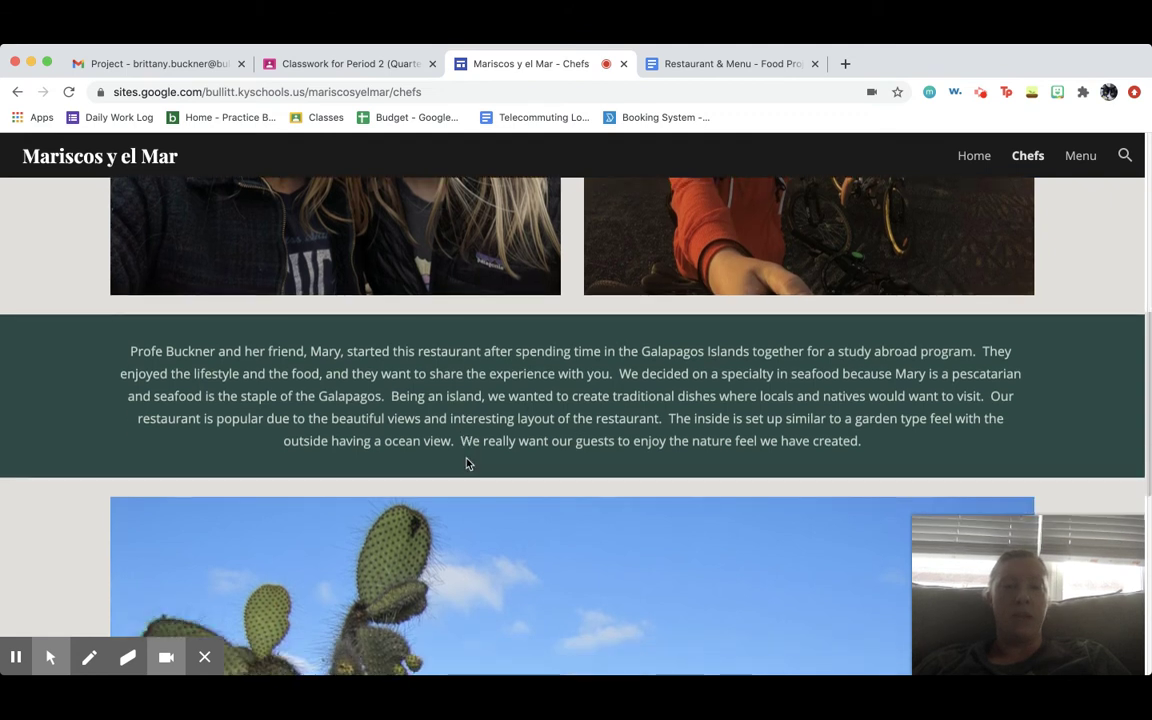
{"action": "scroll", "coordinate": [466, 462], "scroll_direction": "down", "scroll_amount": 1}
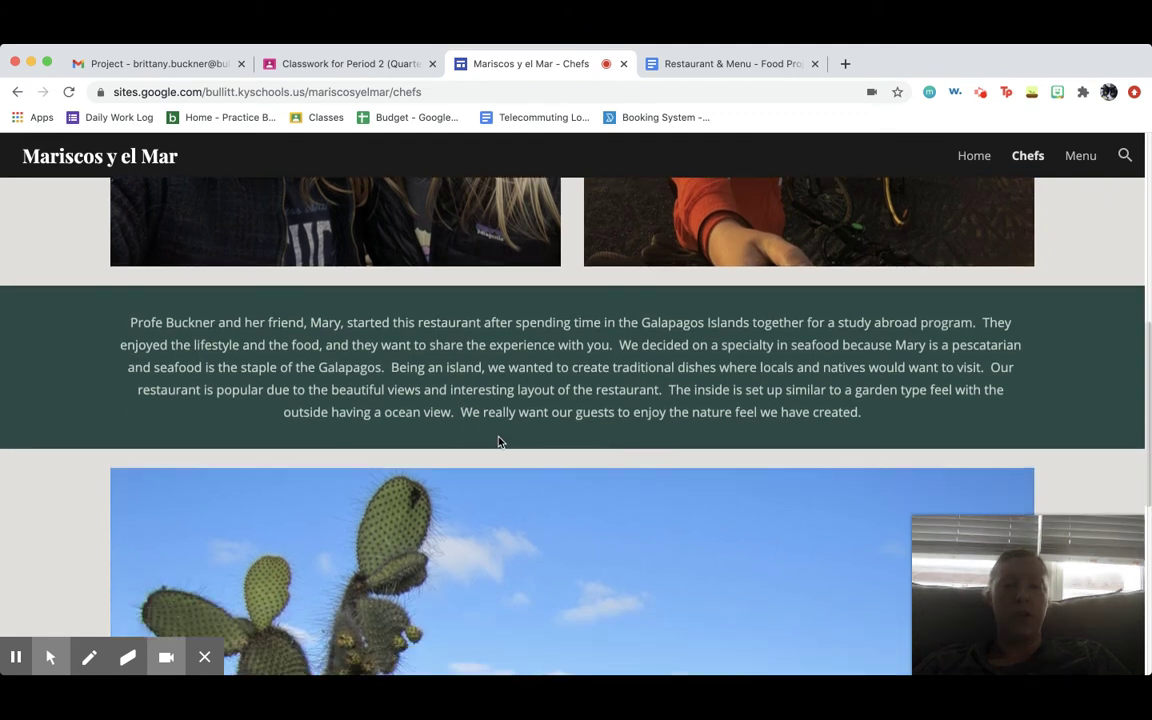
{"action": "scroll", "coordinate": [500, 441], "scroll_direction": "up", "scroll_amount": 10}
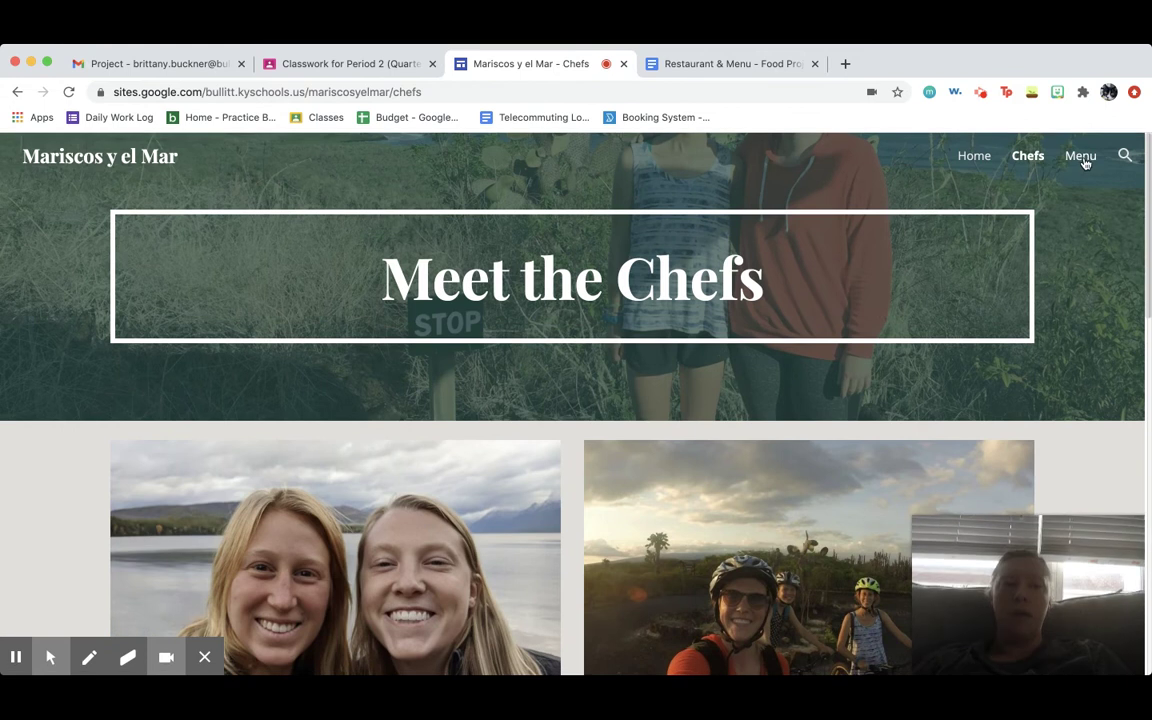
{"action": "scroll", "coordinate": [781, 316], "scroll_direction": "down", "scroll_amount": 10}
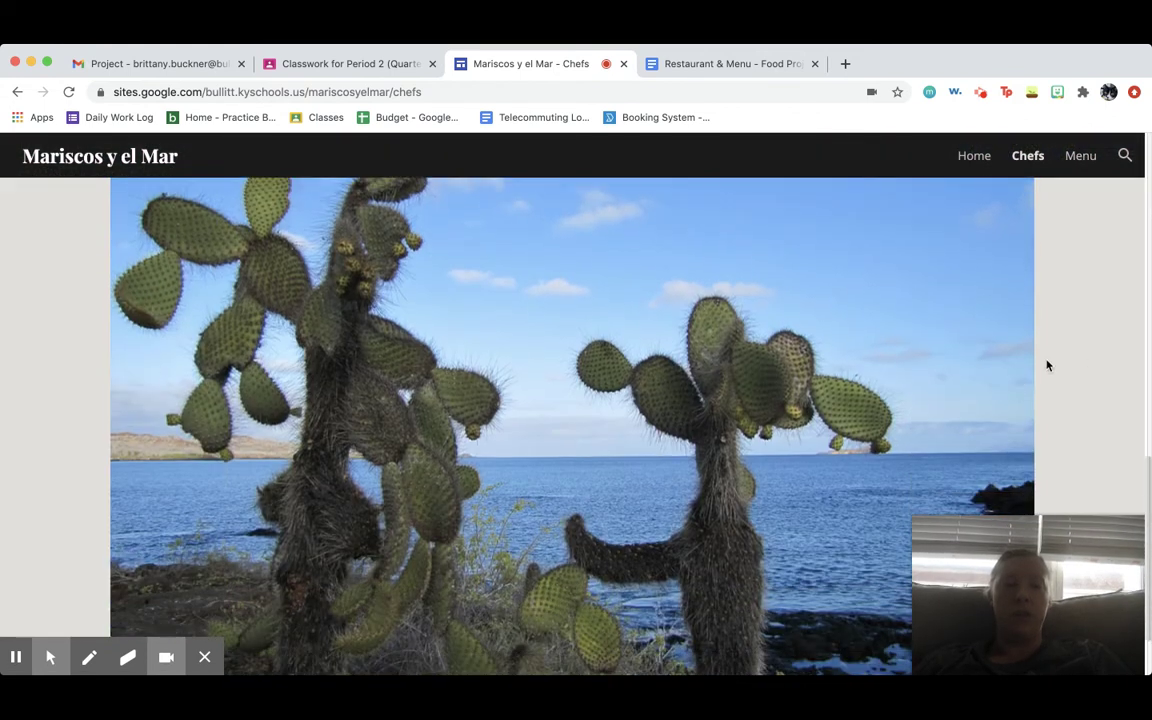
{"action": "left_click", "coordinate": [1006, 380]}
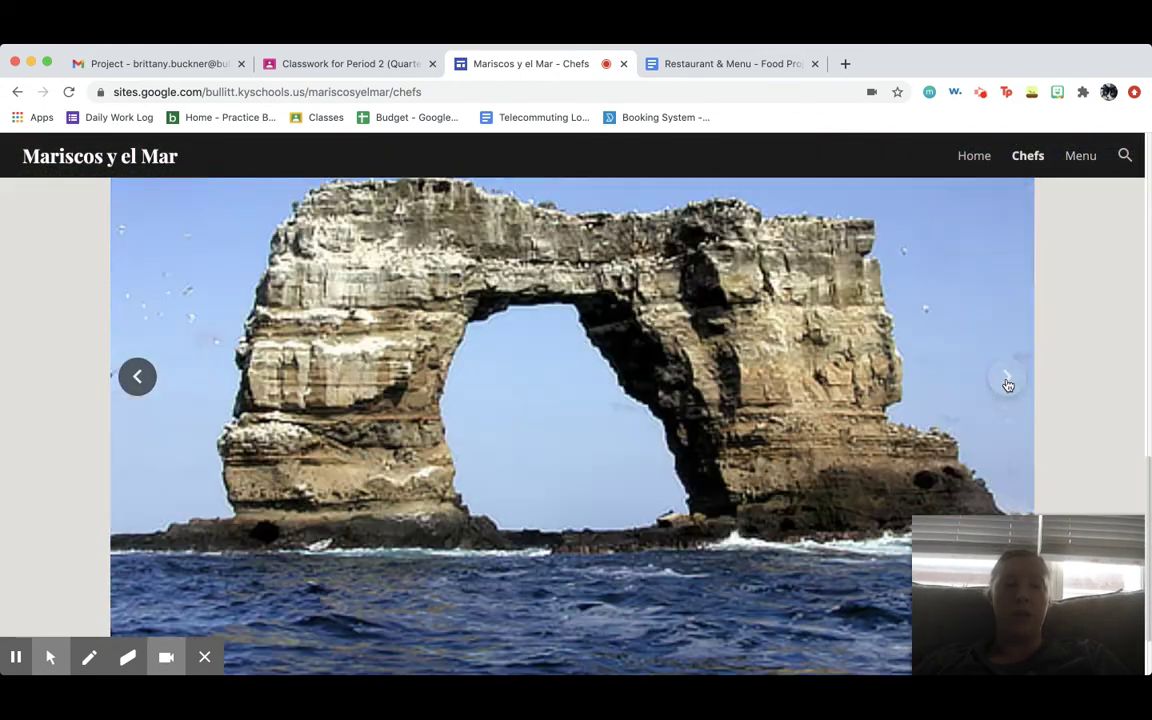
{"action": "left_click", "coordinate": [1006, 380]}
{"action": "left_click", "coordinate": [1007, 382]}
{"action": "left_click", "coordinate": [1008, 382]}
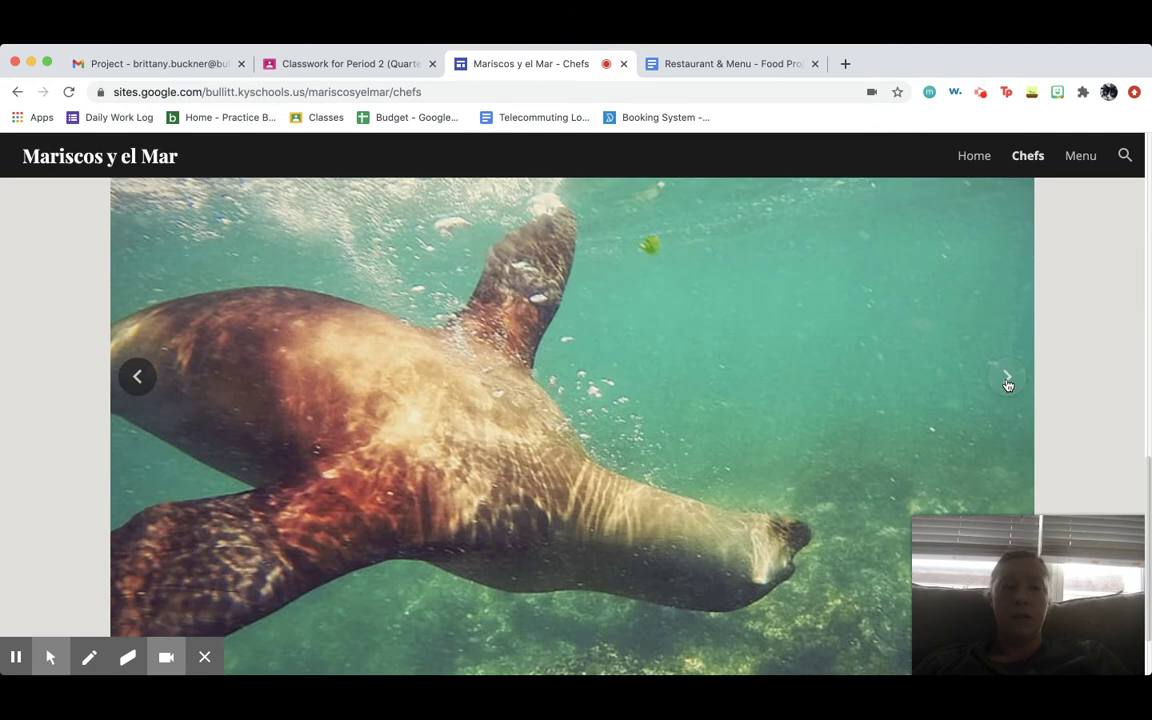
- Open the example site's Menu page and skim from Los aperitivos through the Las bebidas section
{"action": "scroll", "coordinate": [980, 314], "scroll_direction": "up", "scroll_amount": 10}
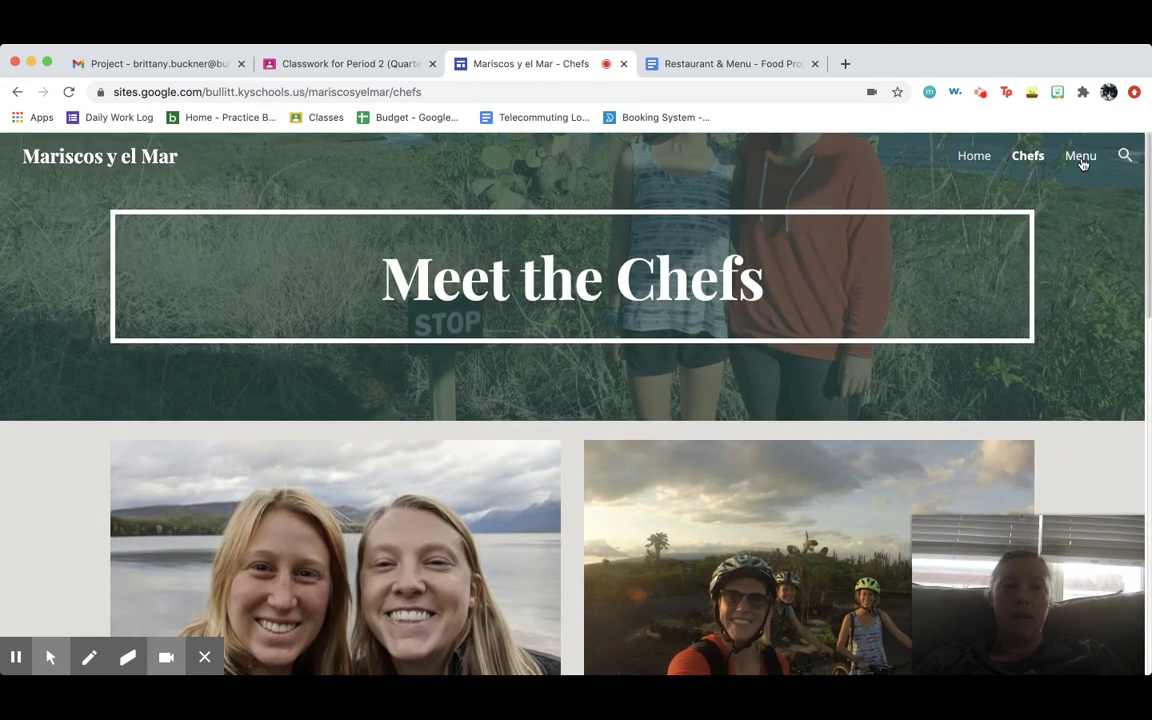
{"action": "left_click", "coordinate": [1081, 157]}
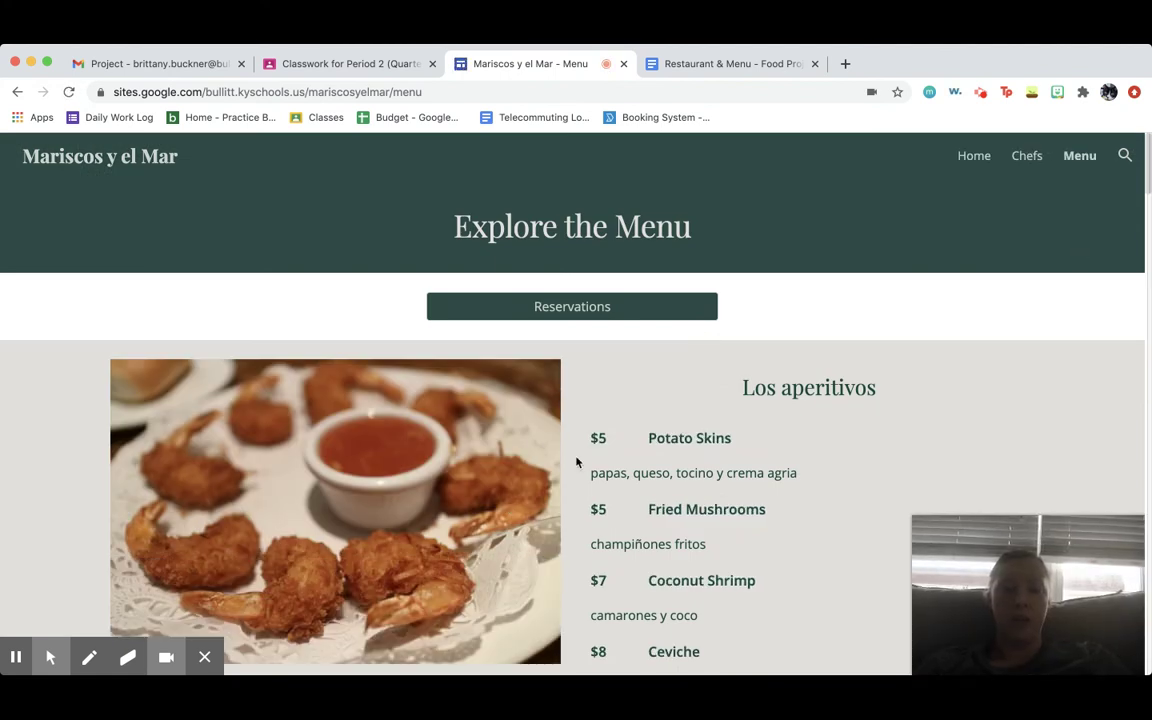
{"action": "scroll", "coordinate": [576, 461], "scroll_direction": "down", "scroll_amount": 2}
{"action": "scroll", "coordinate": [576, 461], "scroll_direction": "up", "scroll_amount": 2}
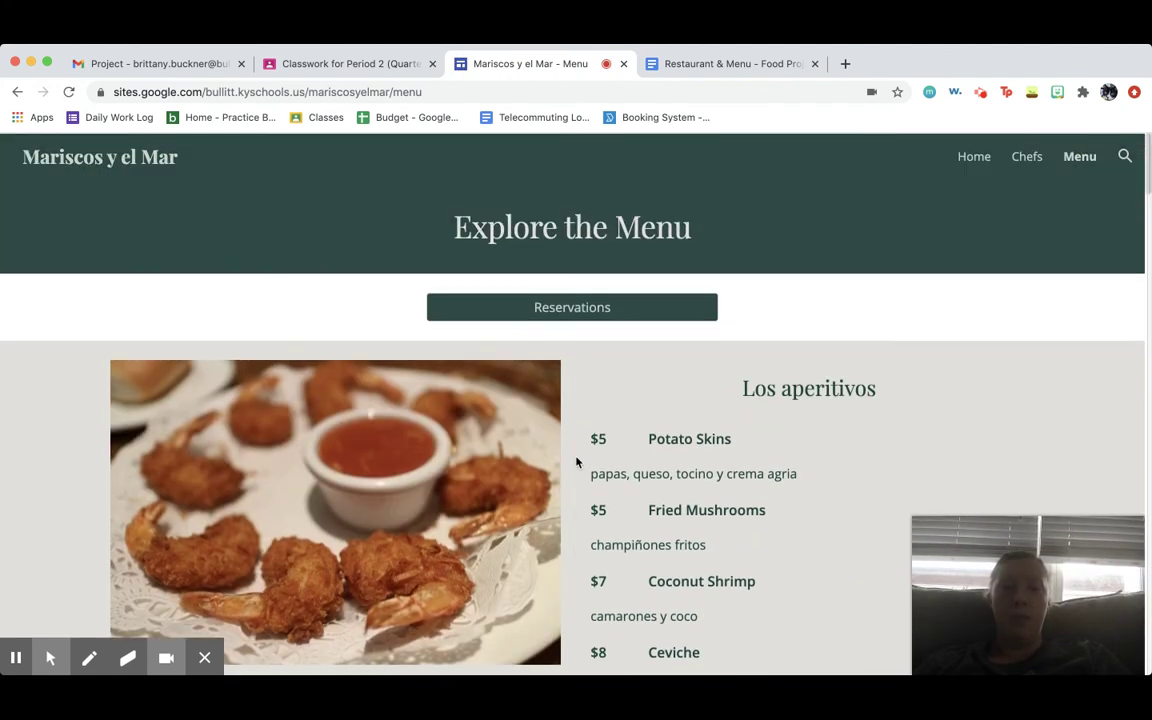
{"action": "scroll", "coordinate": [576, 461], "scroll_direction": "down", "scroll_amount": 3}
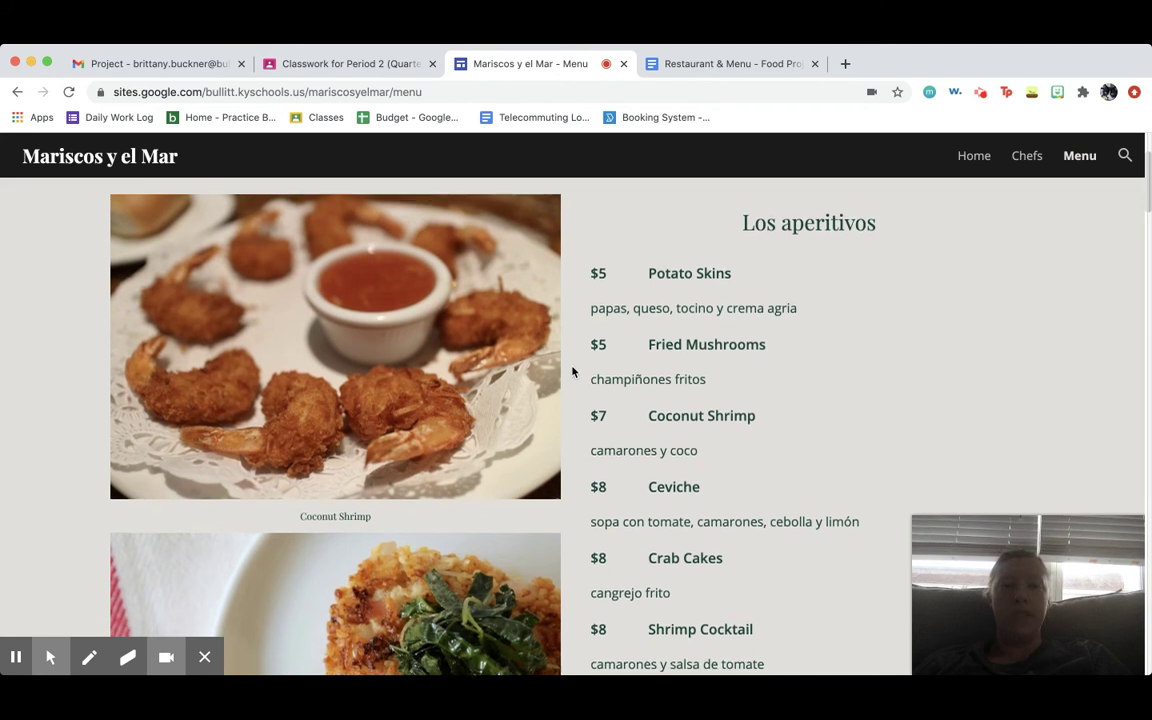
{"action": "scroll", "coordinate": [584, 483], "scroll_direction": "down", "scroll_amount": 10}
{"action": "scroll", "coordinate": [581, 482], "scroll_direction": "down", "scroll_amount": 7}
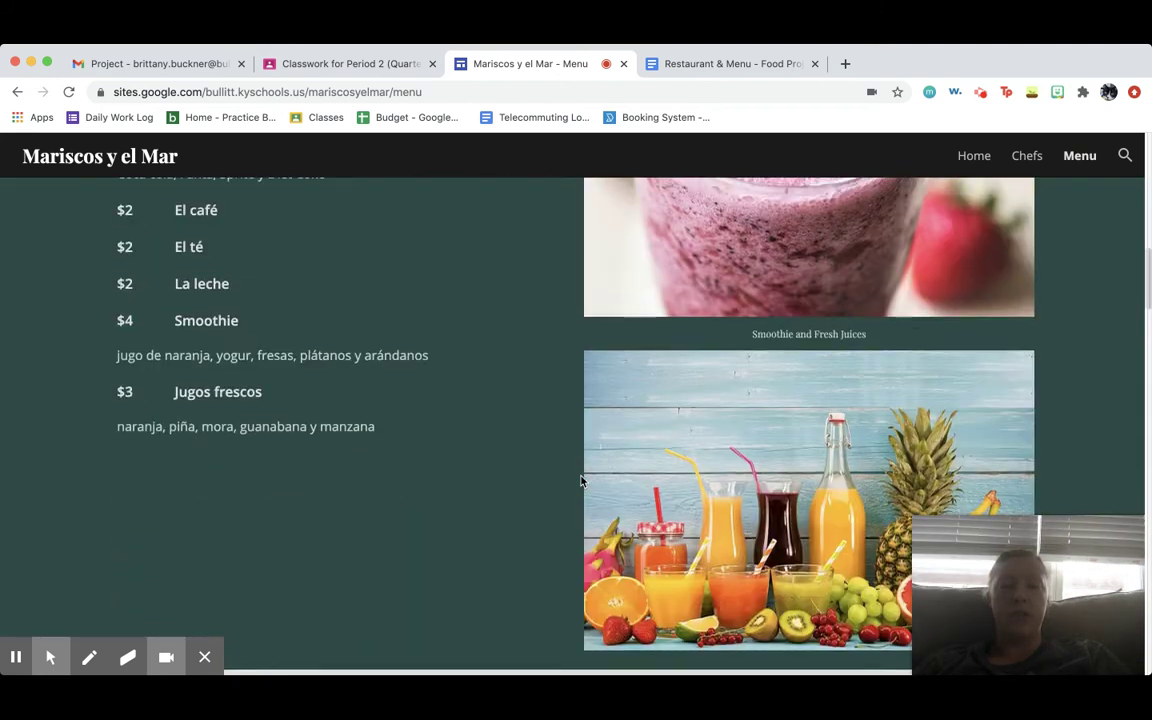
- Return to Los aperitivos and examine how each appetizer shows a price, a dish name and Spanish ingredients
{"action": "scroll", "coordinate": [581, 482], "scroll_direction": "up", "scroll_amount": 15}
{"action": "scroll", "coordinate": [581, 481], "scroll_direction": "down", "scroll_amount": 1}
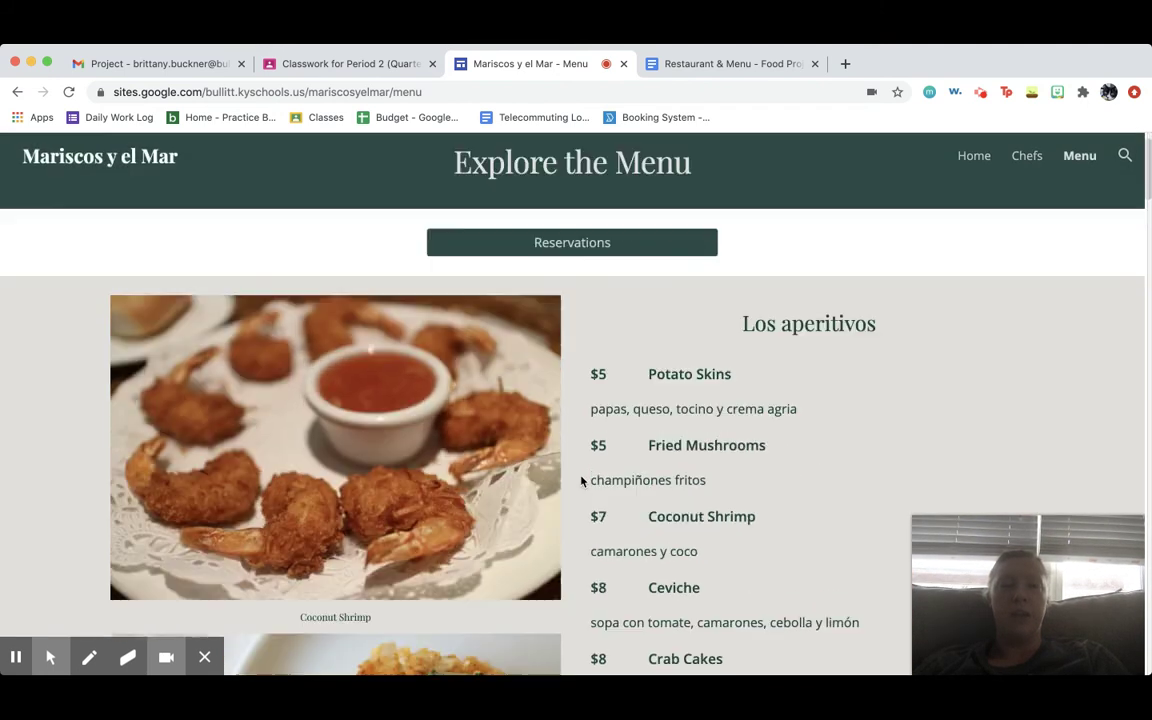
{"action": "scroll", "coordinate": [620, 350], "scroll_direction": "down", "scroll_amount": 1}
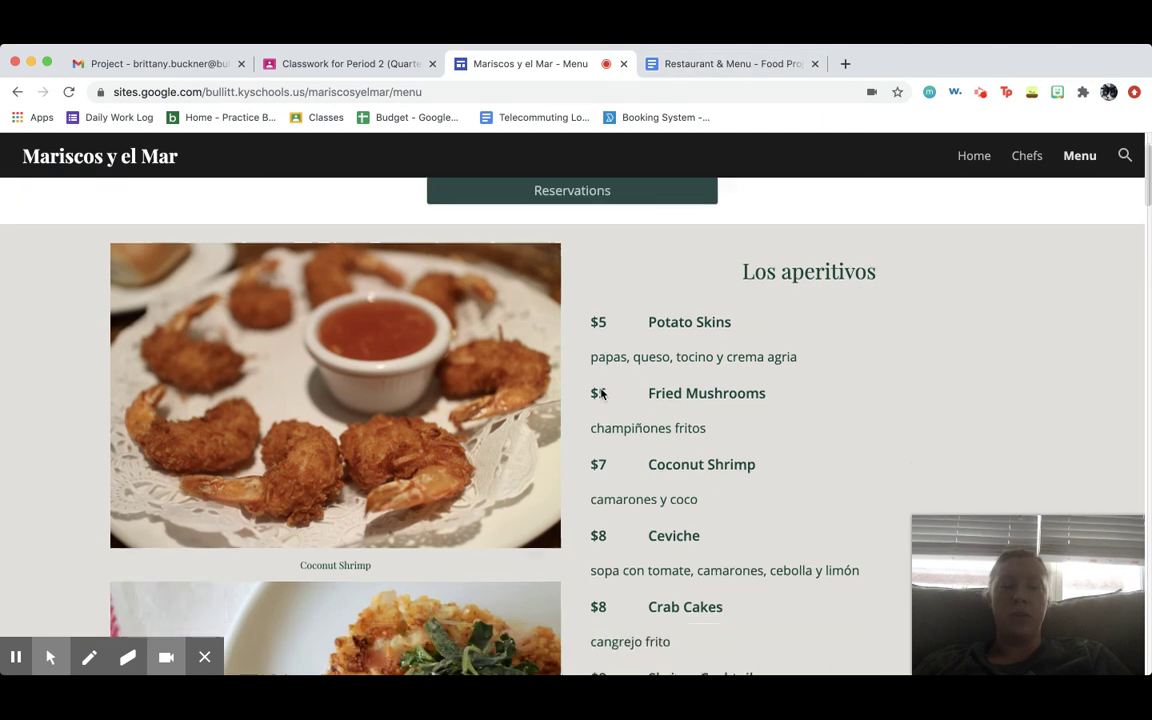
{"action": "scroll", "coordinate": [578, 416], "scroll_direction": "down", "scroll_amount": 1}
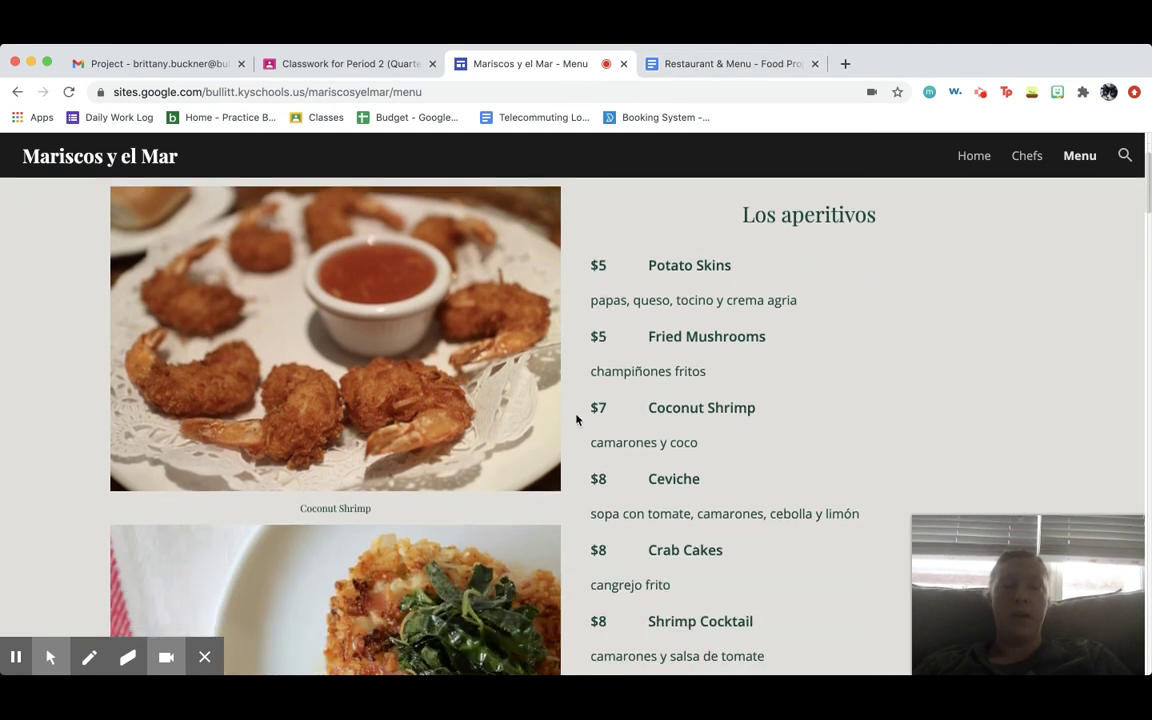
{"action": "scroll", "coordinate": [579, 417], "scroll_direction": "up", "scroll_amount": 1}
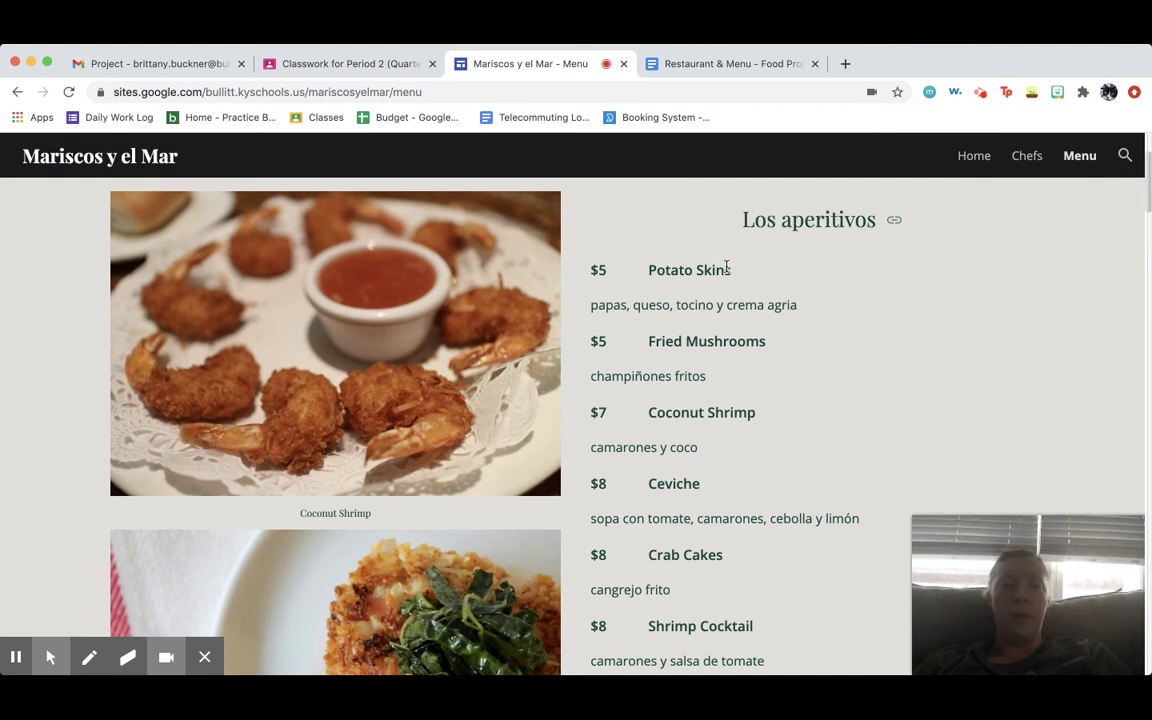
{"action": "scroll", "coordinate": [728, 262], "scroll_direction": "down", "scroll_amount": 1}
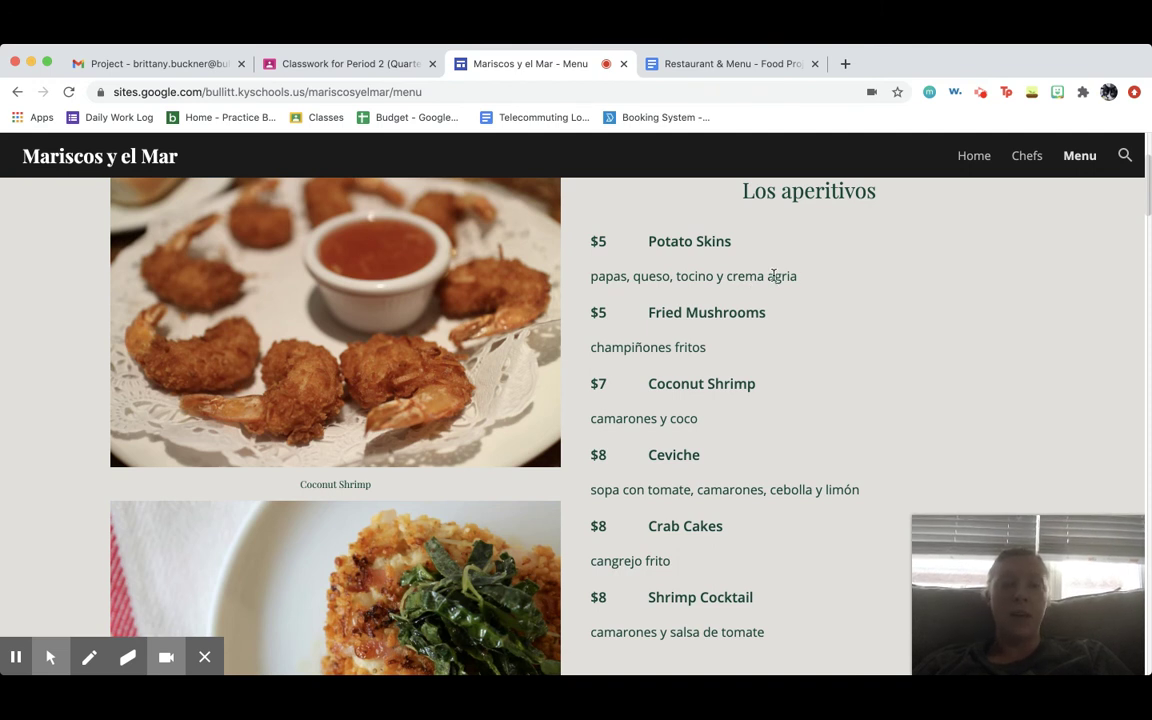
- Review the remaining appetizers and the captioned Coconut Shrimp and Crab Cakes photos, down to the start of Las bebidas
{"action": "scroll", "coordinate": [773, 275], "scroll_direction": "down", "scroll_amount": 1}
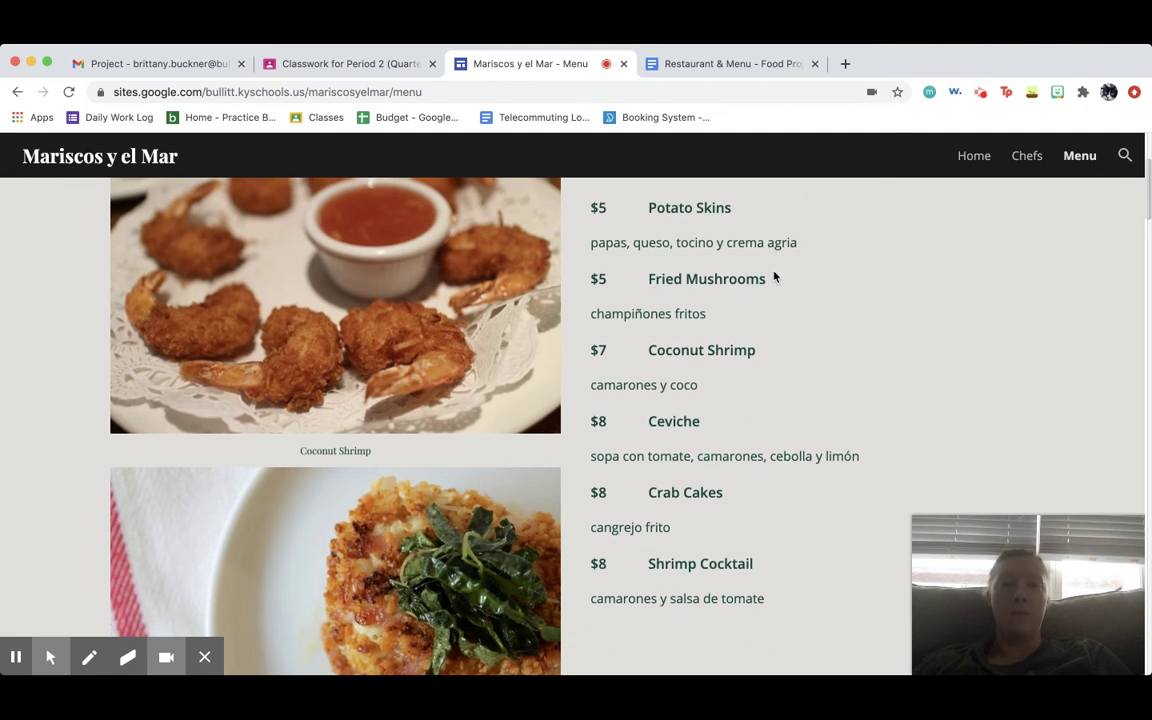
{"action": "scroll", "coordinate": [773, 277], "scroll_direction": "down", "scroll_amount": 1}
{"action": "scroll", "coordinate": [740, 285], "scroll_direction": "down", "scroll_amount": 3}
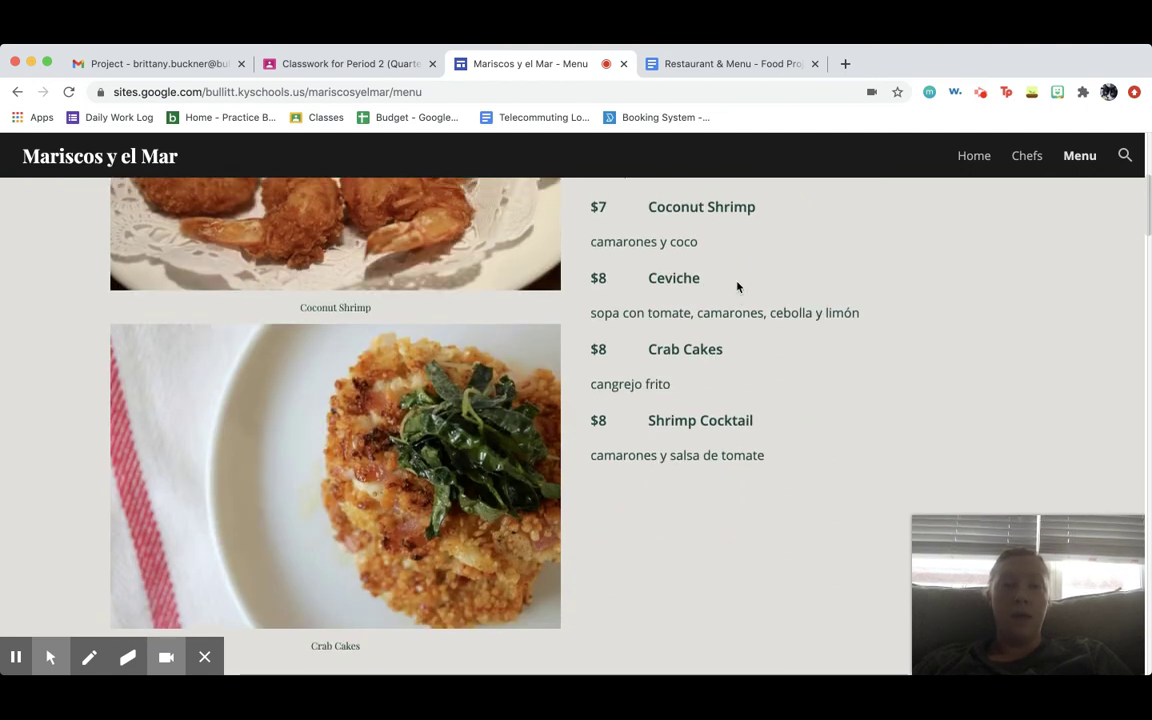
{"action": "scroll", "coordinate": [737, 287], "scroll_direction": "up", "scroll_amount": 3}
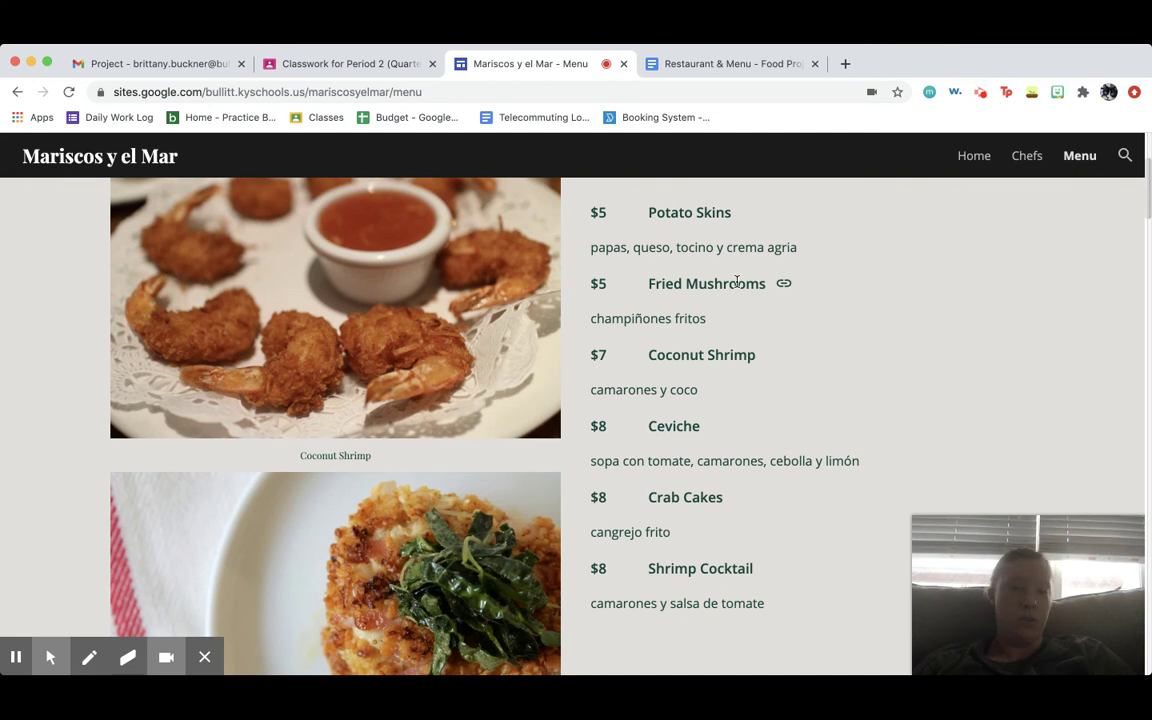
{"action": "scroll", "coordinate": [737, 283], "scroll_direction": "down", "scroll_amount": 4}
{"action": "scroll", "coordinate": [737, 282], "scroll_direction": "down", "scroll_amount": 7}
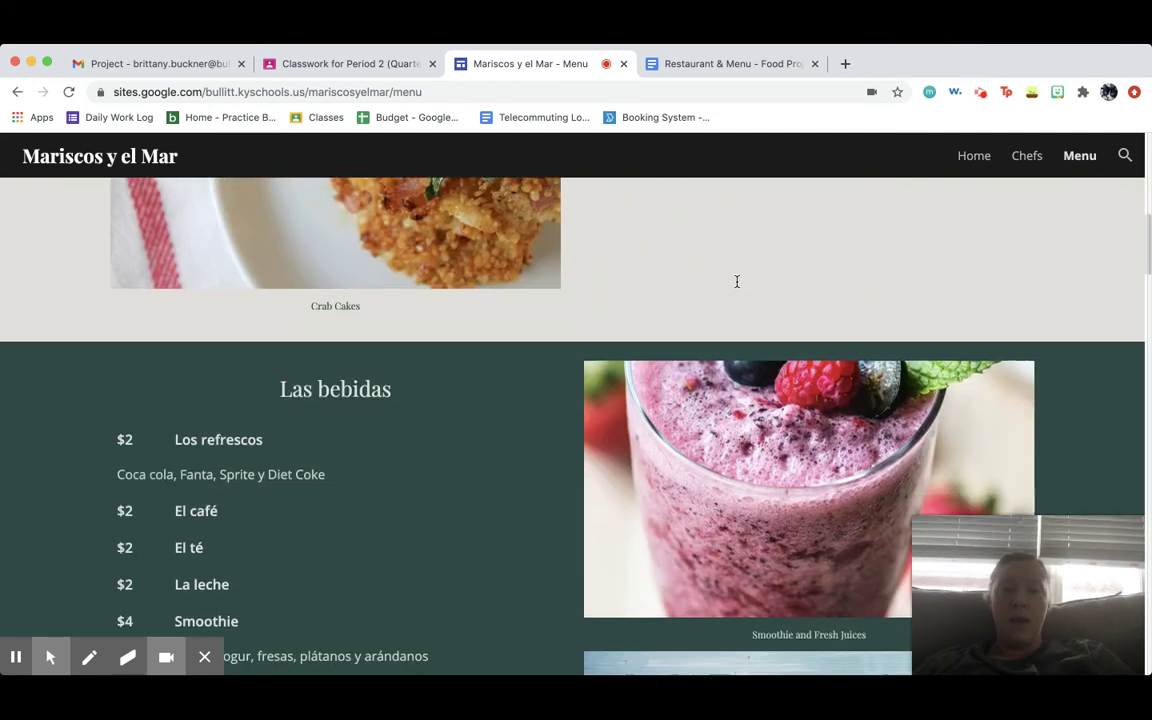
{"action": "scroll", "coordinate": [620, 240], "scroll_direction": "up", "scroll_amount": 2}
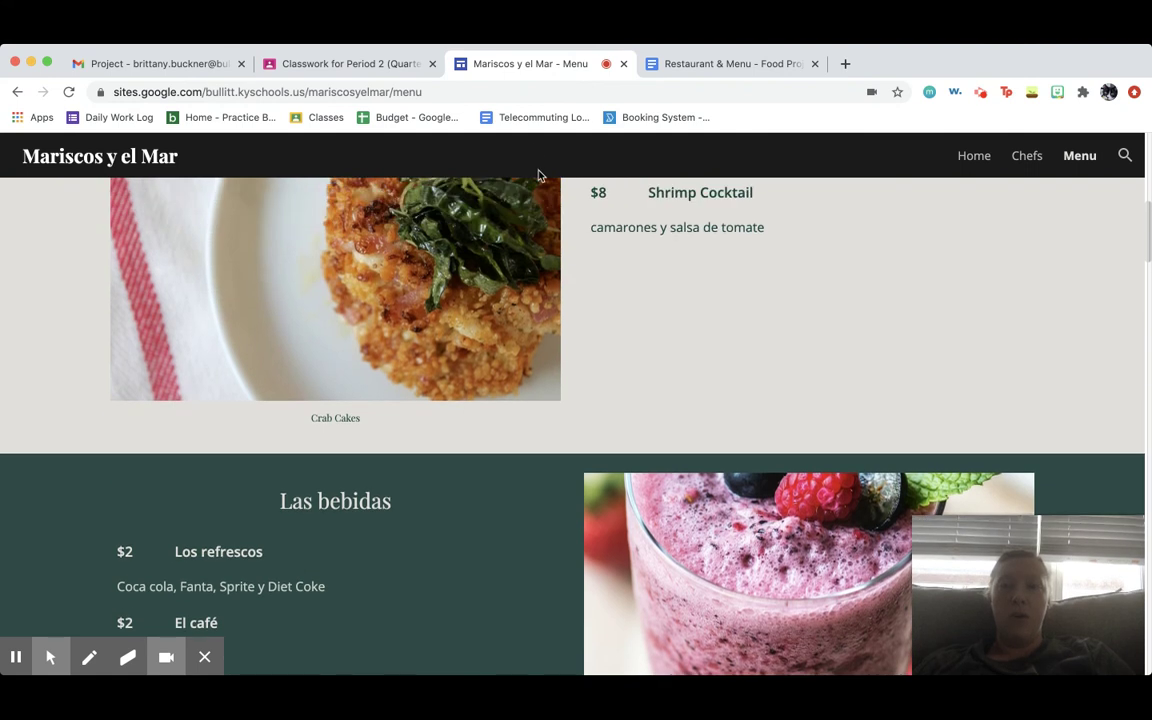
- Switch to Google Classroom and open the Food Project Word Help document from the Restaurant & Menu - Word Bank material
{"action": "left_click", "coordinate": [400, 66]}
{"action": "left_click", "coordinate": [509, 469]}
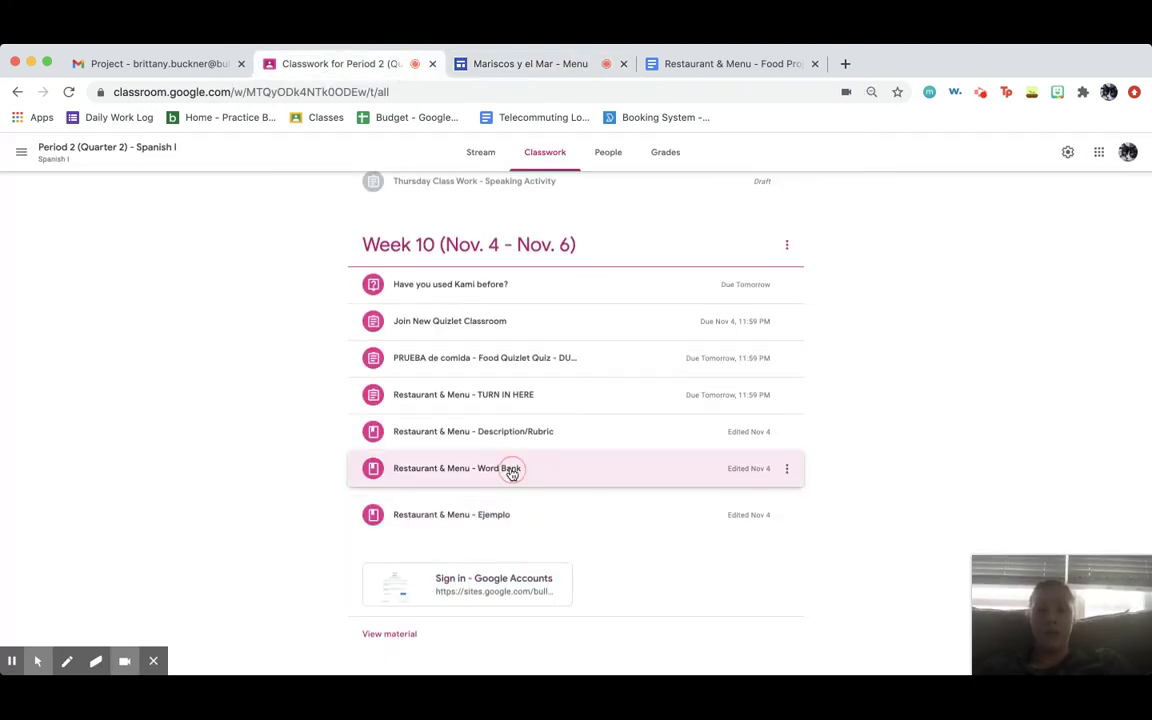
{"action": "scroll", "coordinate": [511, 478], "scroll_direction": "down", "scroll_amount": 2}
{"action": "left_click", "coordinate": [511, 481]}
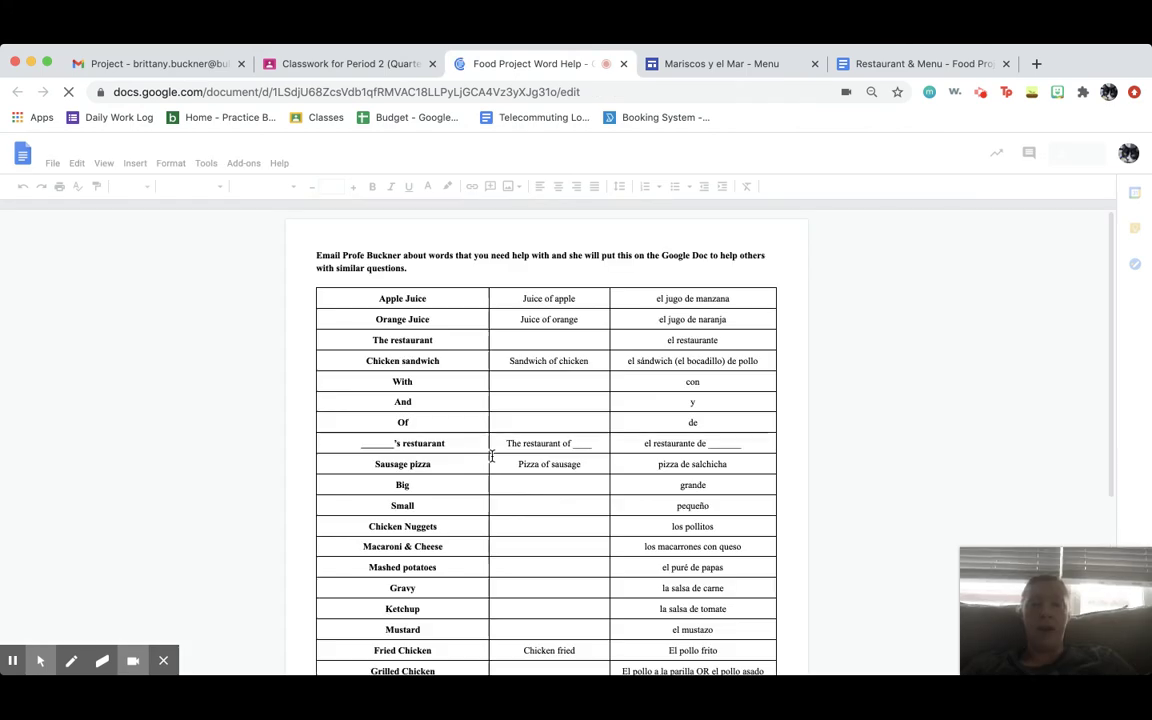
- Look through the Food Project Word Help table of English food words and their Spanish translations
{"action": "scroll", "coordinate": [491, 456], "scroll_direction": "down", "scroll_amount": 5}
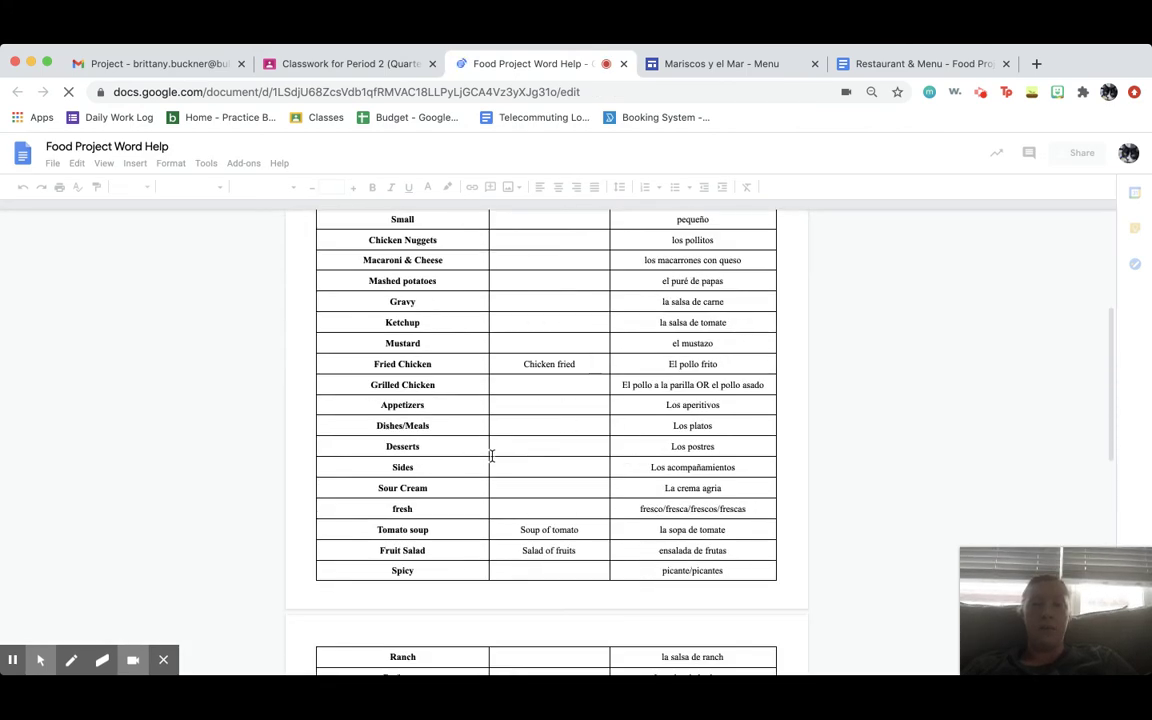
{"action": "scroll", "coordinate": [491, 456], "scroll_direction": "down", "scroll_amount": 10}
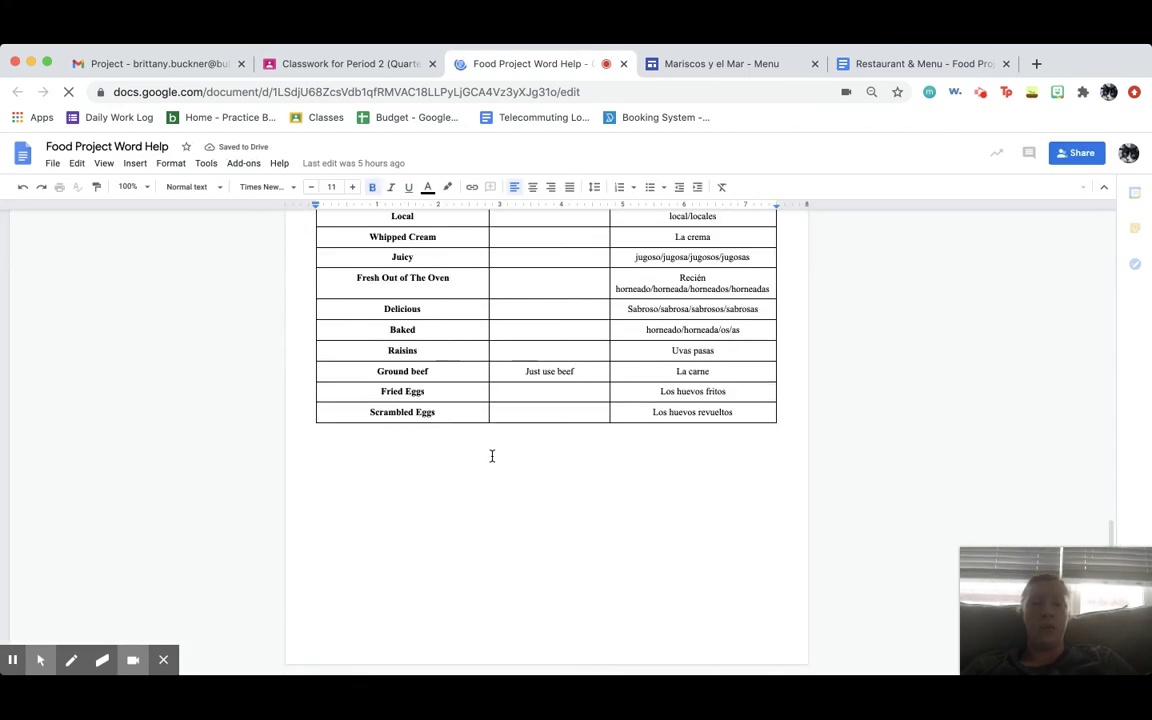
{"action": "scroll", "coordinate": [491, 456], "scroll_direction": "up", "scroll_amount": 2}
{"action": "scroll", "coordinate": [491, 456], "scroll_direction": "up", "scroll_amount": 15}
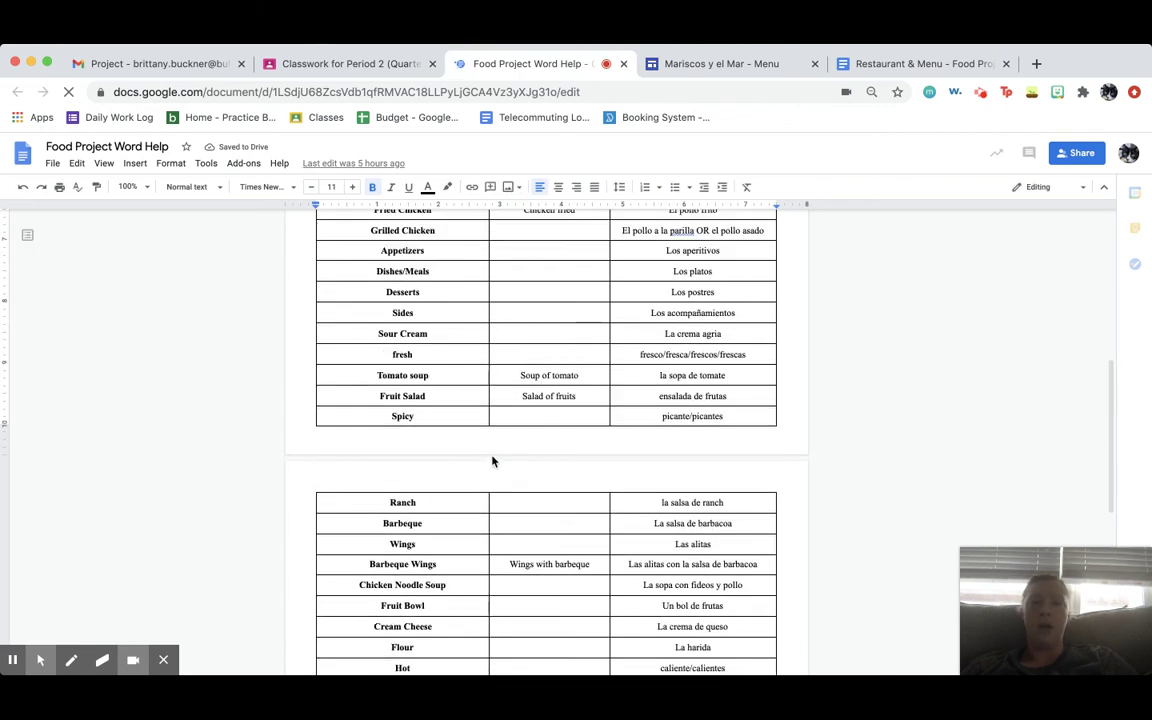
- Load google.com in a new browser tab and open Google Sites from the Google apps
{"action": "left_click", "coordinate": [708, 64]}
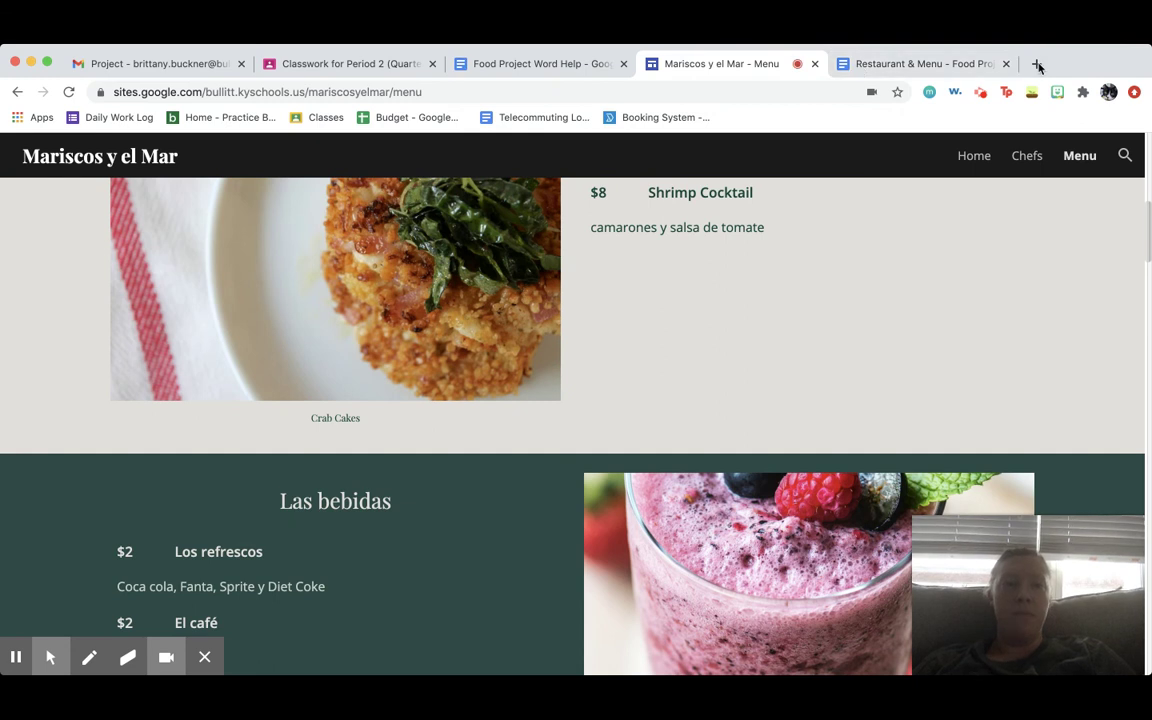
{"action": "left_click", "coordinate": [1037, 64]}
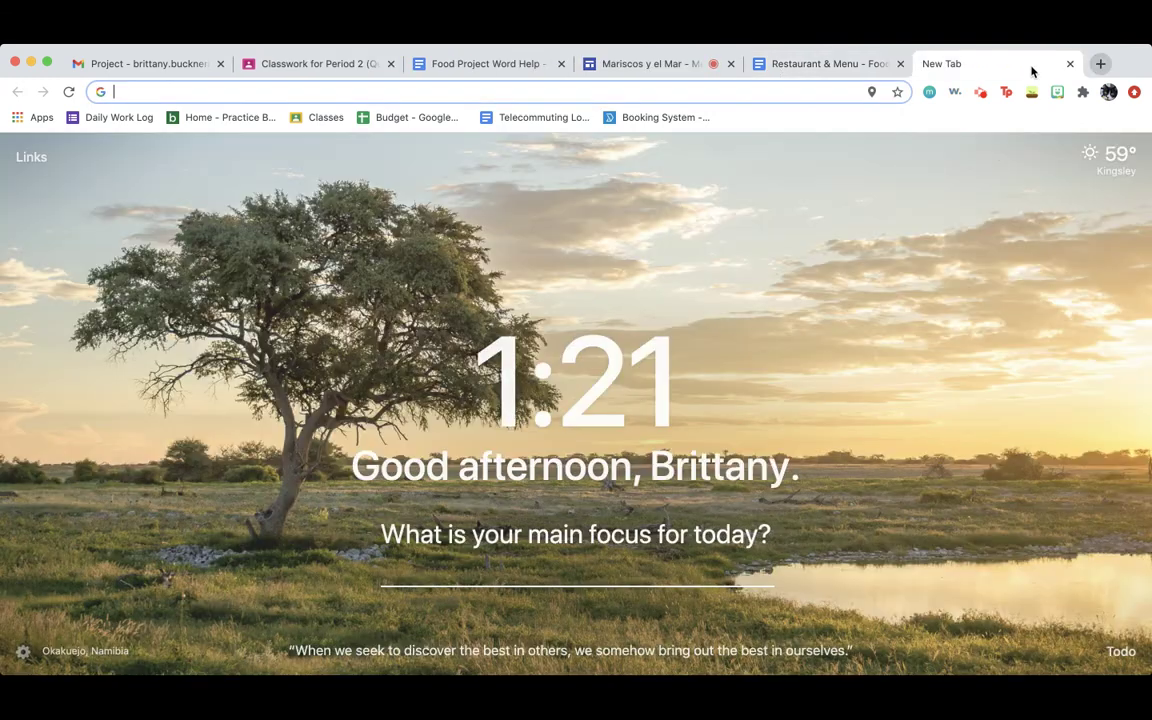
{"action": "type", "text": "google.com"}
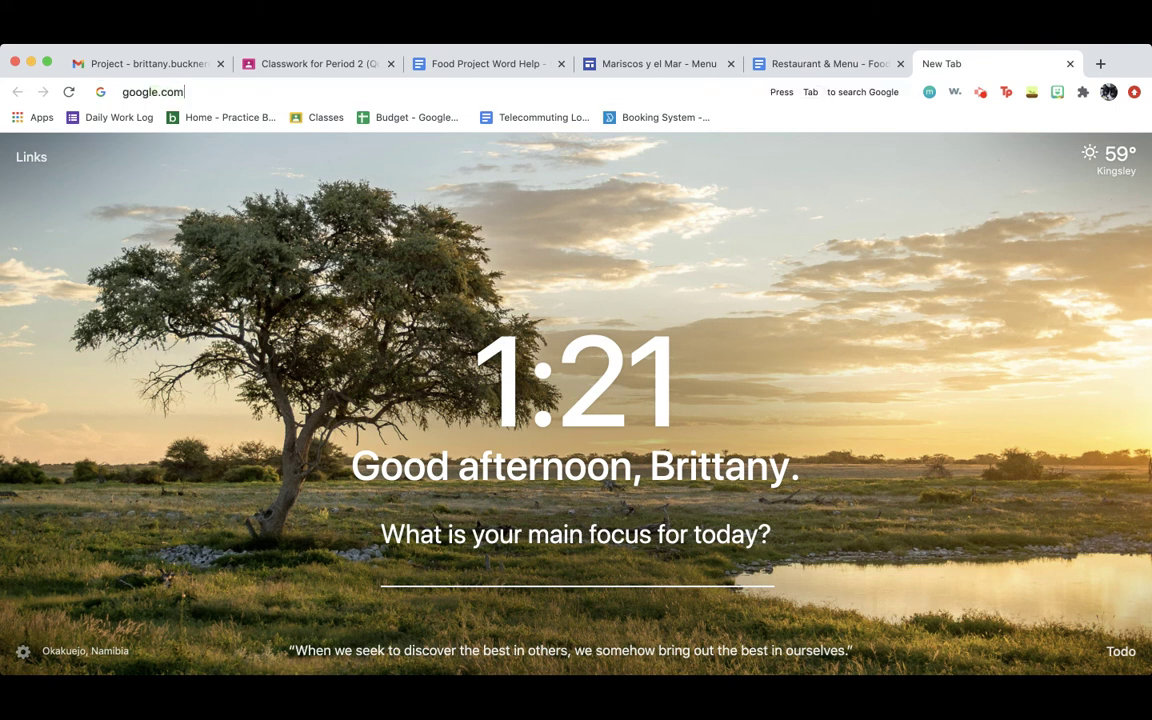
{"action": "key", "text": "Return"}
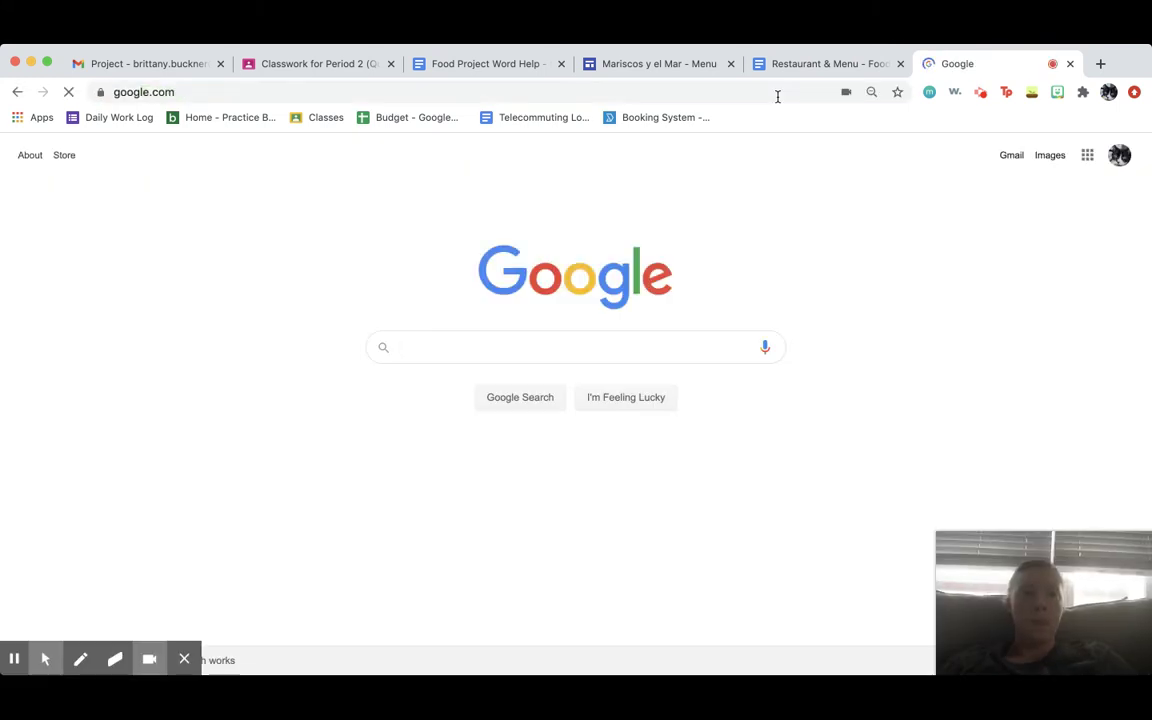
{"action": "left_click", "coordinate": [1089, 158]}
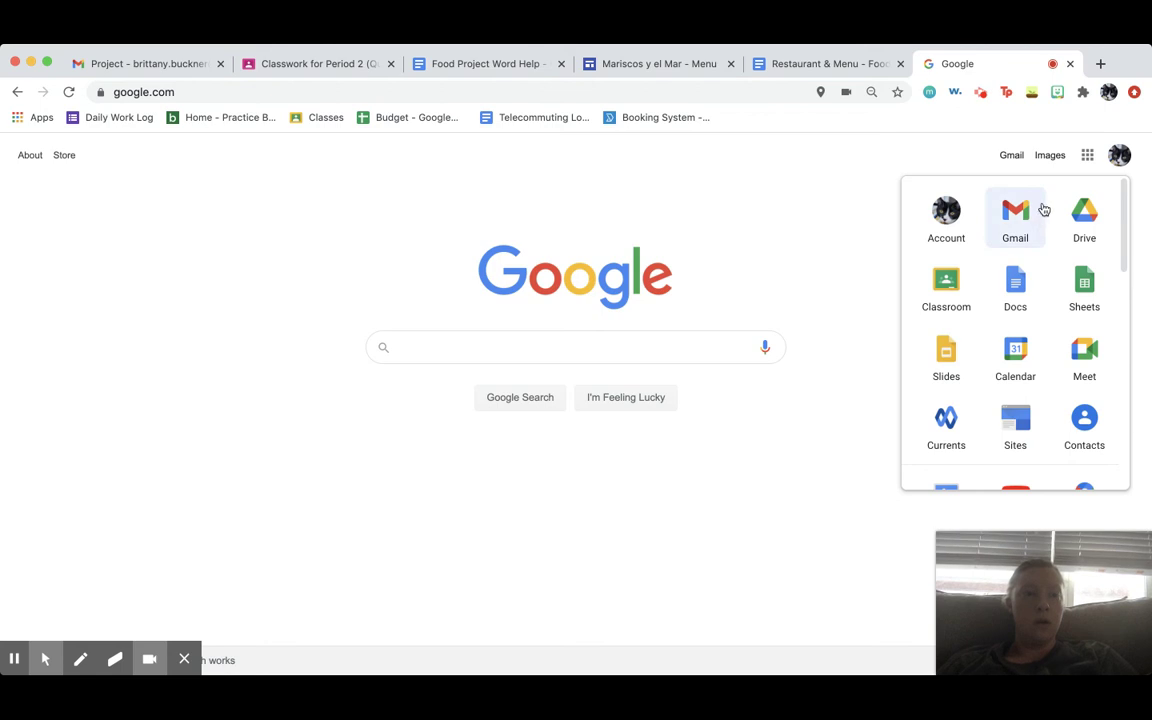
{"action": "left_click", "coordinate": [1030, 415]}
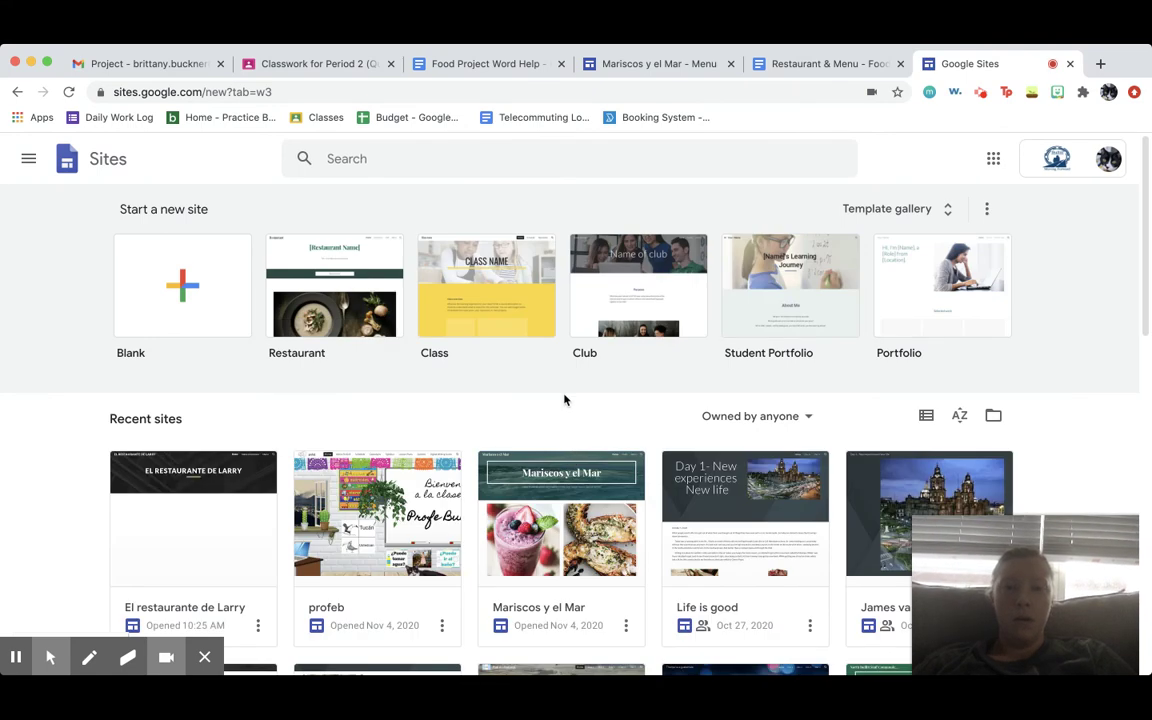
- Look over the site templates and recent sites, and create a new blank site
{"action": "scroll", "coordinate": [564, 400], "scroll_direction": "down", "scroll_amount": 1}
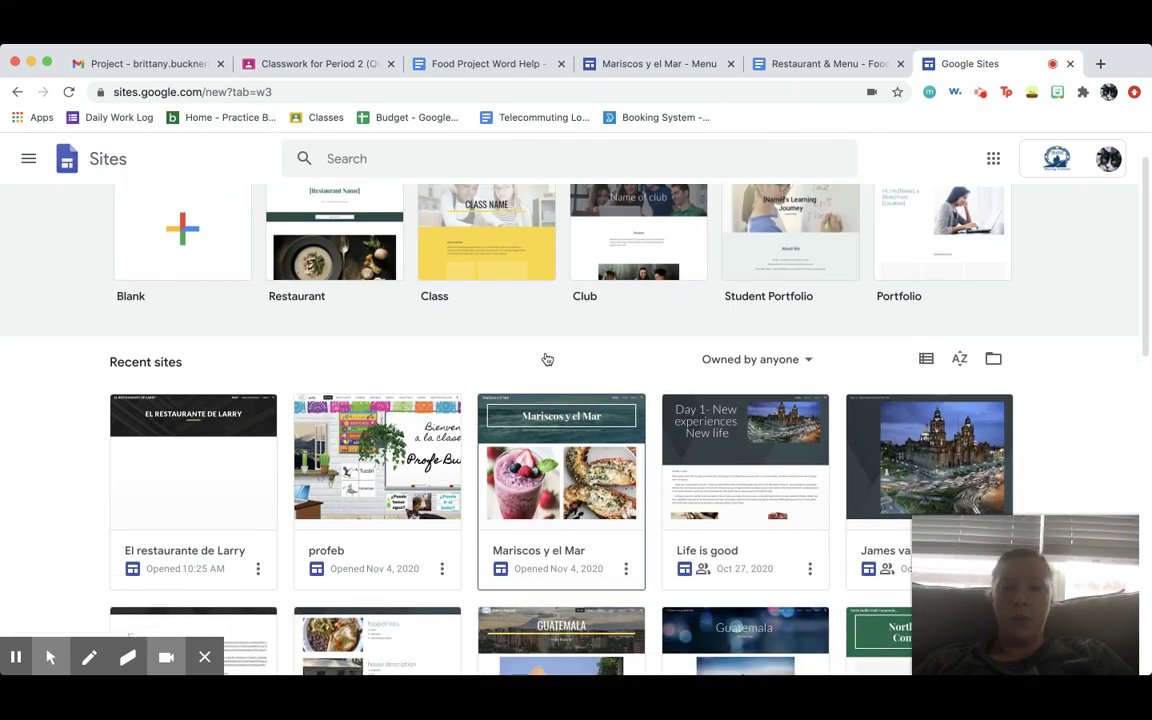
{"action": "scroll", "coordinate": [545, 355], "scroll_direction": "up", "scroll_amount": 1}
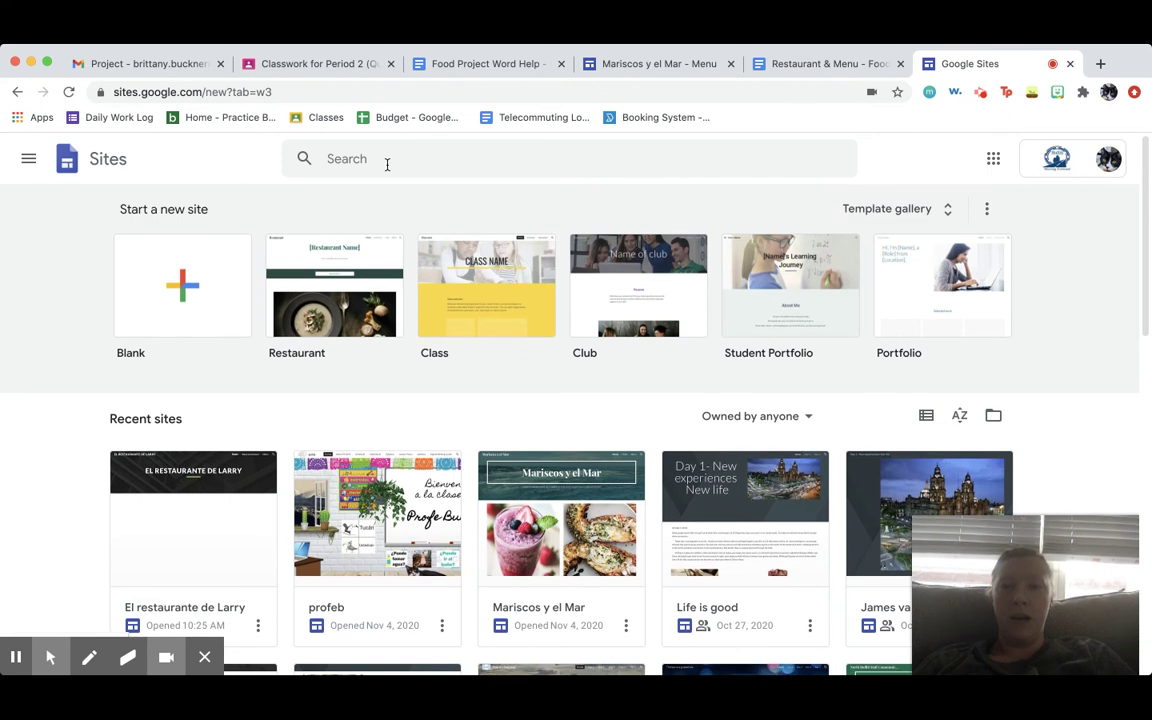
{"action": "left_click", "coordinate": [178, 287]}
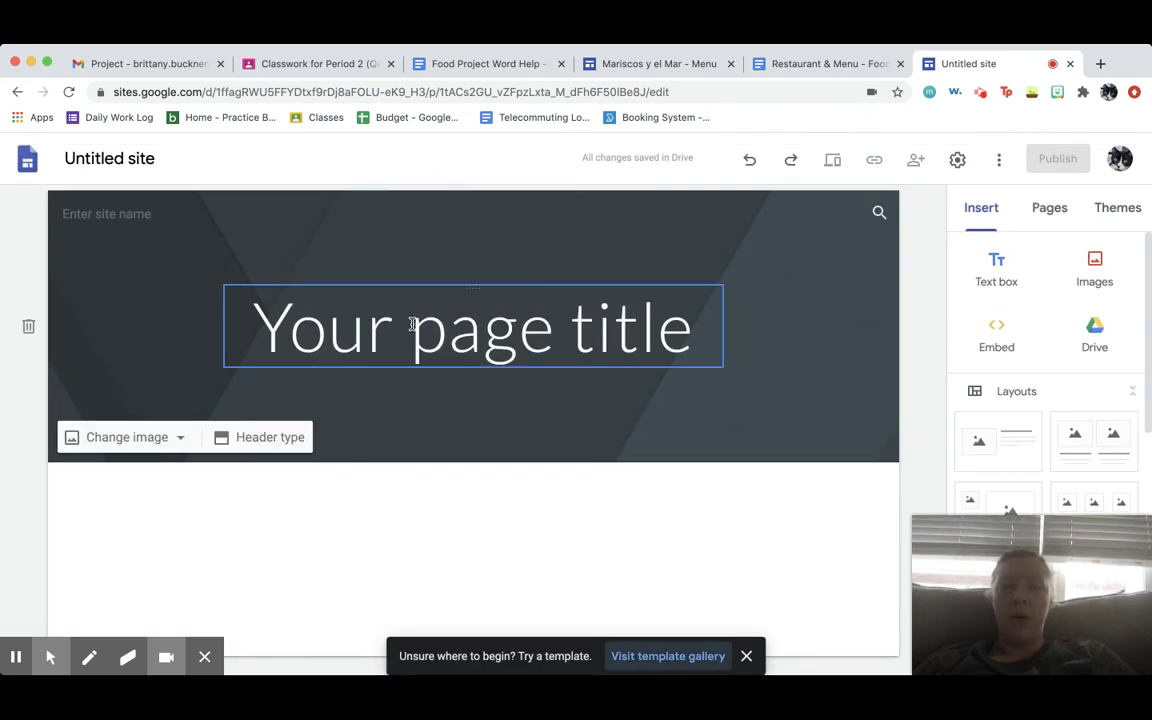
- Replace the home page's placeholder title with "El restaurante de NAME"
{"action": "left_click", "coordinate": [641, 329]}
{"action": "left_click_drag", "start_coordinate": [686, 337], "coordinate": [270, 329]}
{"action": "left_click", "coordinate": [527, 340]}
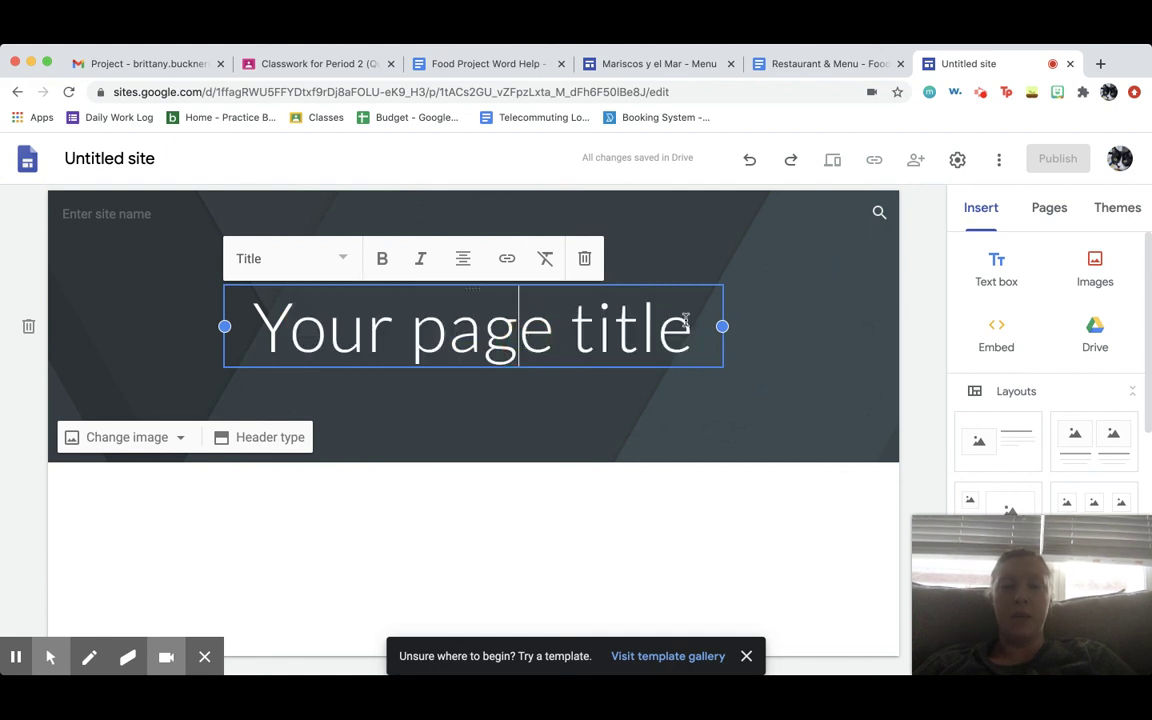
{"action": "left_click_drag", "start_coordinate": [690, 330], "coordinate": [212, 346]}
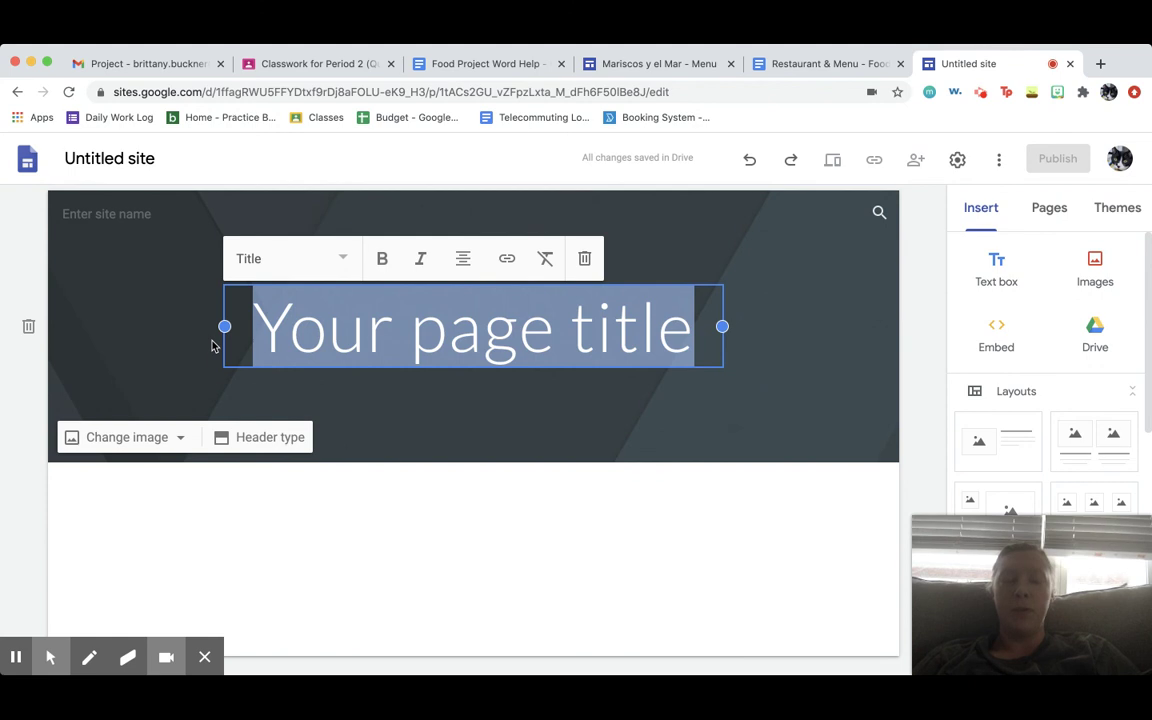
{"action": "type", "text": "El restu"}
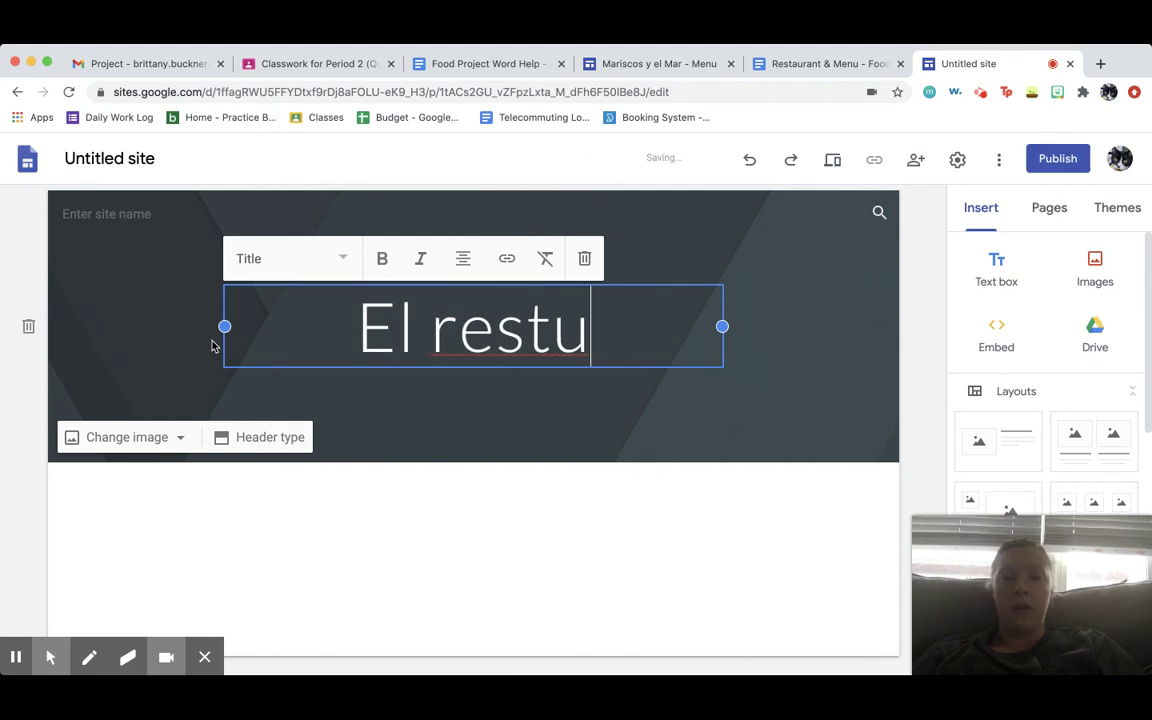
{"action": "key", "text": "BackSpace"}
{"action": "type", "text": "aurante d"}
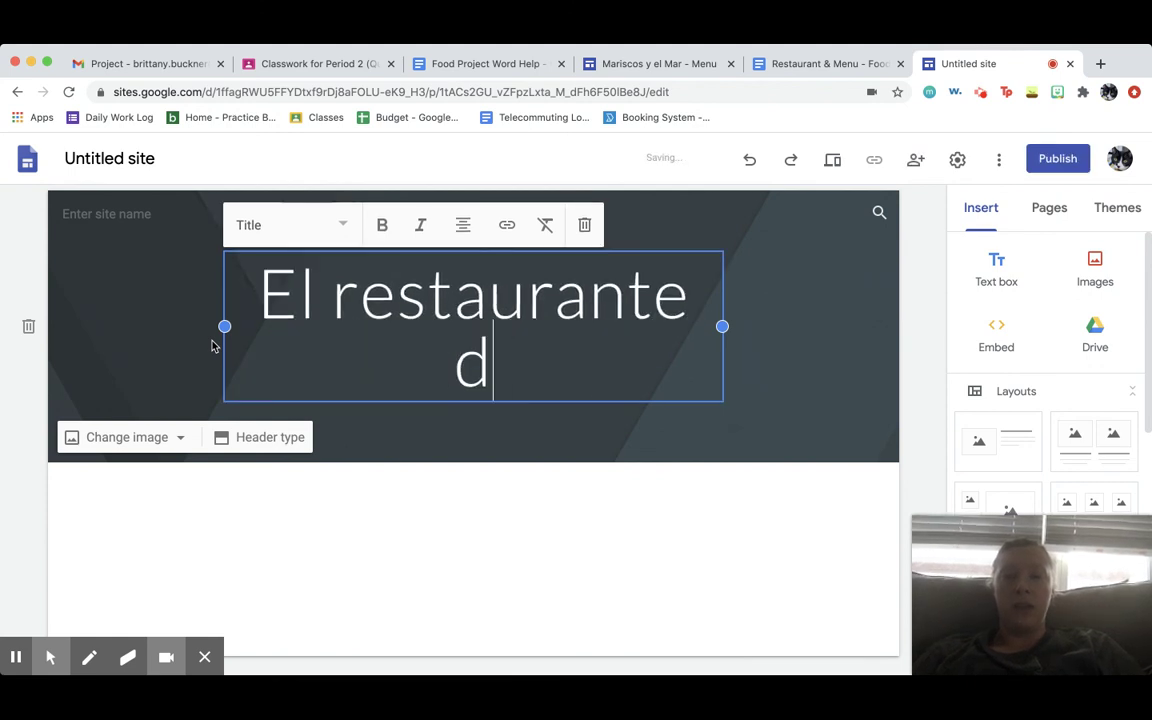
{"action": "type", "text": "e NAME"}
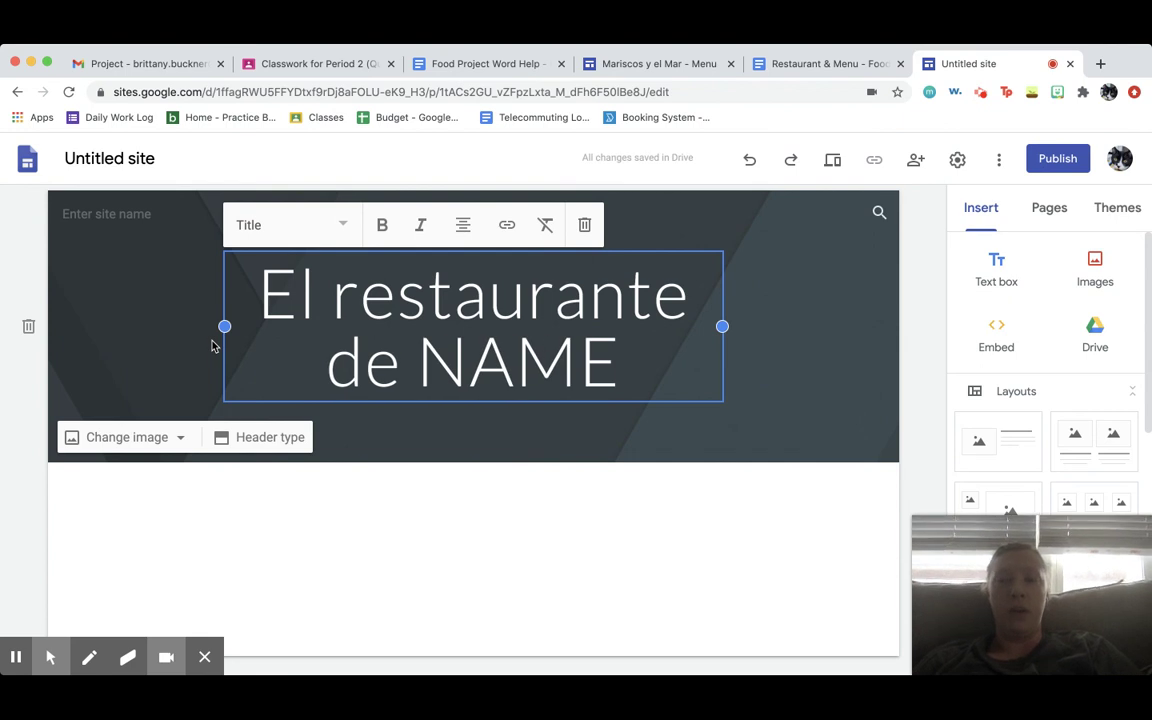
- Enter "El restaurante de NAME" as the site name and apply it to the untitled site document as well
{"action": "left_click", "coordinate": [138, 215]}
{"action": "type", "text": "El"}
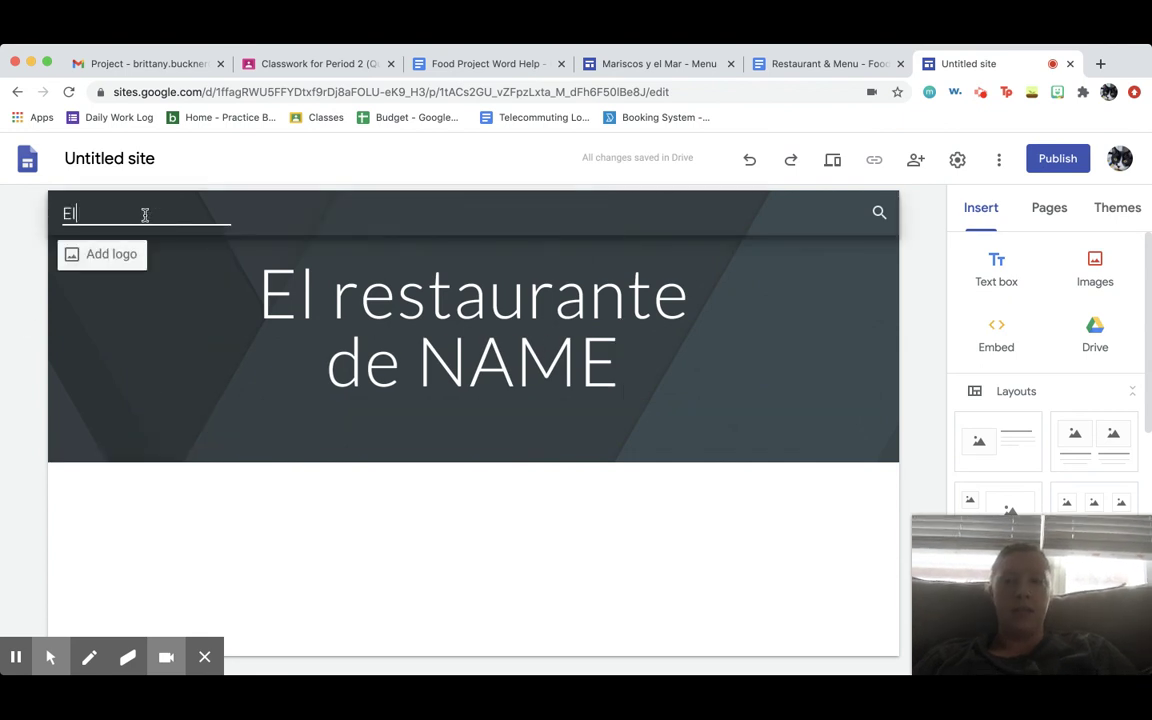
{"action": "type", "text": " restaurante de NAME"}
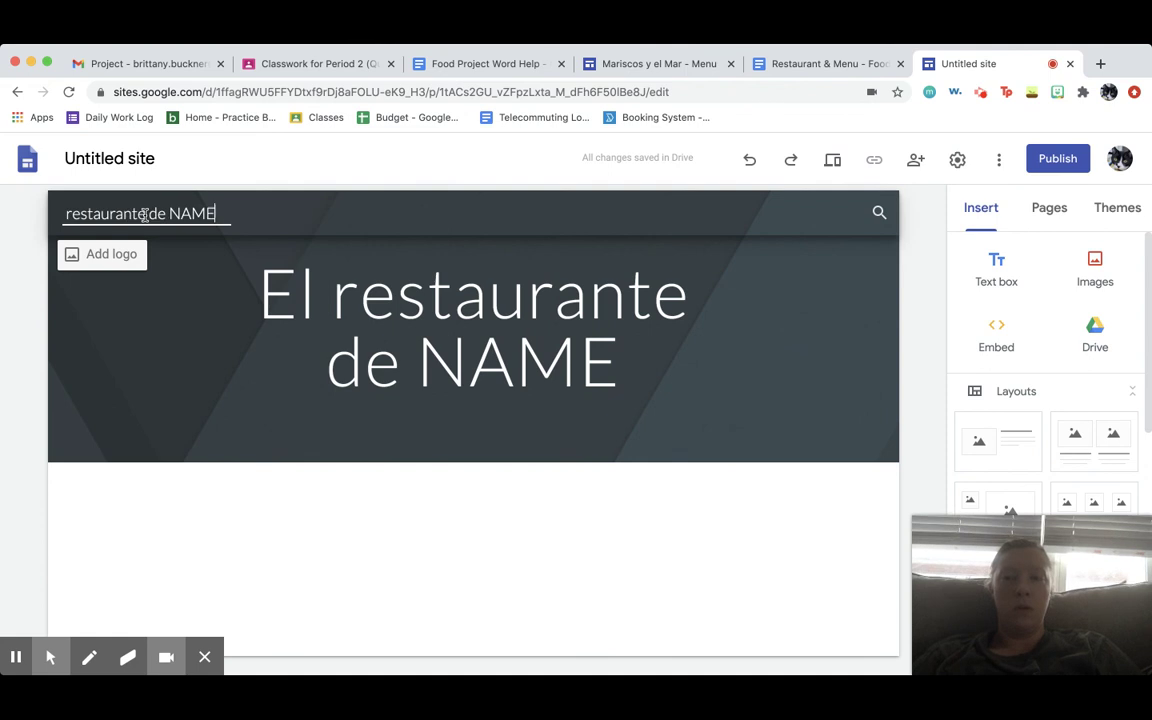
{"action": "left_click", "coordinate": [128, 160]}
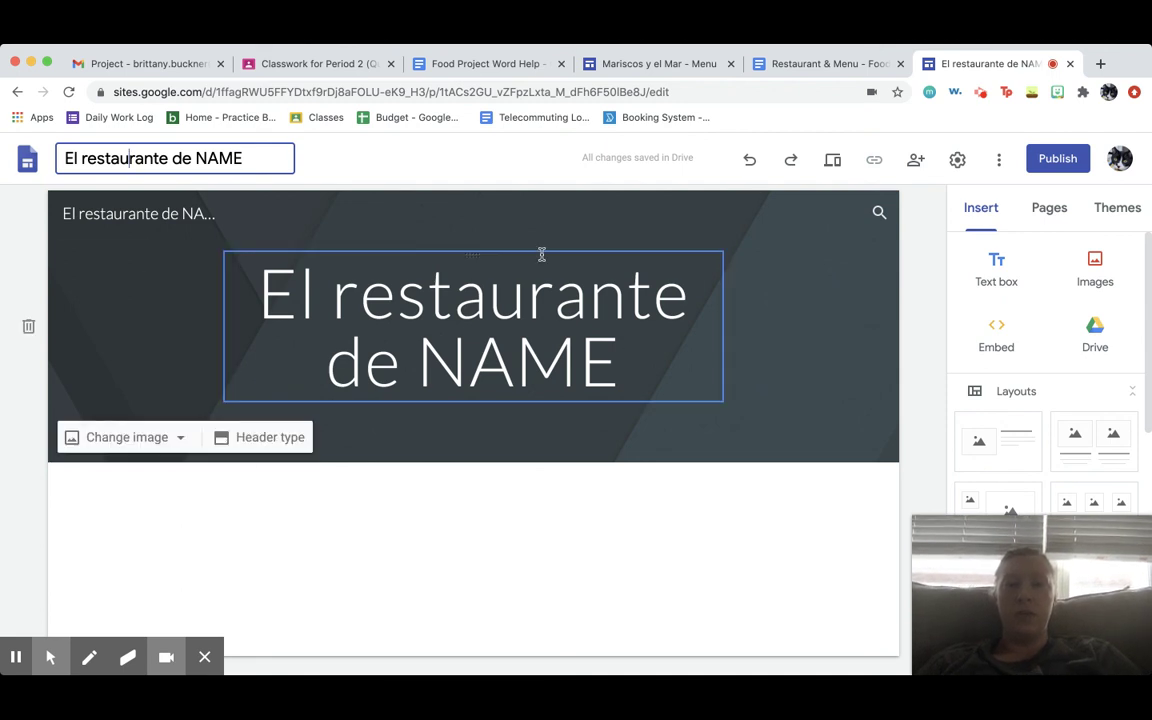
- Enter elrestaurante-dename as the web address for publishing the site, and close the publish settings without publishing
{"action": "left_click", "coordinate": [1060, 160]}
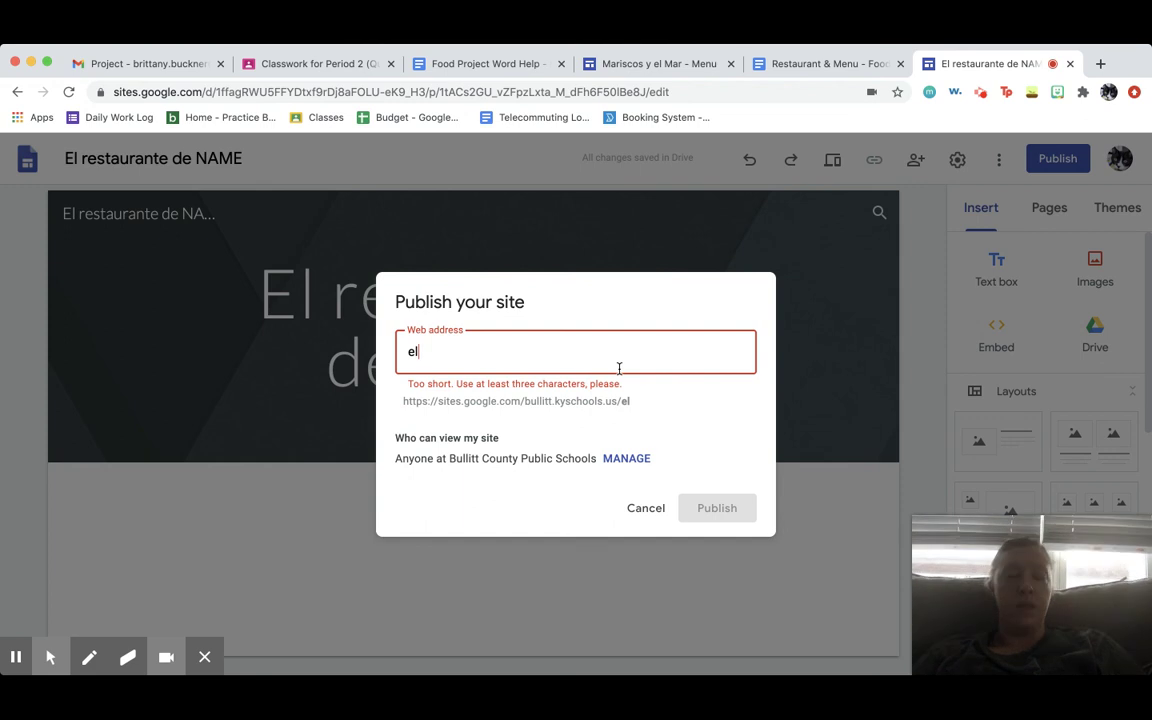
{"action": "type", "text": "restau"}
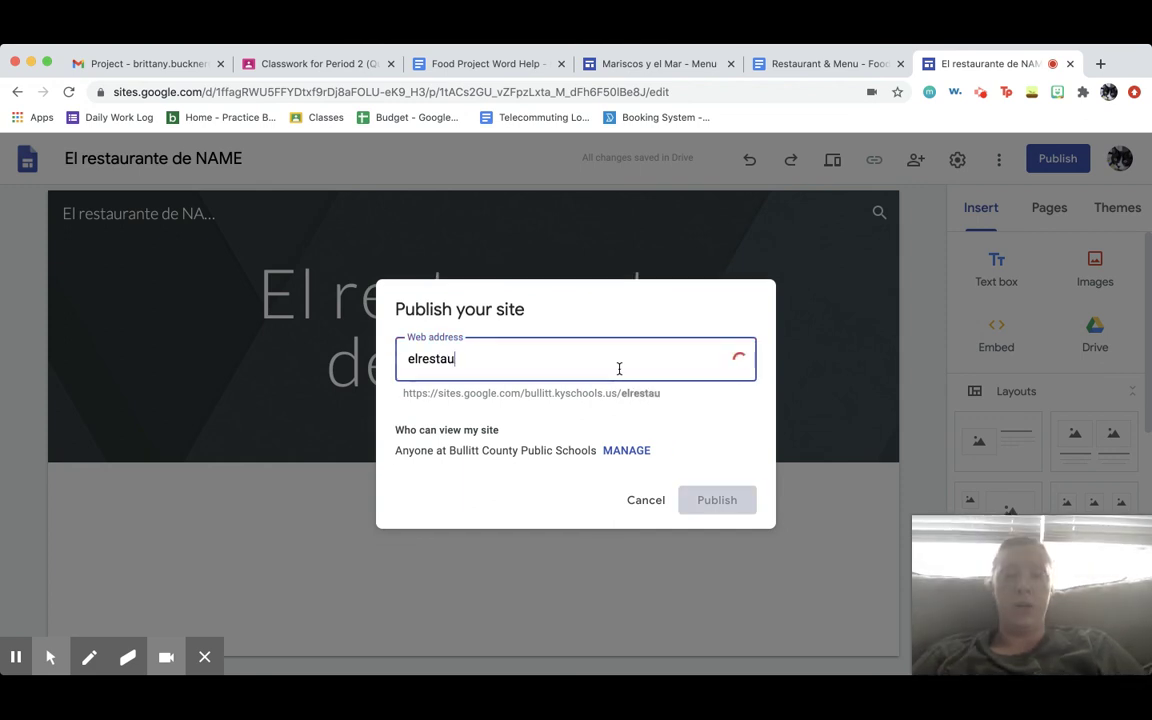
{"action": "type", "text": "rante-de"}
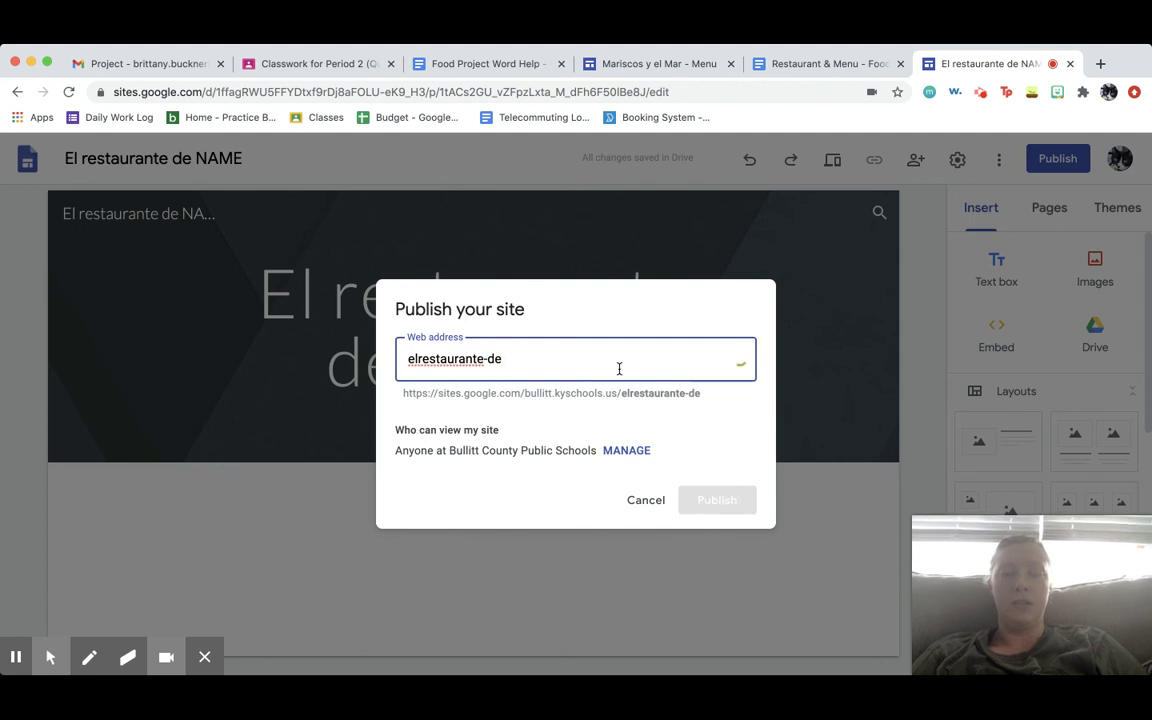
{"action": "type", "text": "naem"}
{"action": "key", "text": "BackSpace"}
{"action": "key", "text": "BackSpace"}
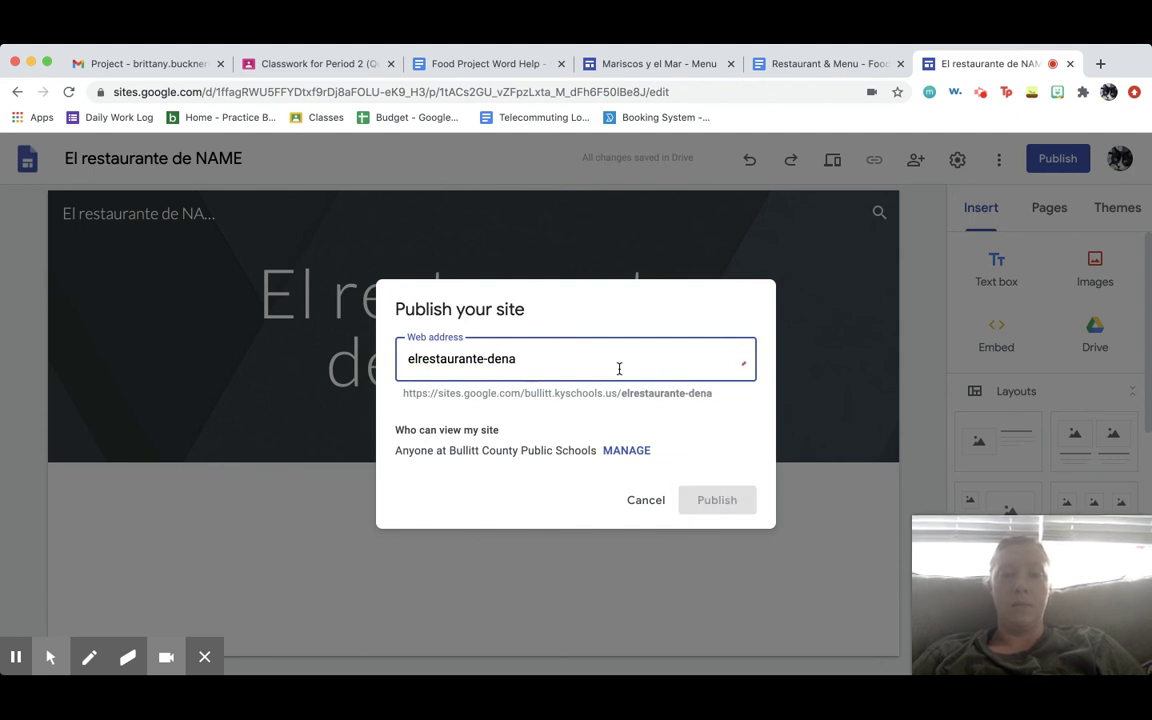
{"action": "key", "text": "BackSpace"}
{"action": "type", "text": "name"}
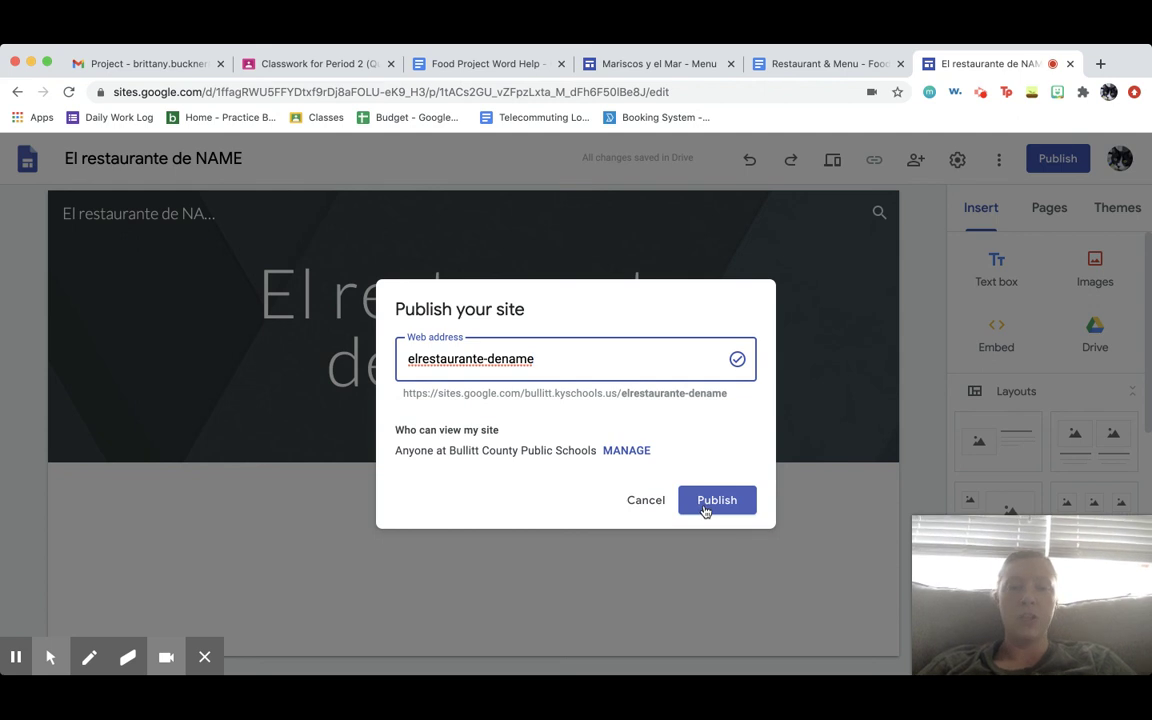
{"action": "left_click", "coordinate": [706, 556]}
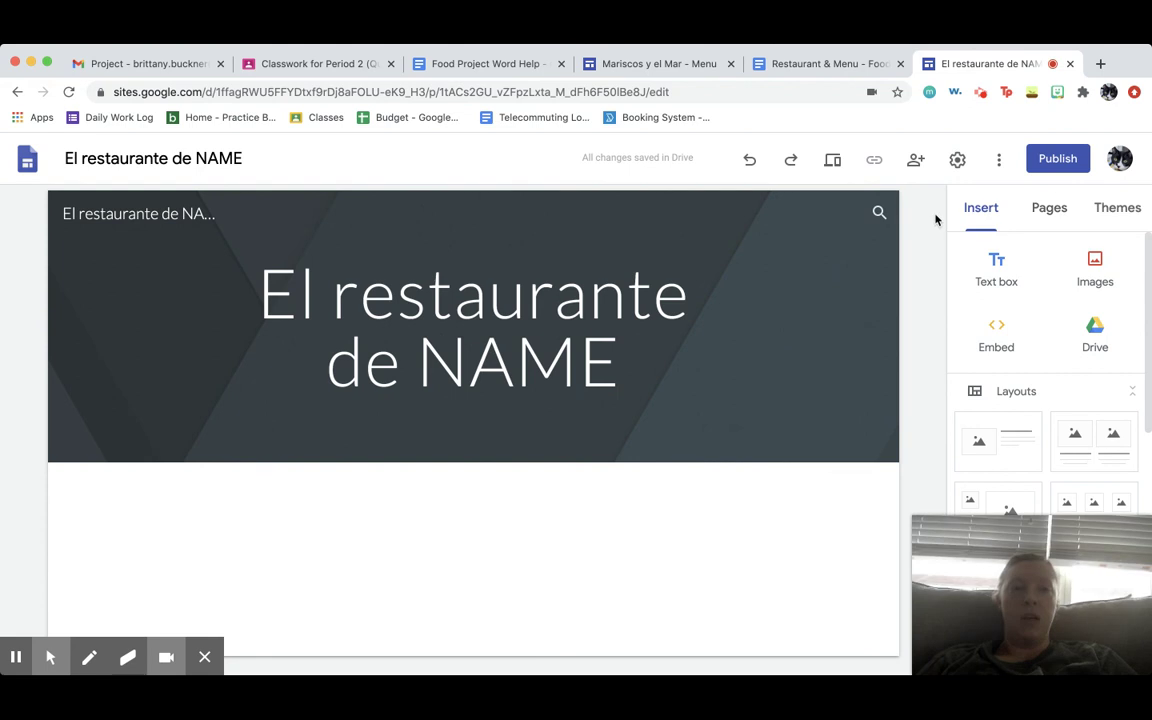
- Add a new page named Cooks to the site
{"action": "scroll", "coordinate": [1039, 381], "scroll_direction": "down", "scroll_amount": 1}
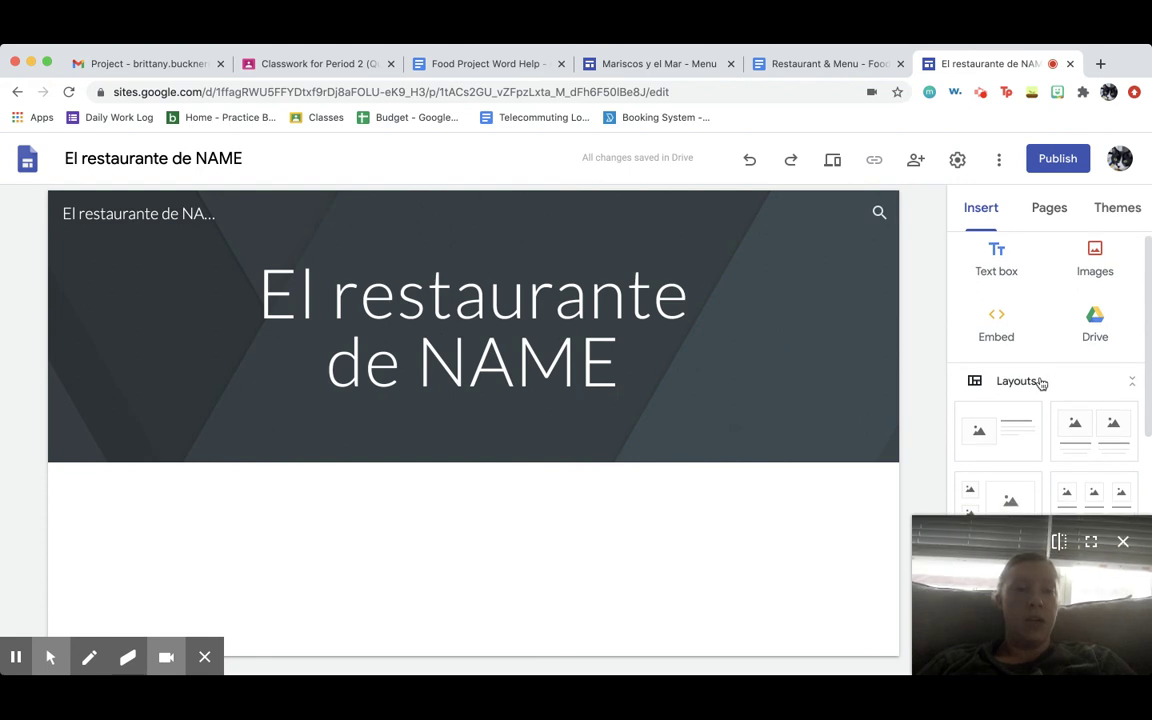
{"action": "left_click", "coordinate": [1050, 206]}
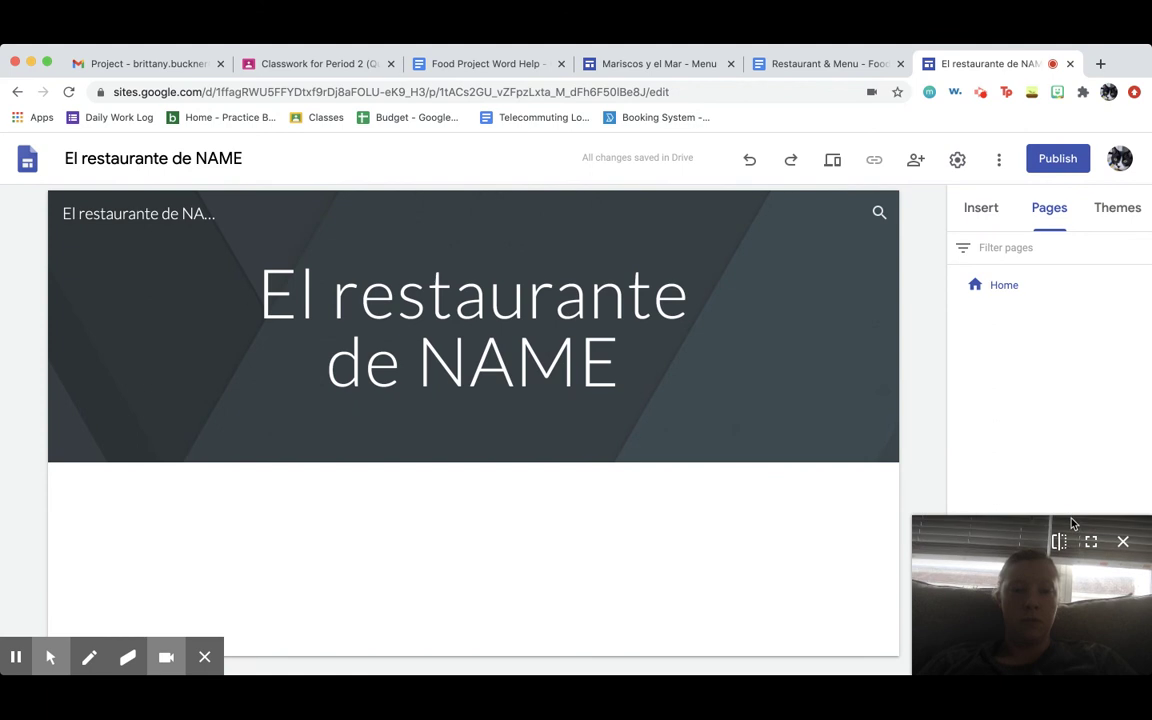
{"action": "left_click", "coordinate": [1123, 542]}
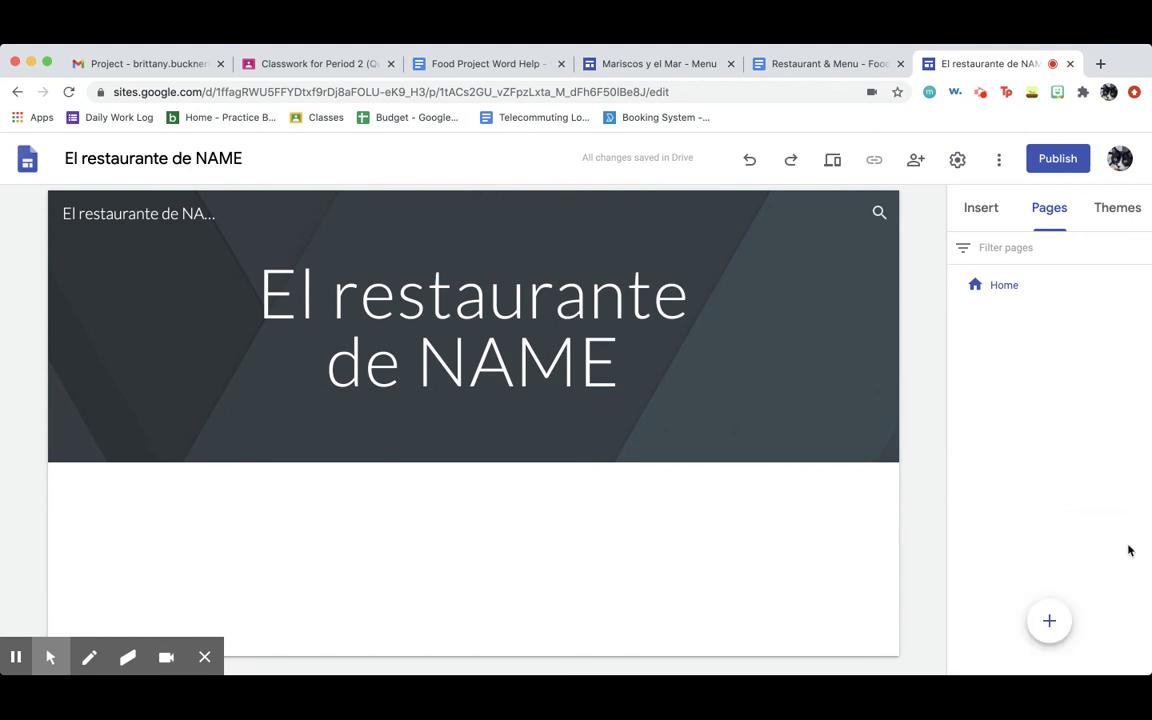
{"action": "left_click", "coordinate": [1050, 622]}
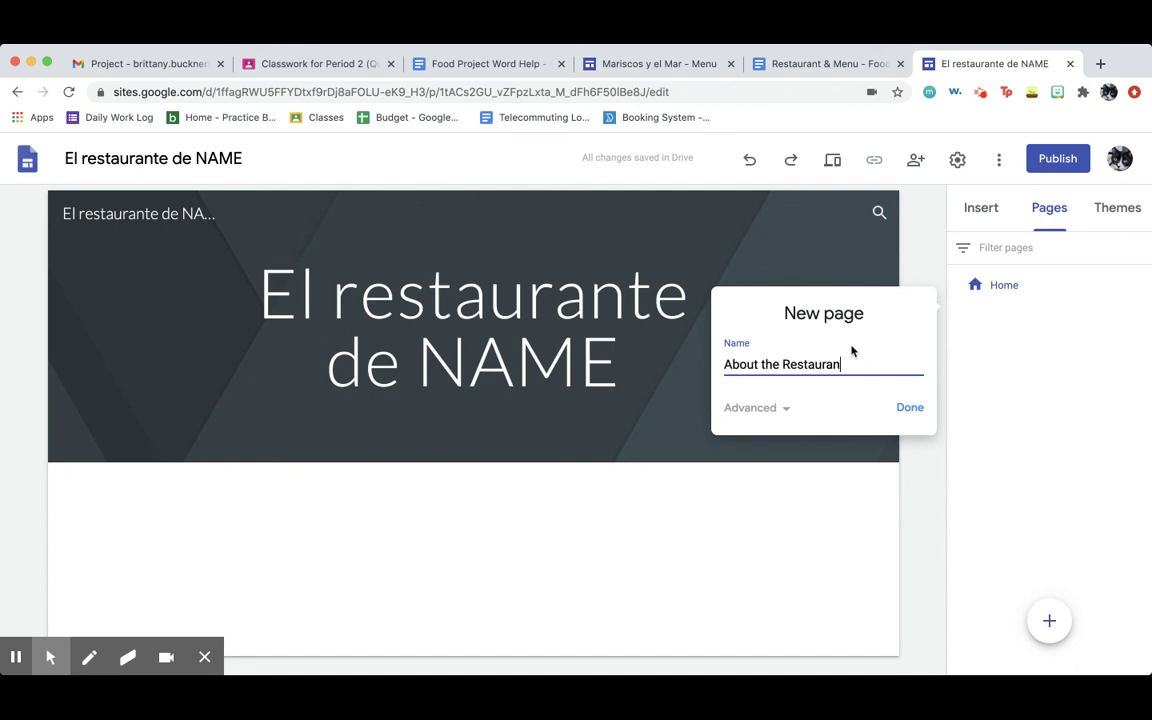
{"action": "key", "text": "BackSpace"}
{"action": "key", "text": "BackSpace"}
{"action": "key", "text": "BackSpace"}
{"action": "key", "text": "BackSpace"}
{"action": "key", "text": "BackSpace"}
{"action": "key", "text": "BackSpace"}
{"action": "key", "text": "BackSpace"}
{"action": "key", "text": "BackSpace"}
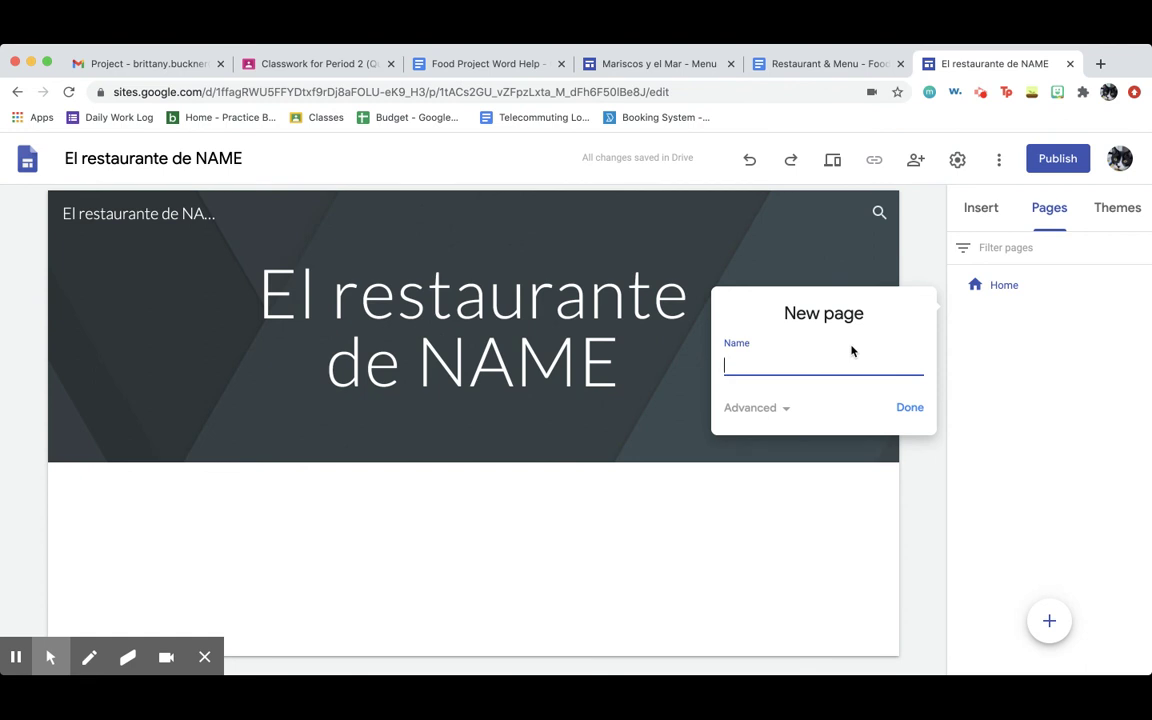
{"action": "type", "text": "Meet the Che"}
{"action": "key", "text": "Return"}
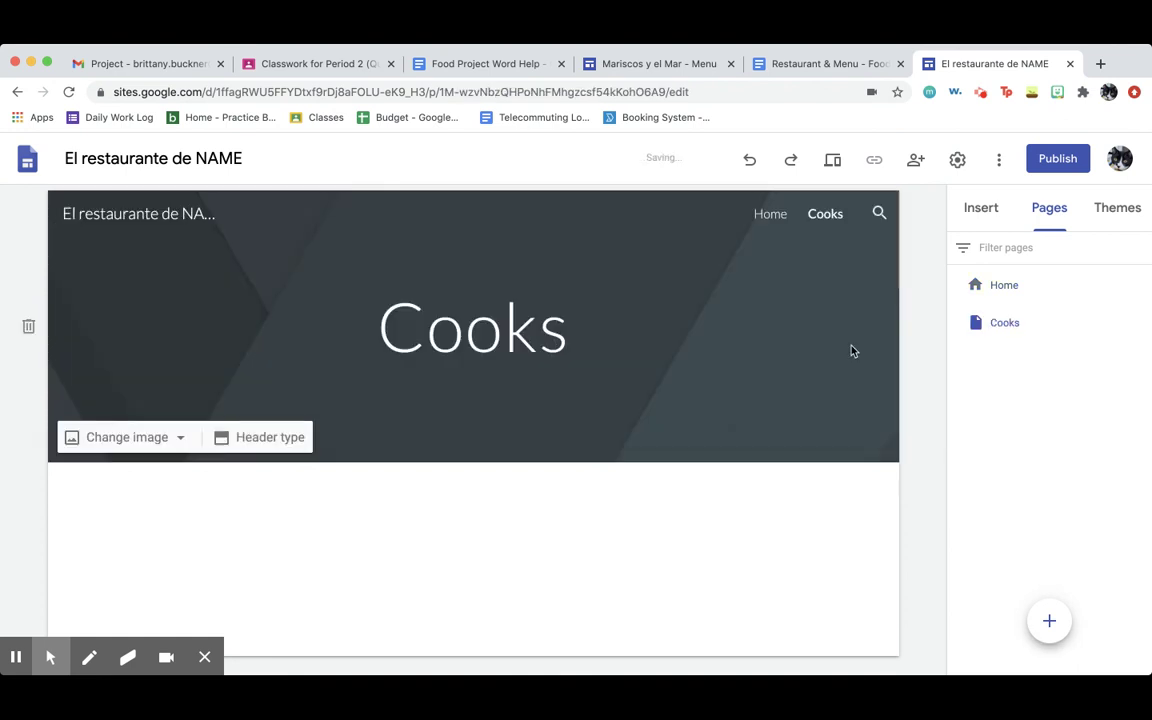
- Add a new page named Menu, and return to the Home page
{"action": "left_click", "coordinate": [1047, 624]}
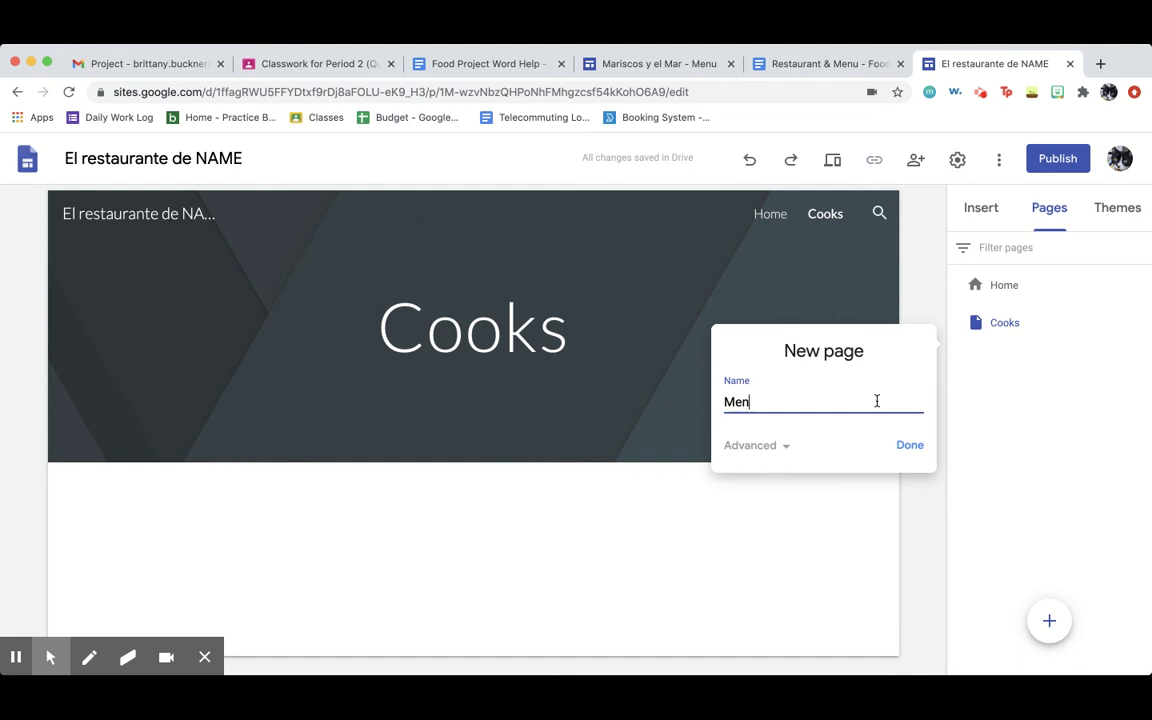
{"action": "key", "text": "Return"}
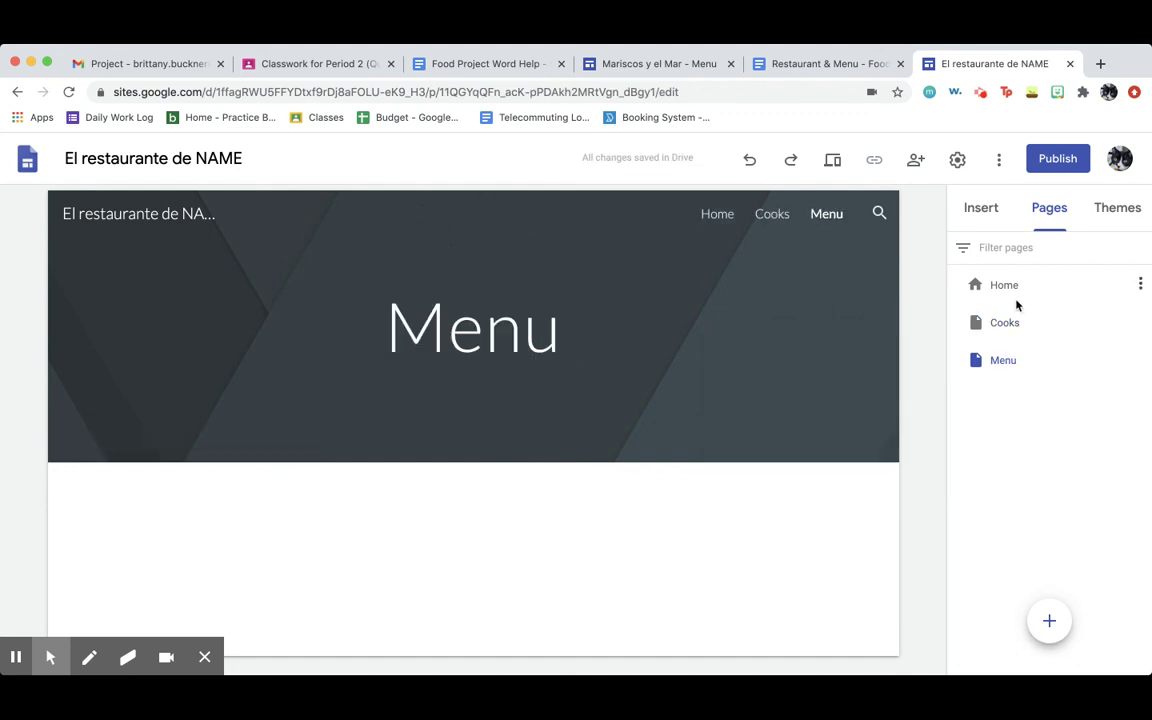
{"action": "left_click", "coordinate": [997, 316]}
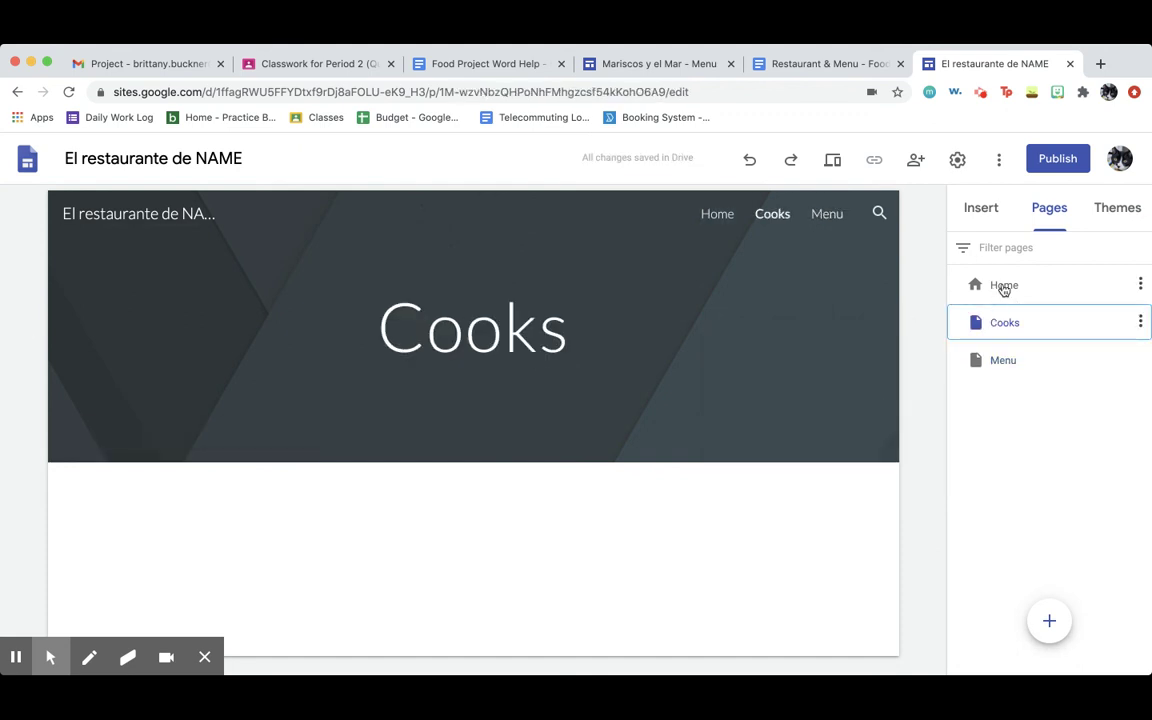
{"action": "left_click", "coordinate": [1004, 289]}
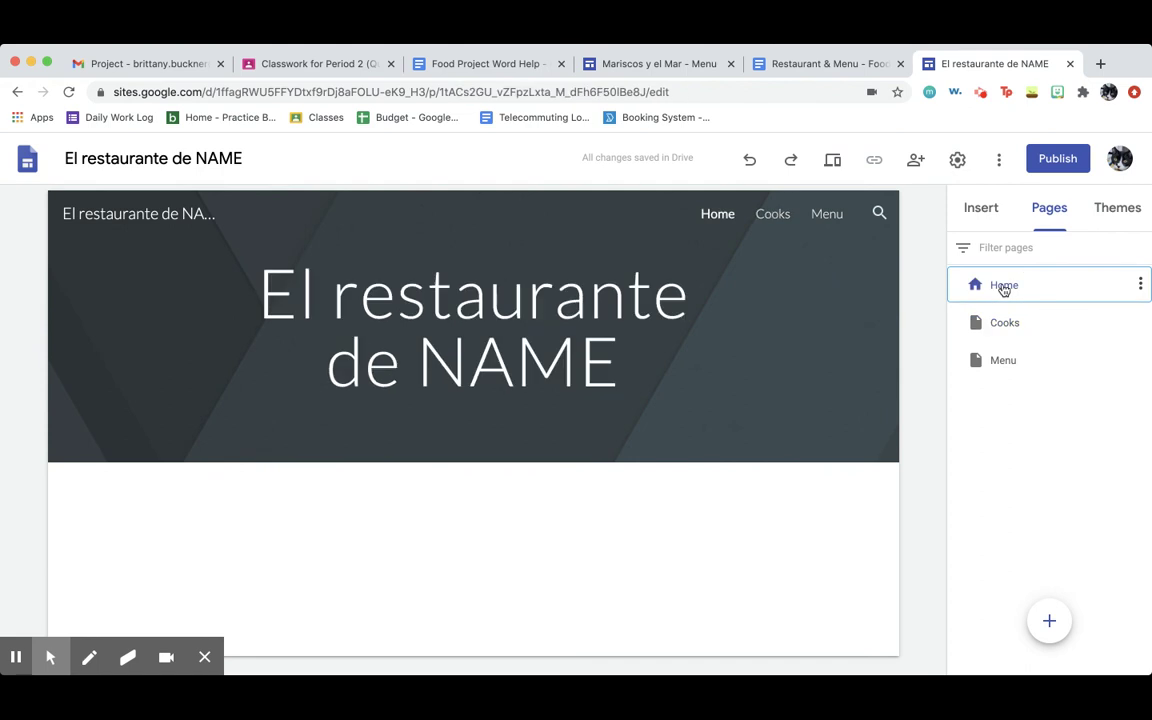
{"action": "left_click", "coordinate": [695, 326]}
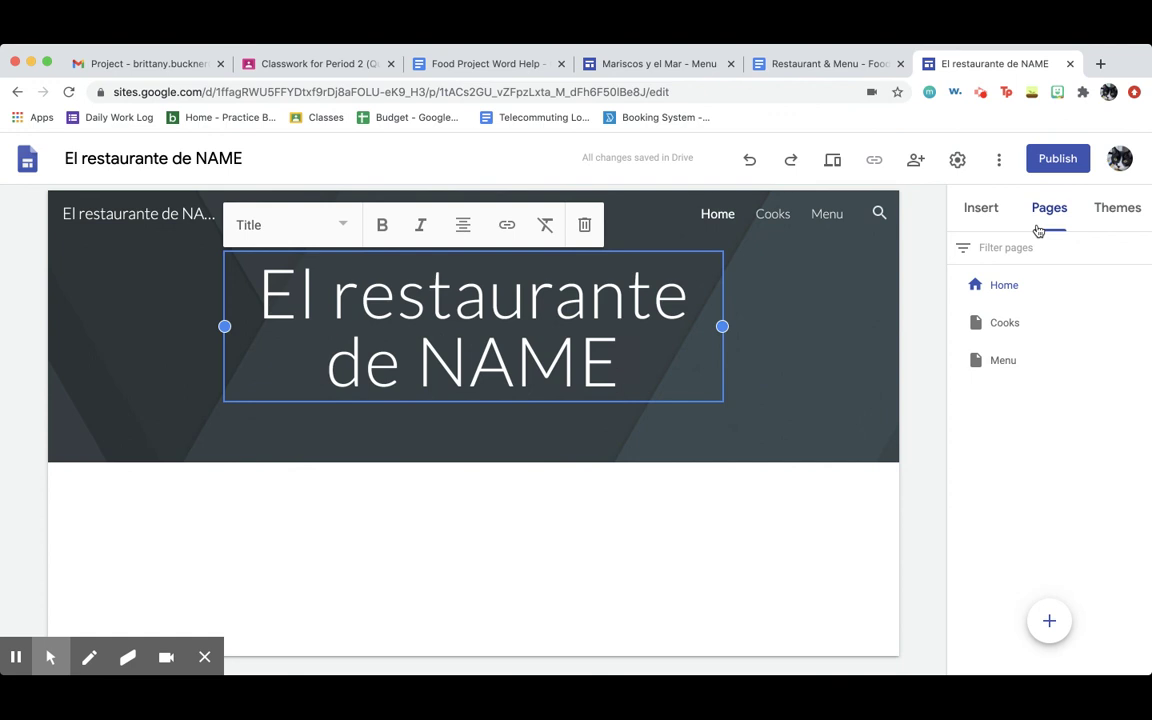
- Try the Diplomat theme, and settle on the Impression theme with the green colour and the Narrow font style
{"action": "left_click", "coordinate": [1107, 218]}
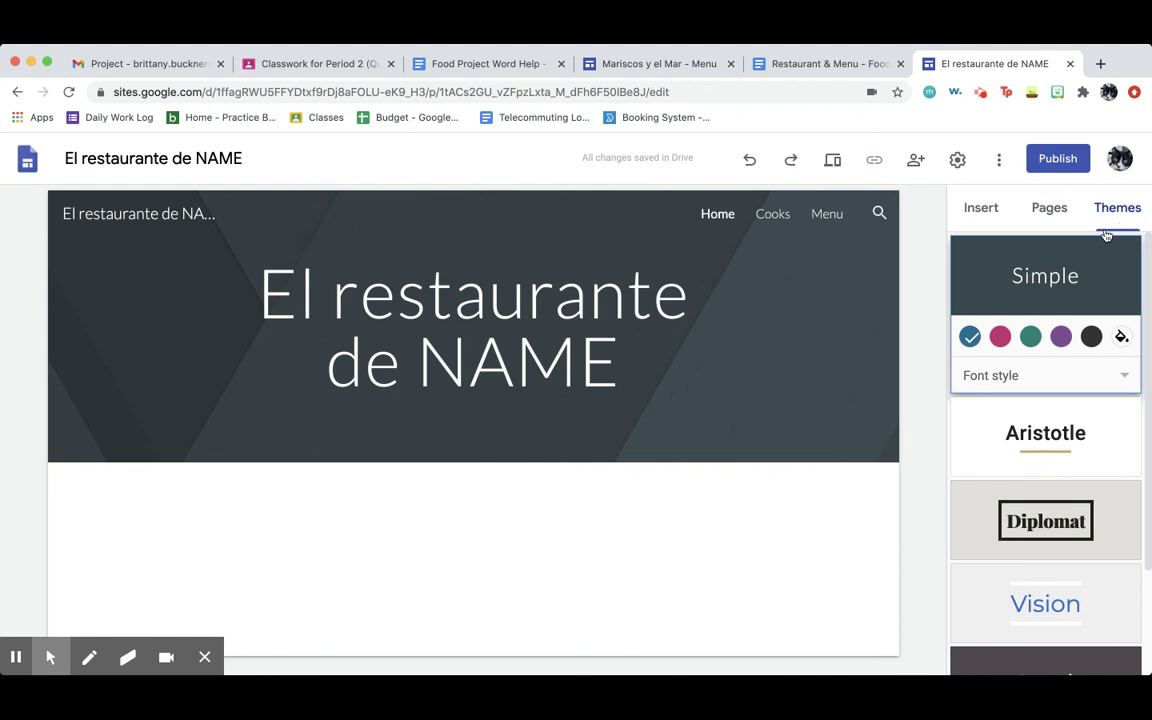
{"action": "scroll", "coordinate": [1041, 459], "scroll_direction": "down", "scroll_amount": 2}
{"action": "left_click", "coordinate": [1044, 390]}
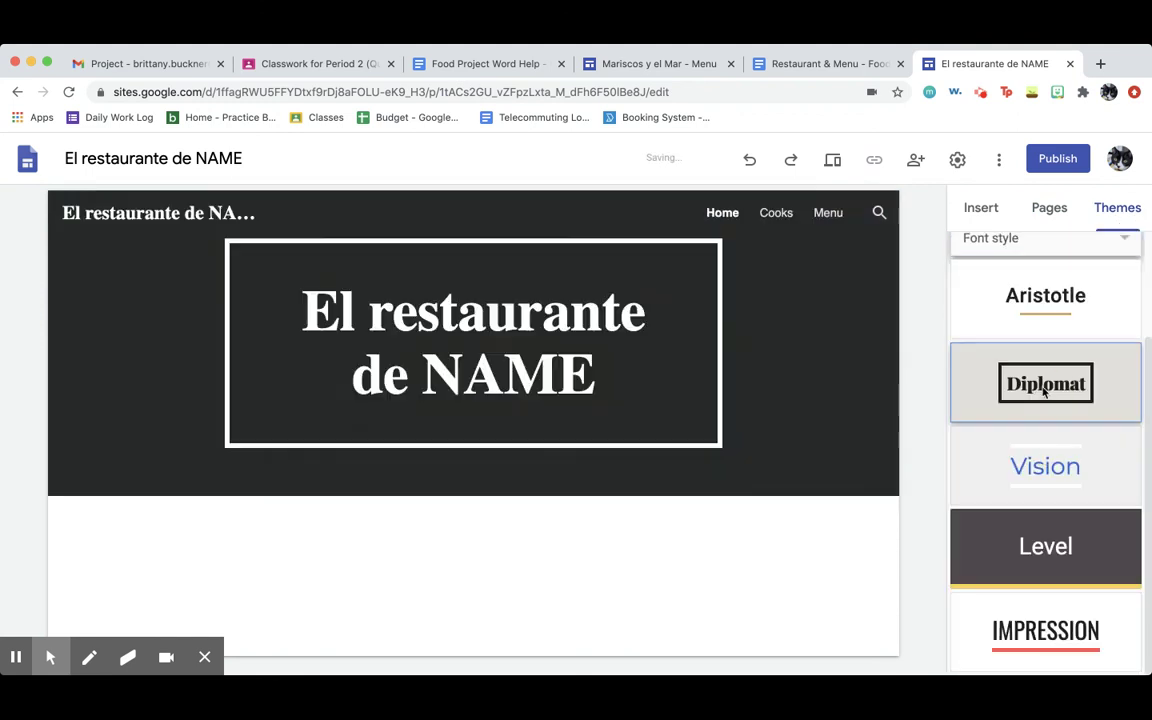
{"action": "scroll", "coordinate": [1050, 500], "scroll_direction": "down", "scroll_amount": 1}
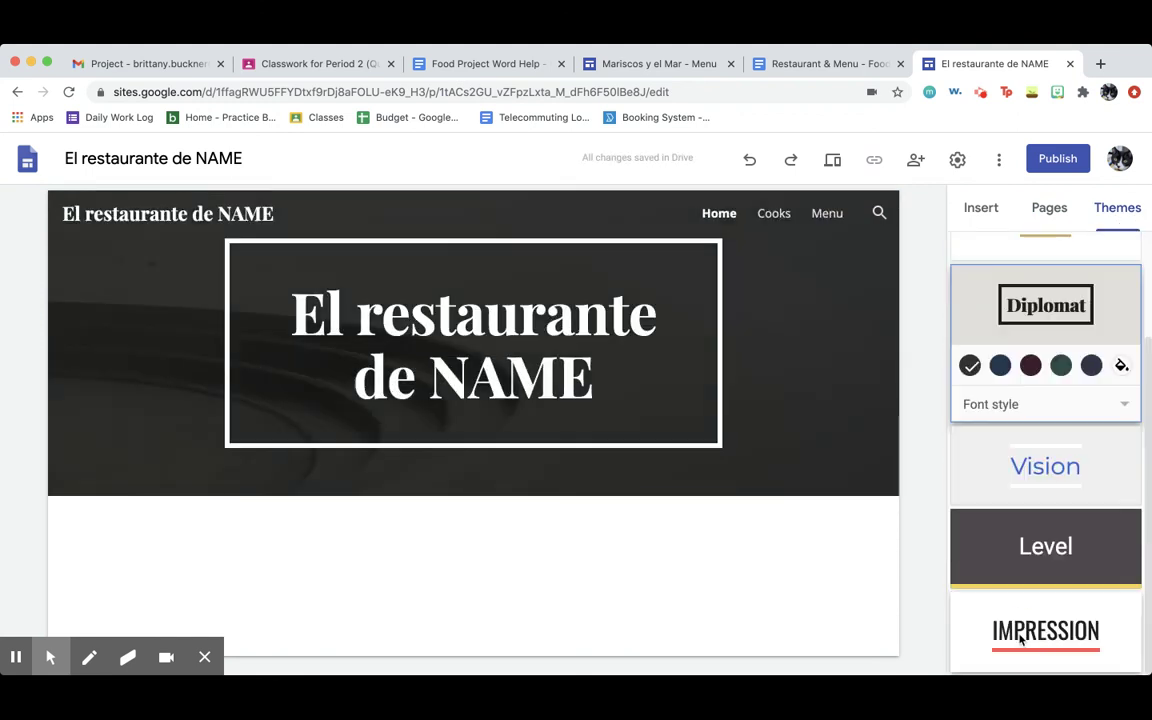
{"action": "left_click", "coordinate": [1047, 625]}
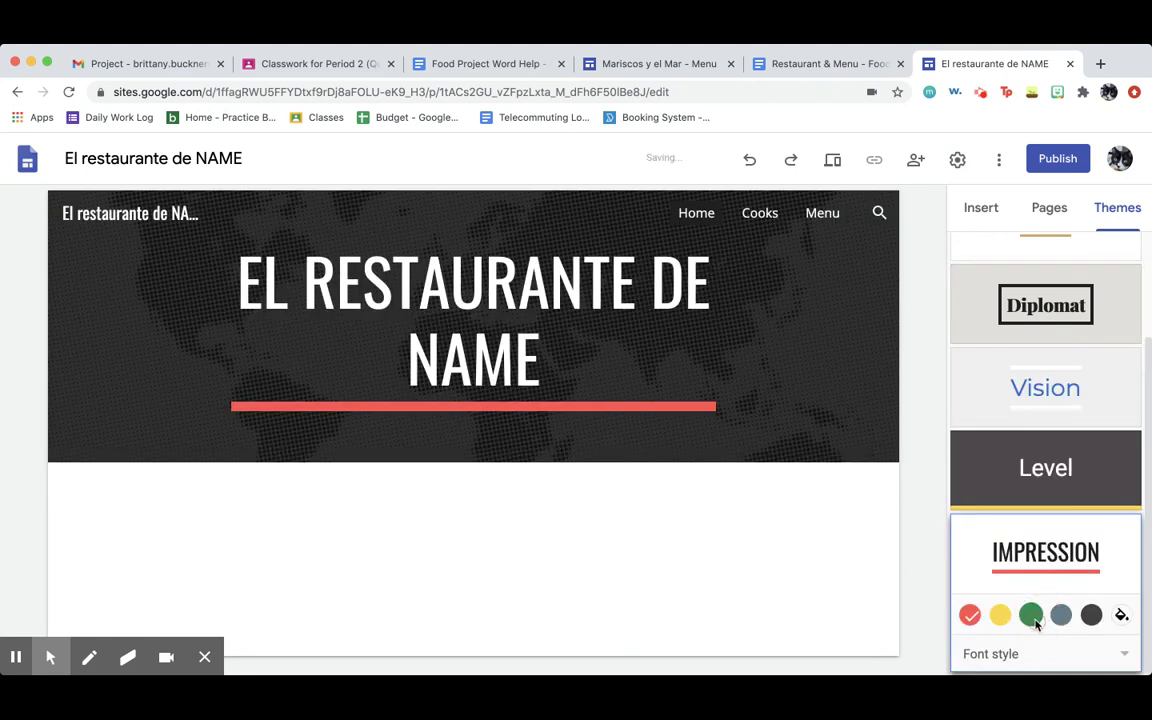
{"action": "left_click", "coordinate": [1030, 614]}
{"action": "left_click", "coordinate": [1030, 655]}
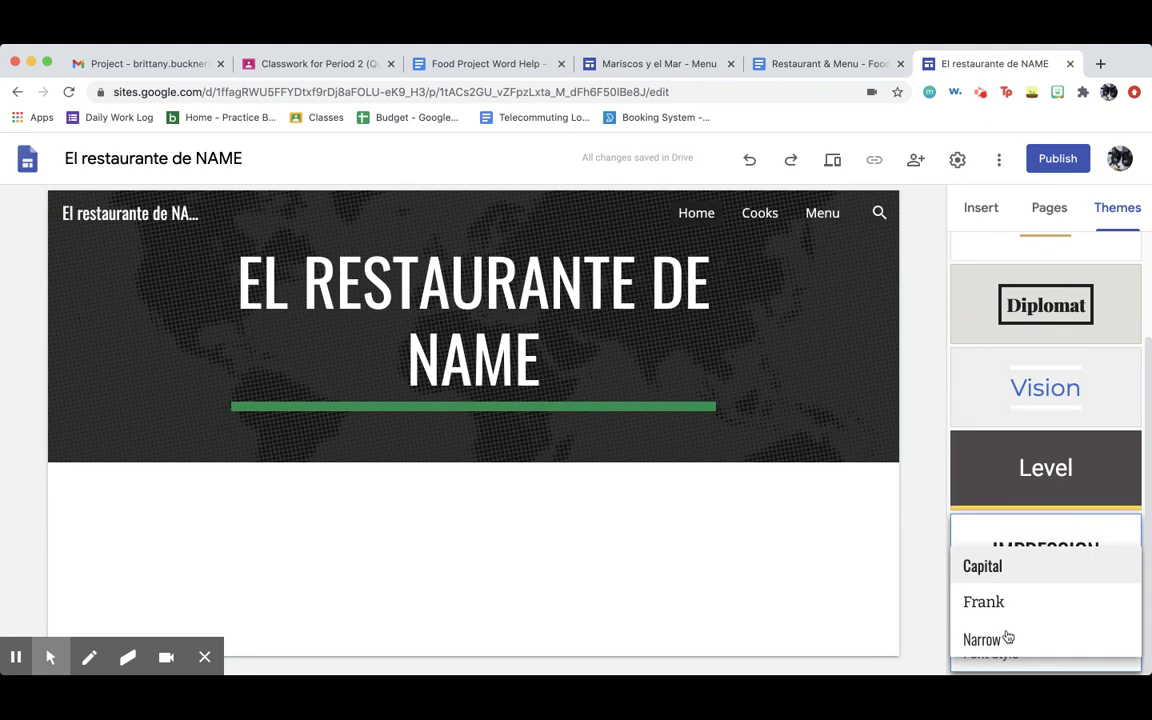
{"action": "left_click", "coordinate": [999, 648]}
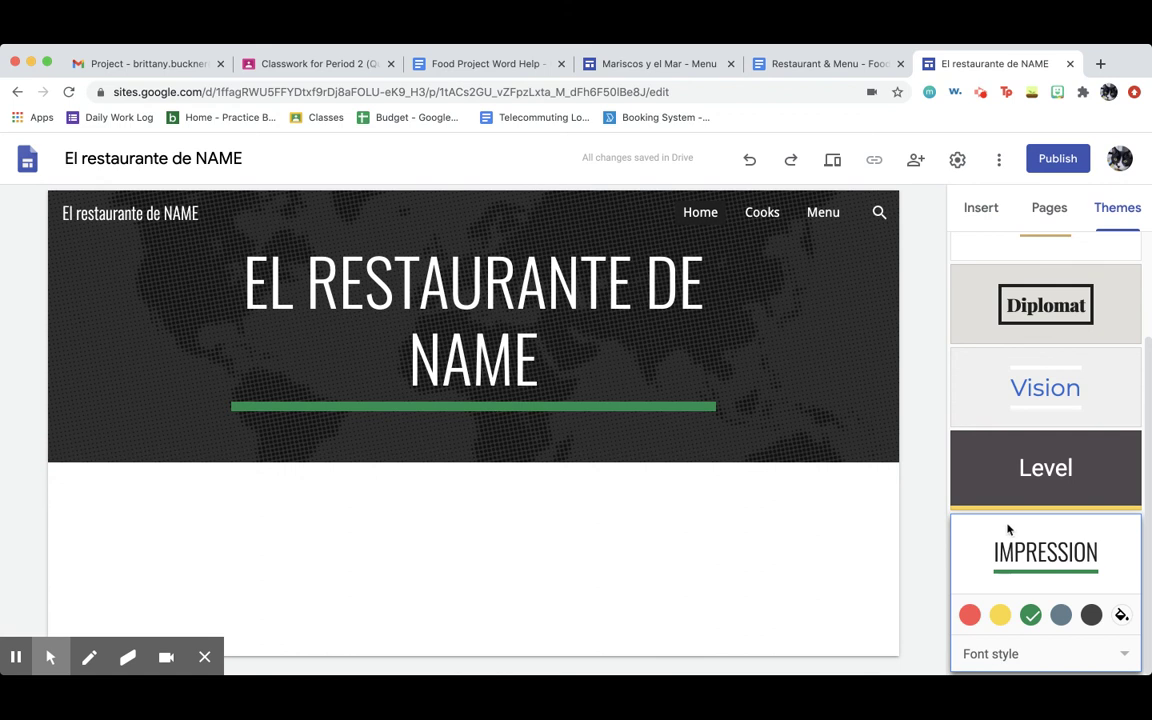
- Replace the Home page's header image with the photo of an empty sandy beach under blue sky, using an image search for "beach"
{"action": "left_click", "coordinate": [985, 214]}
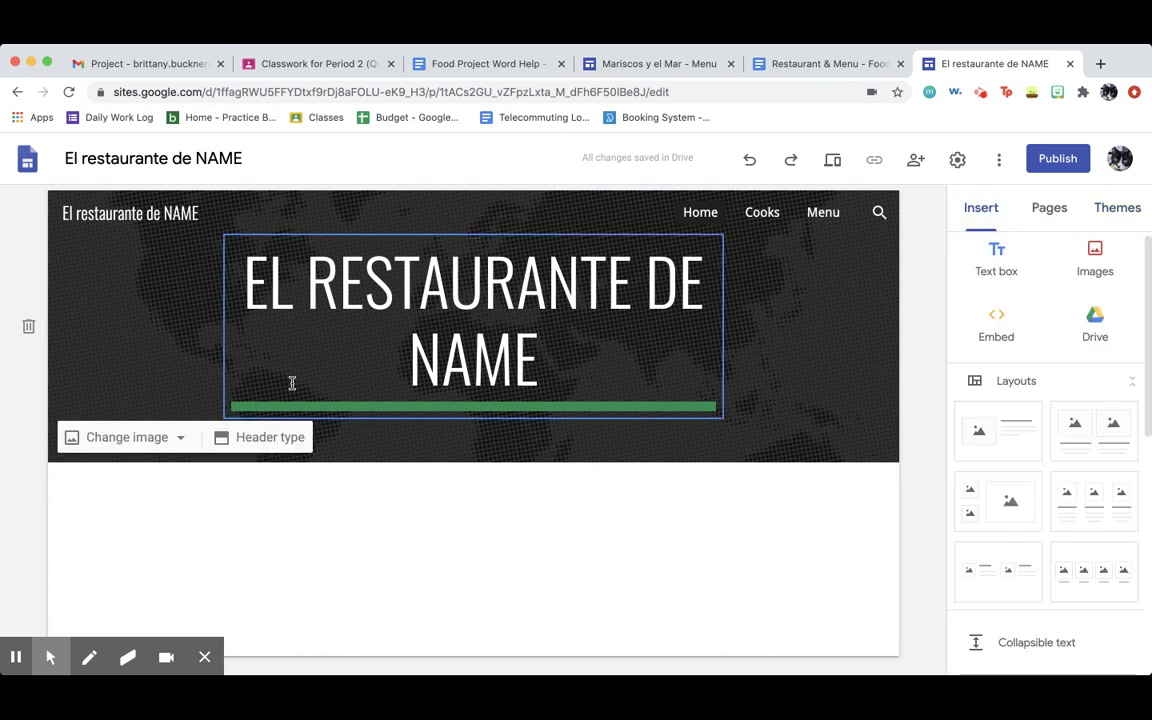
{"action": "left_click", "coordinate": [157, 440]}
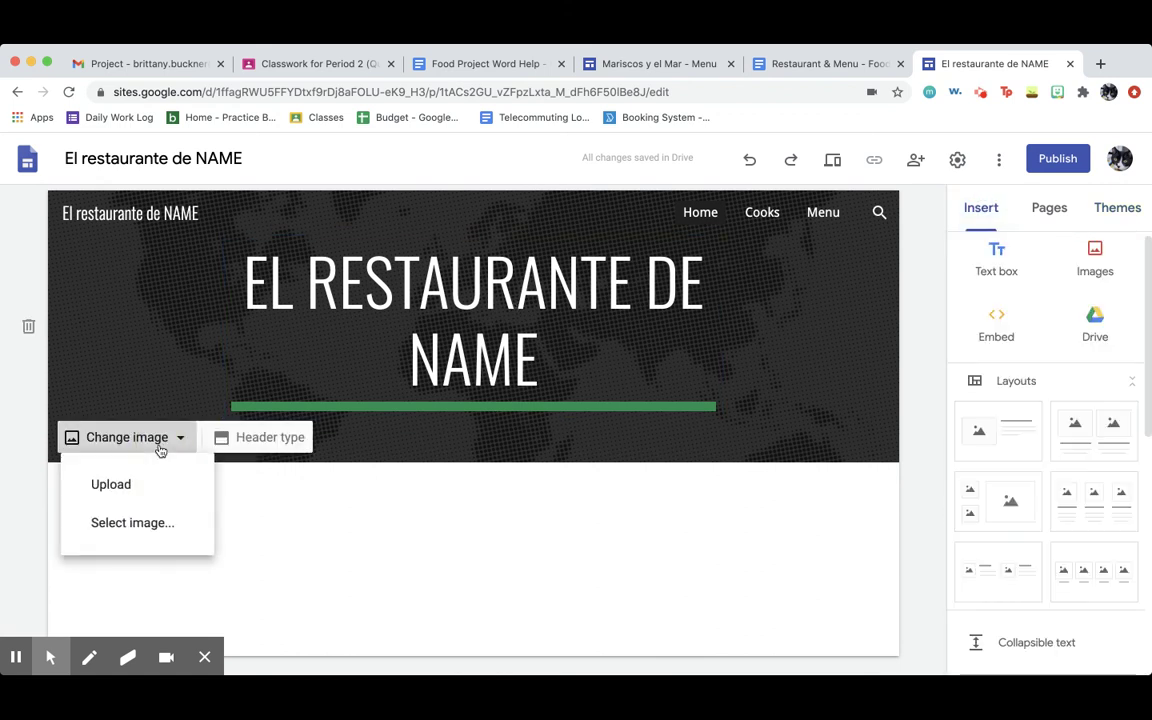
{"action": "left_click", "coordinate": [153, 528]}
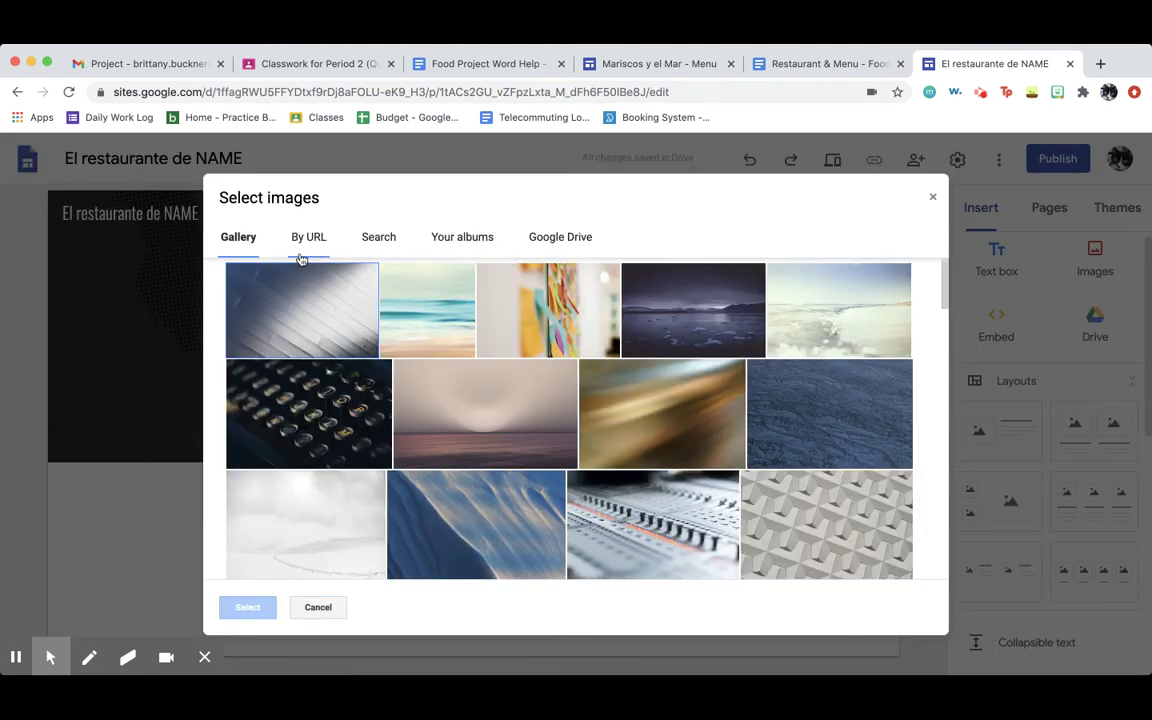
{"action": "left_click", "coordinate": [412, 243]}
{"action": "left_click", "coordinate": [389, 243]}
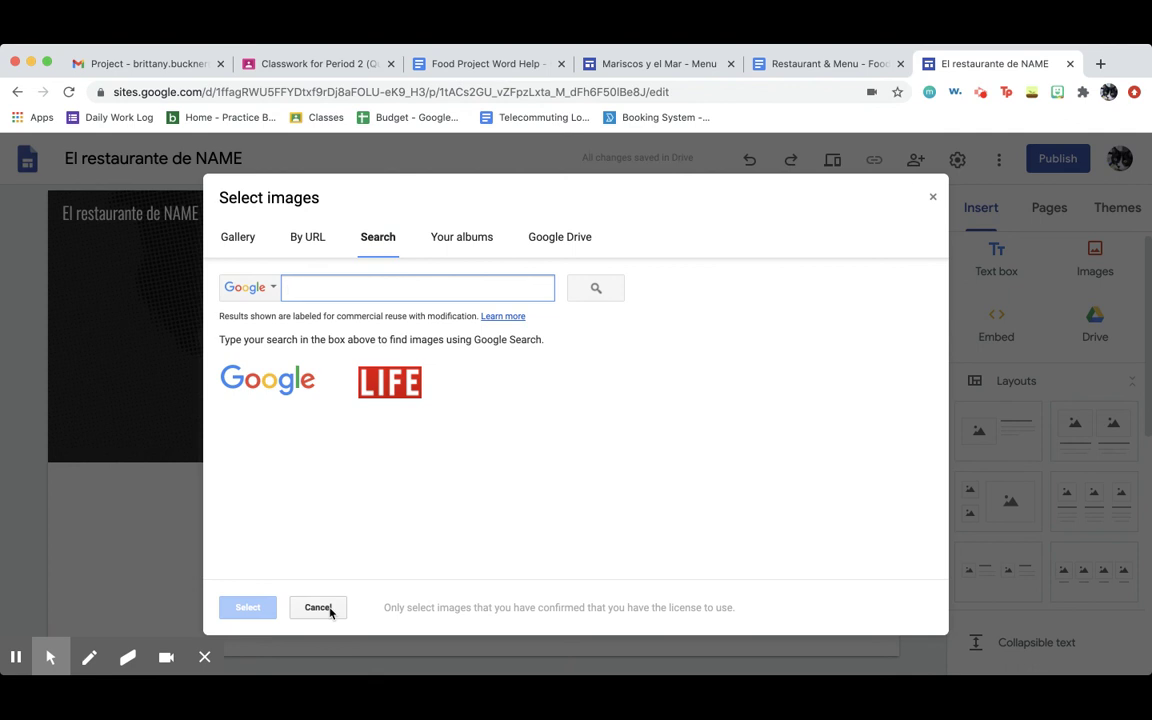
{"action": "type", "text": "beach"}
{"action": "key", "text": "Return"}
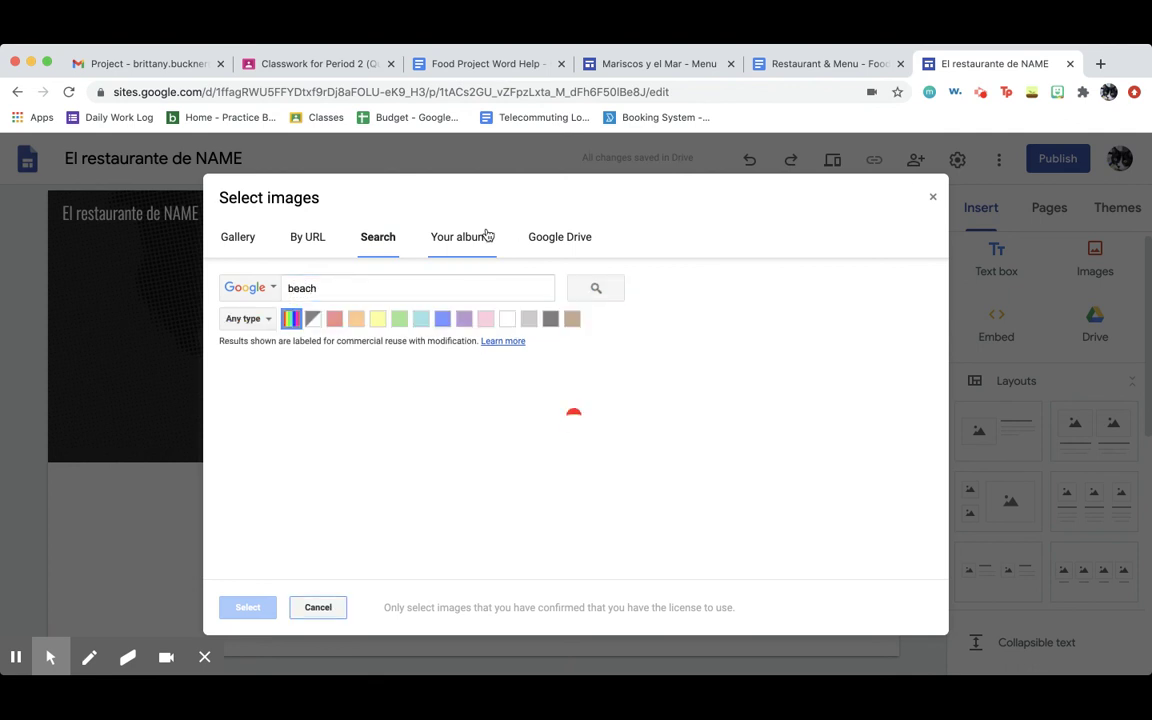
{"action": "left_click", "coordinate": [395, 420]}
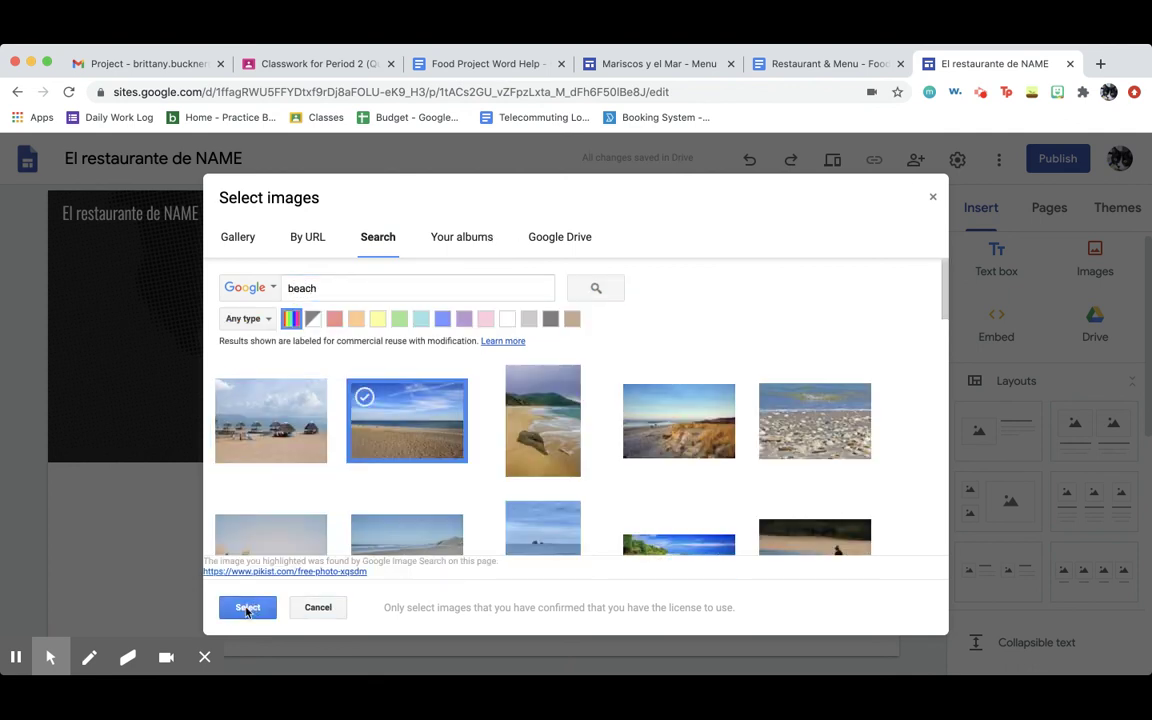
{"action": "left_click", "coordinate": [247, 607]}
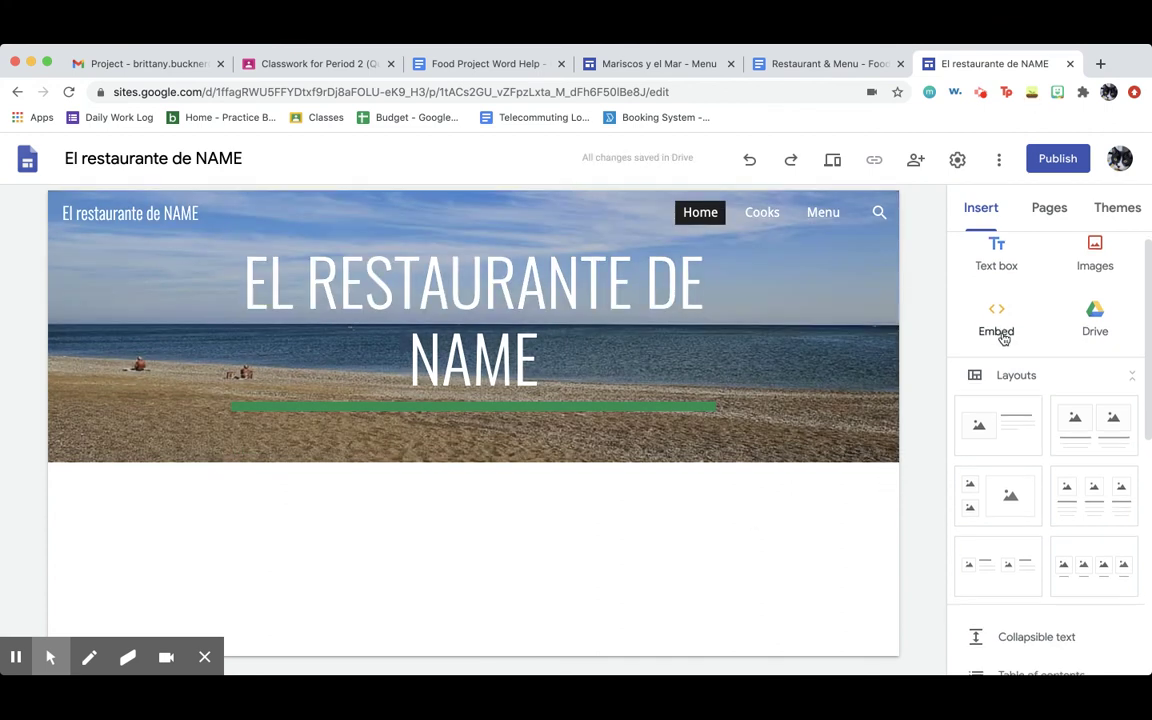
- Look through the elements that can be inserted on the page, from text boxes and layouts down to charts
{"action": "scroll", "coordinate": [1005, 334], "scroll_direction": "up", "scroll_amount": 1}
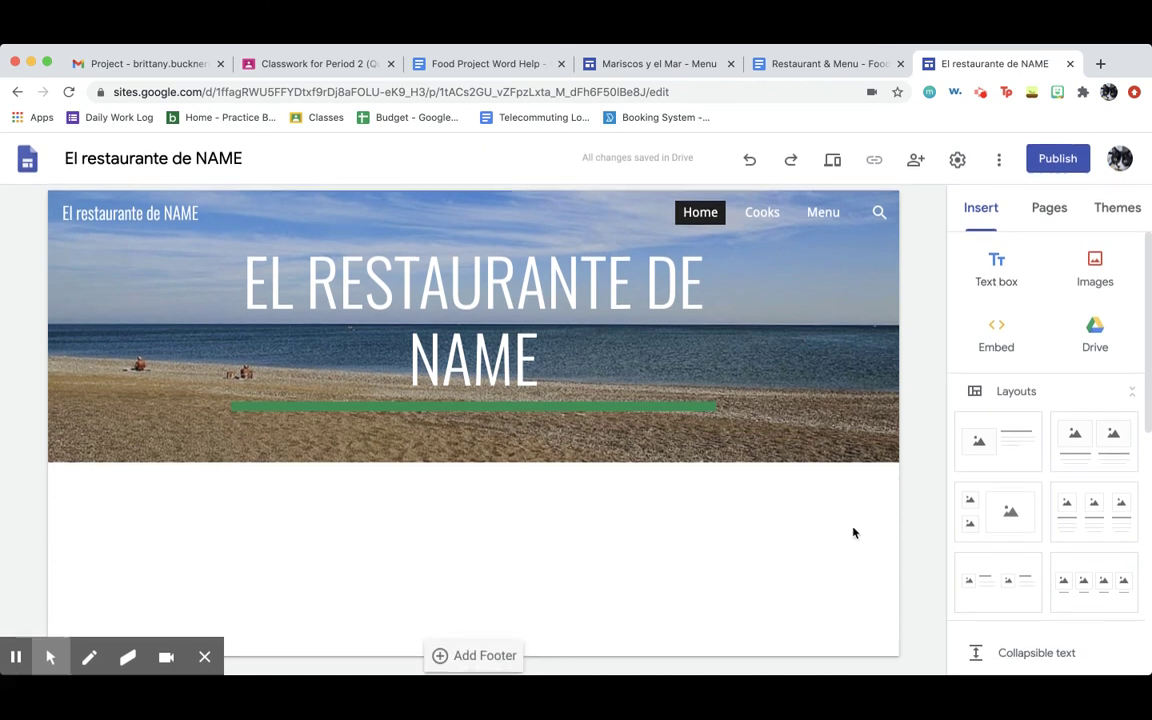
{"action": "scroll", "coordinate": [1019, 487], "scroll_direction": "down", "scroll_amount": 5}
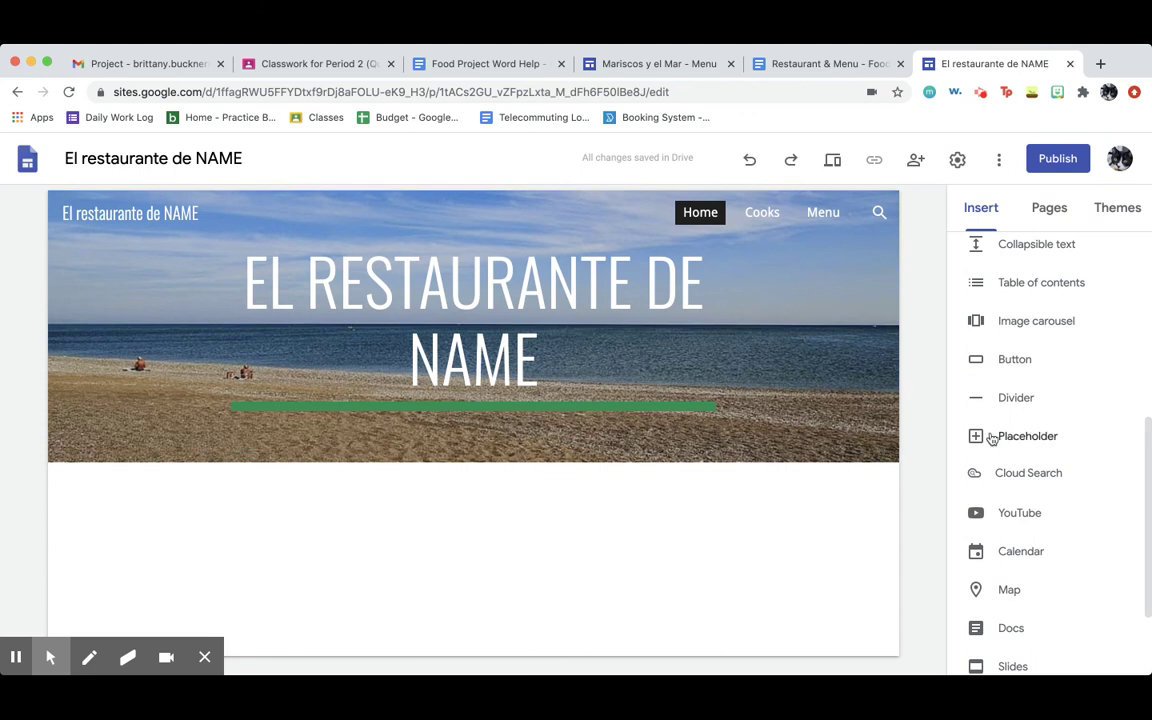
{"action": "scroll", "coordinate": [1000, 465], "scroll_direction": "down", "scroll_amount": 2}
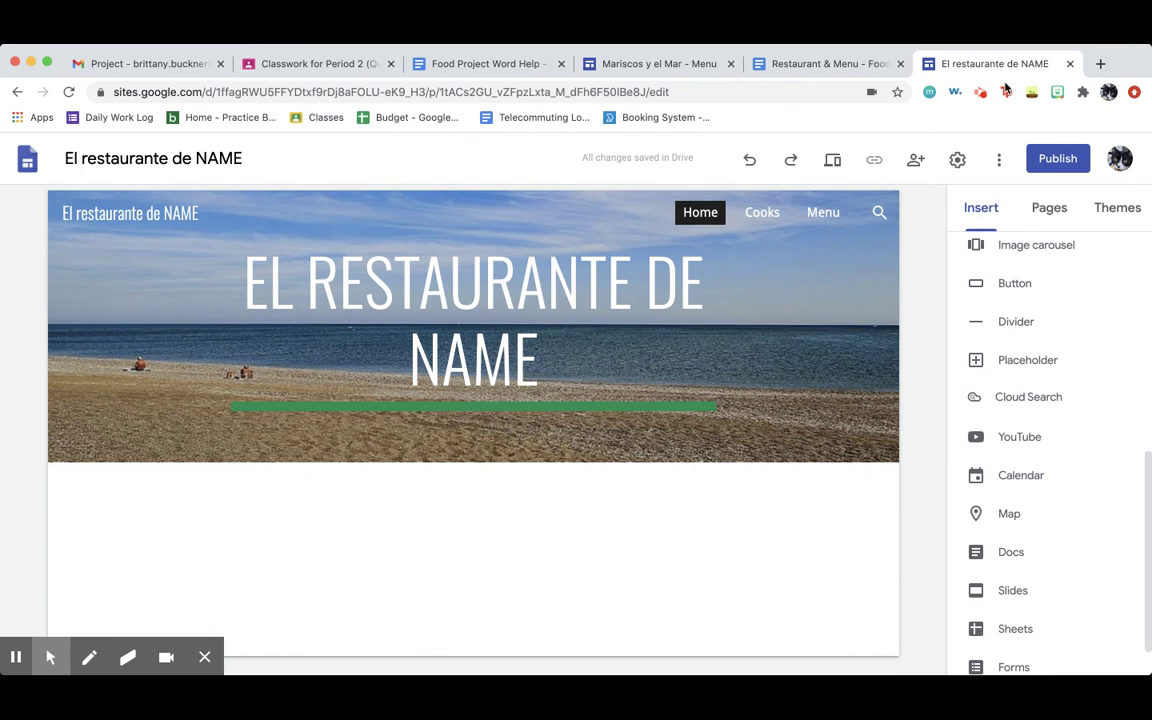
{"action": "scroll", "coordinate": [1029, 489], "scroll_direction": "down", "scroll_amount": 1}
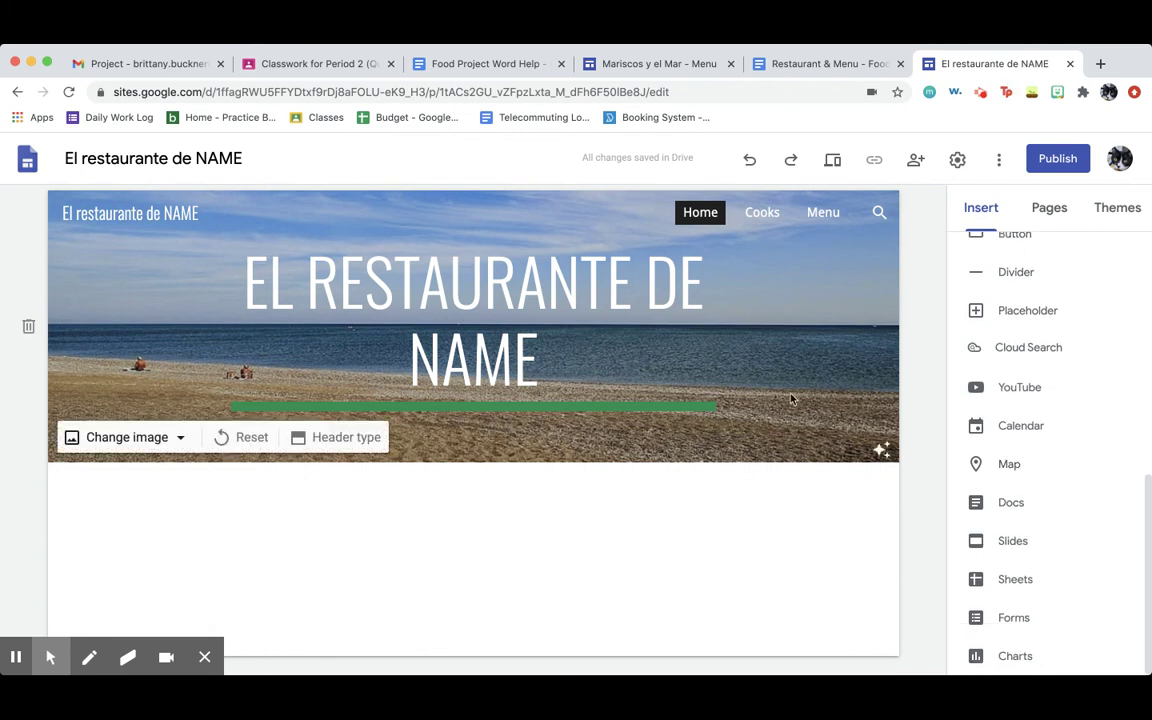
{"action": "scroll", "coordinate": [985, 392], "scroll_direction": "up", "scroll_amount": 5}
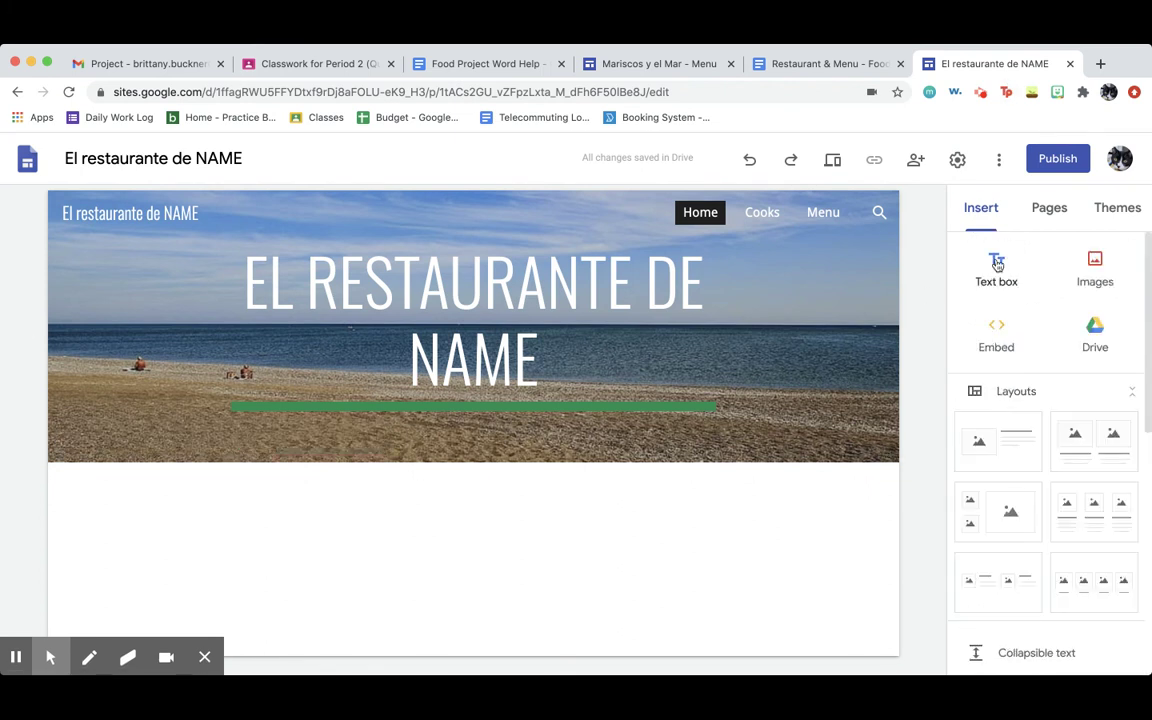